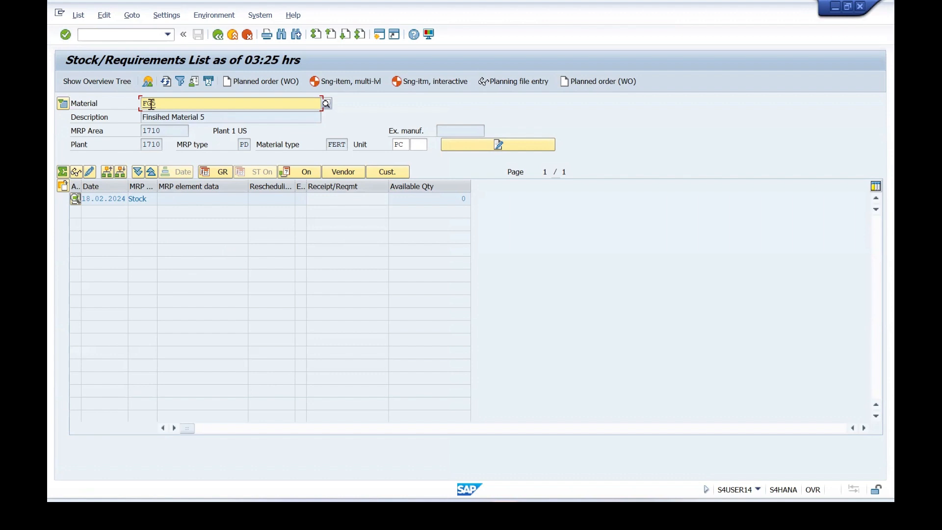
# Review the MRP 1 and MRP 3 data of material FG5, including its planning strategy, and return to the stock/requirements list.
pyautogui.doubleClick(151, 104)
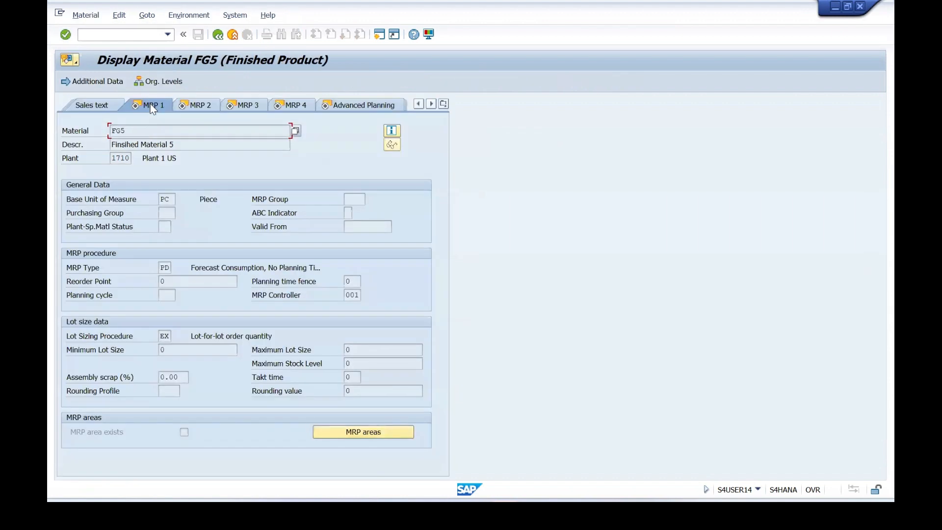
pyautogui.click(252, 107)
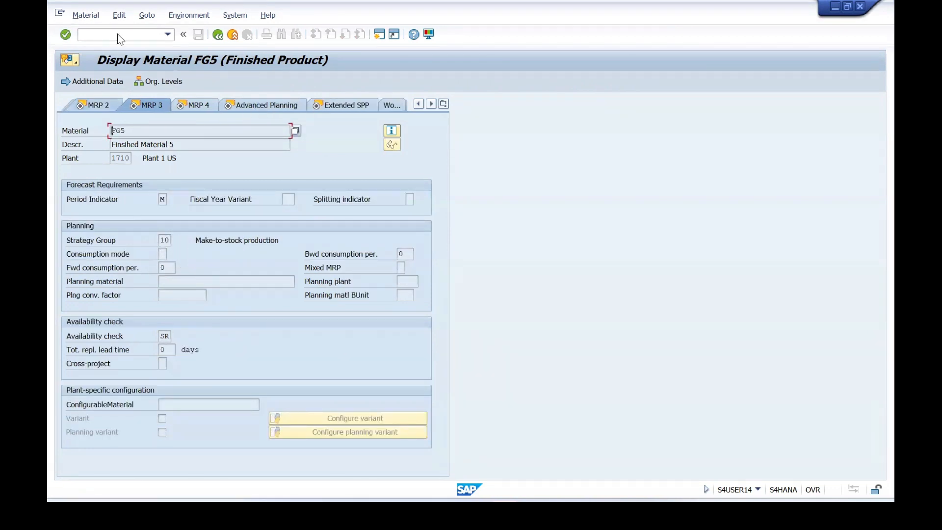
pyautogui.click(217, 34)
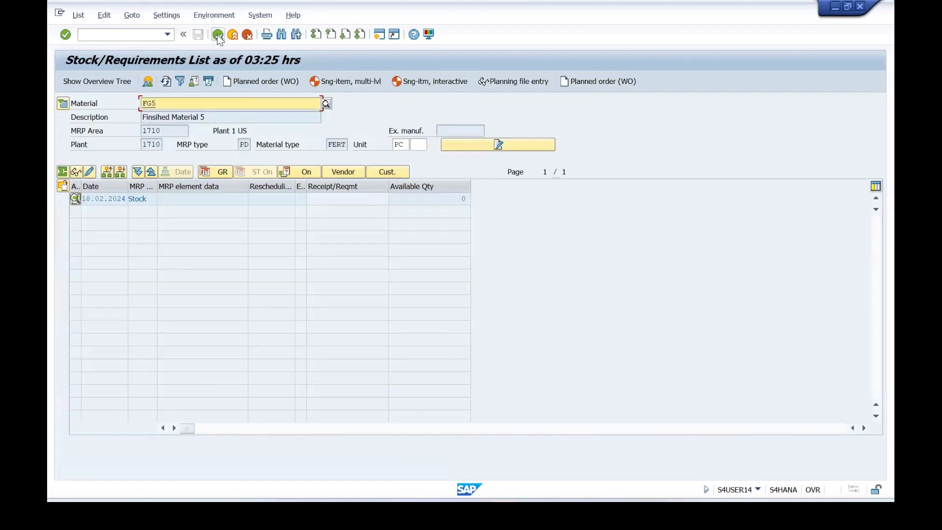
# Open the transaction for creating planned independent requirements in a new session.
pyautogui.click(379, 36)
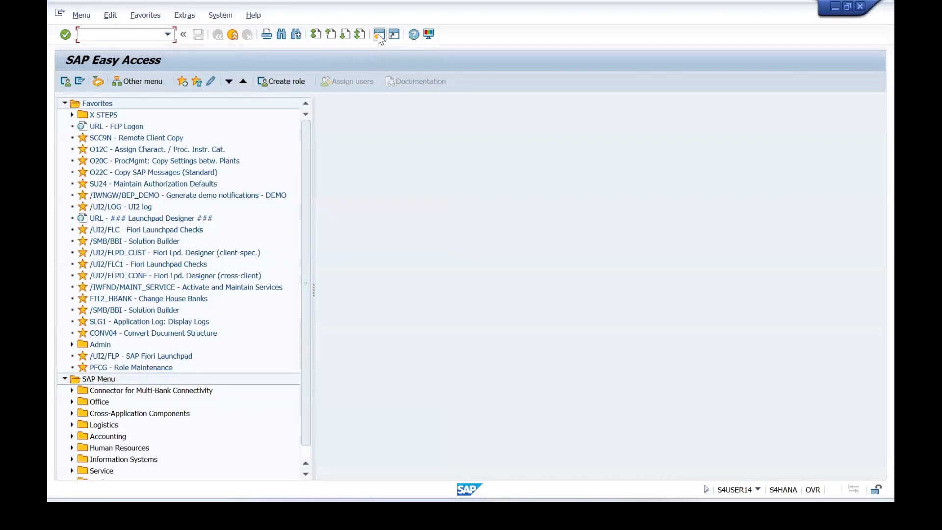
pyautogui.write('MD61')
pyautogui.press('Return')
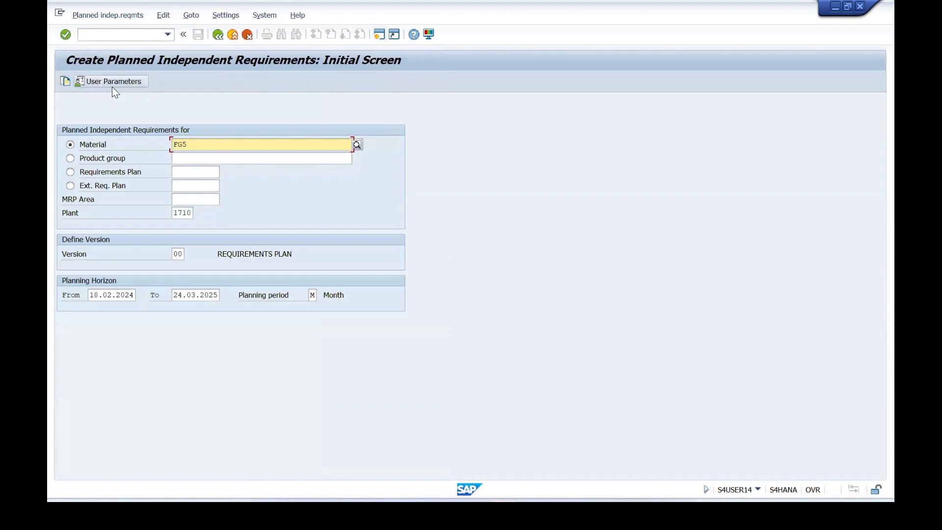
# Save the user parameters with requirements type LSF as a default value for plant 1710.
pyautogui.click(106, 82)
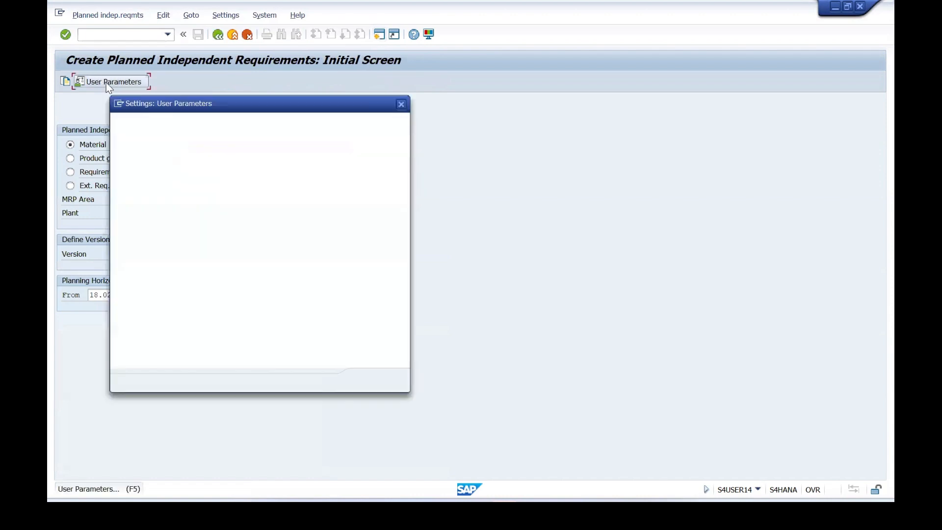
pyautogui.click(217, 192)
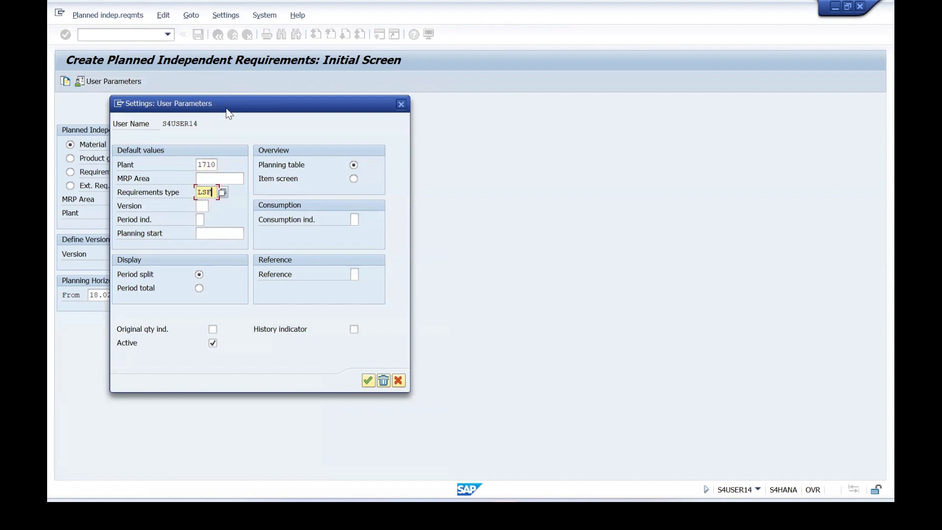
pyautogui.moveTo(231, 116); pyautogui.dragTo(377, 127)
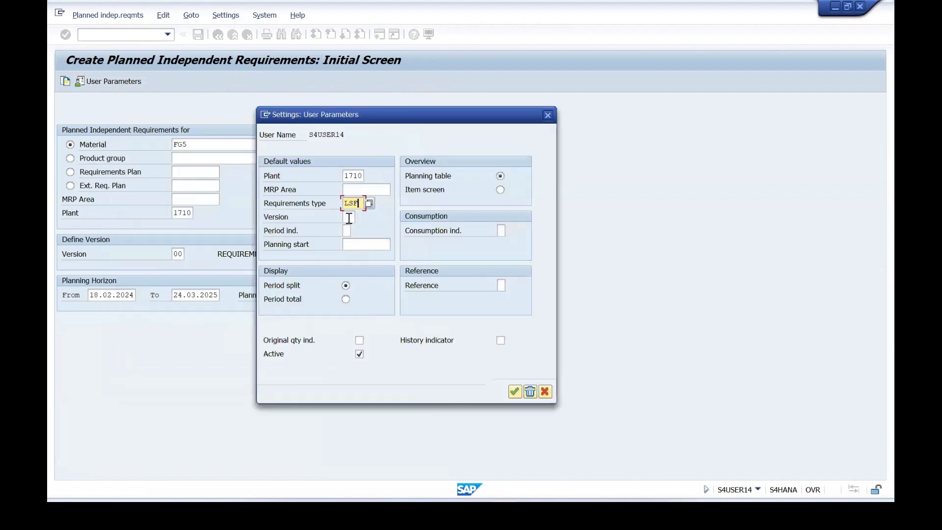
pyautogui.click(515, 392)
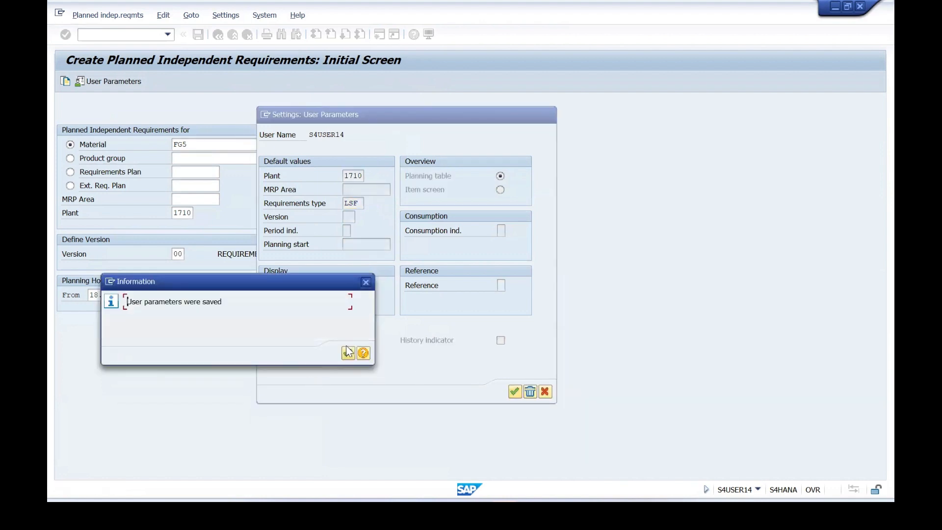
pyautogui.click(348, 352)
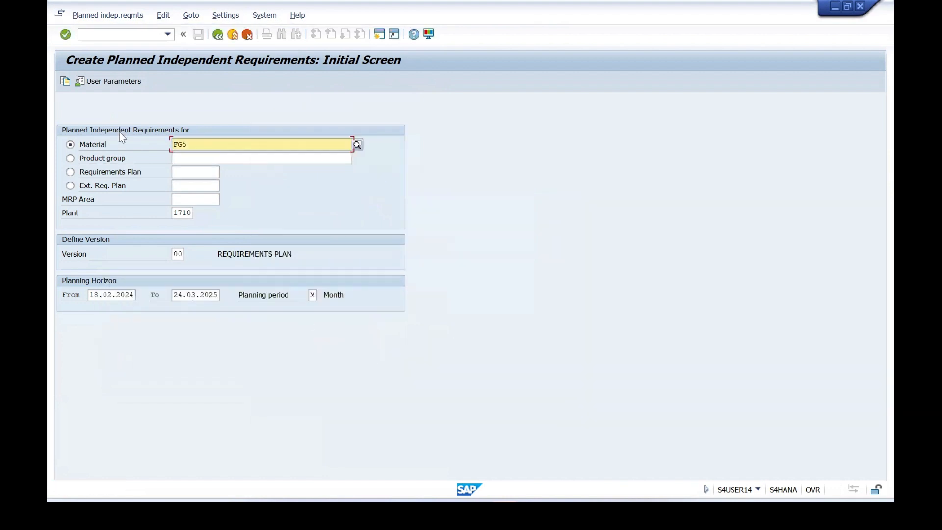
# Enter planned independent requirements for FG5 of 100 in 02.2024, 200 in 03.2024 and 300 in 04.2024, and save them.
pyautogui.click(66, 34)
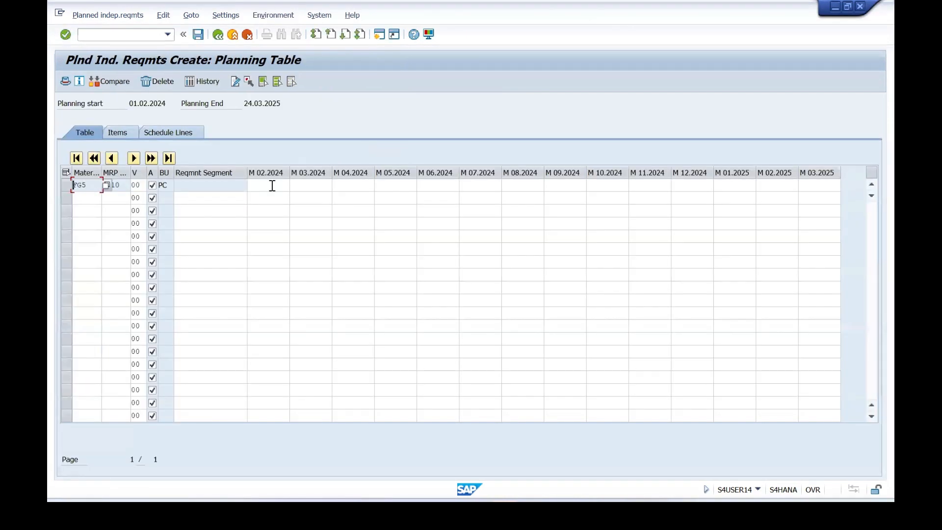
pyautogui.click(272, 185)
pyautogui.click(284, 196)
pyautogui.click(313, 185)
pyautogui.click(328, 198)
pyautogui.click(362, 185)
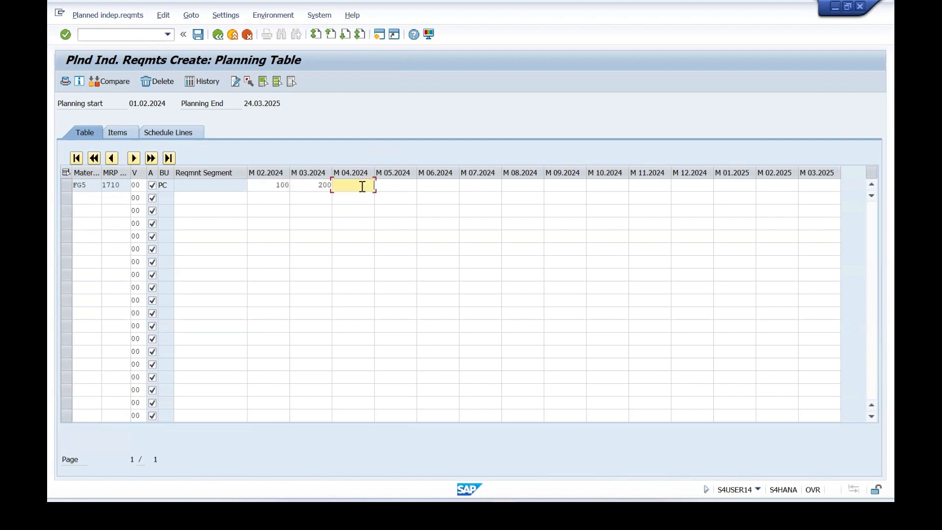
pyautogui.click(367, 196)
pyautogui.click(197, 35)
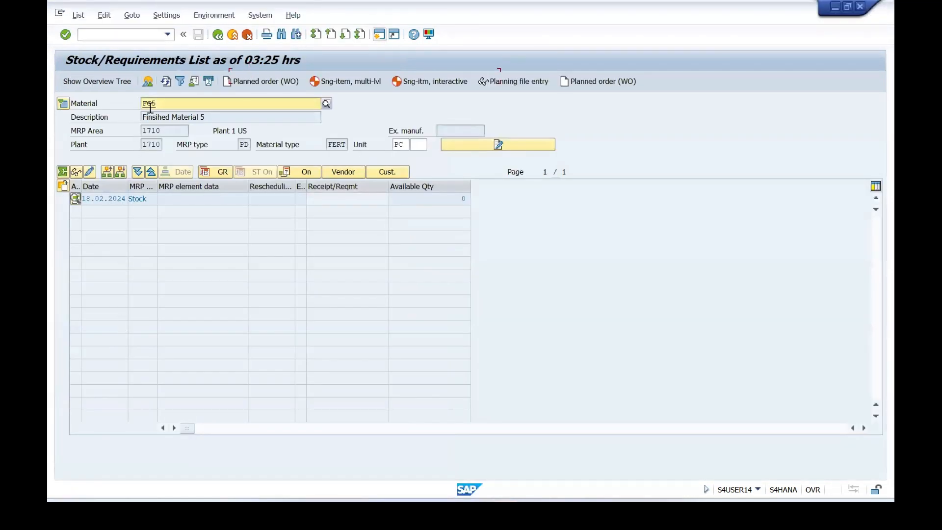
# Refresh the stock/requirements list of FG5 and examine the LSF requirements with their quantities and available quantity.
pyautogui.click(164, 81)
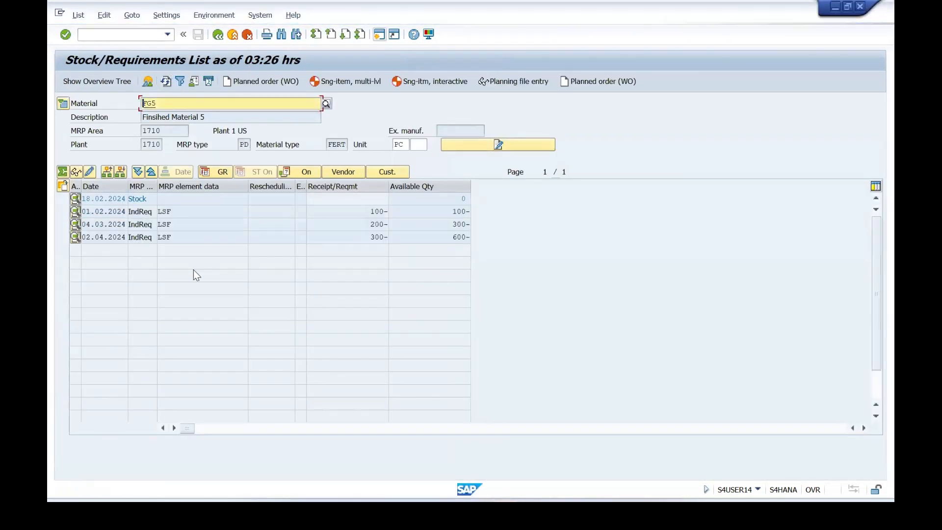
pyautogui.click(189, 212)
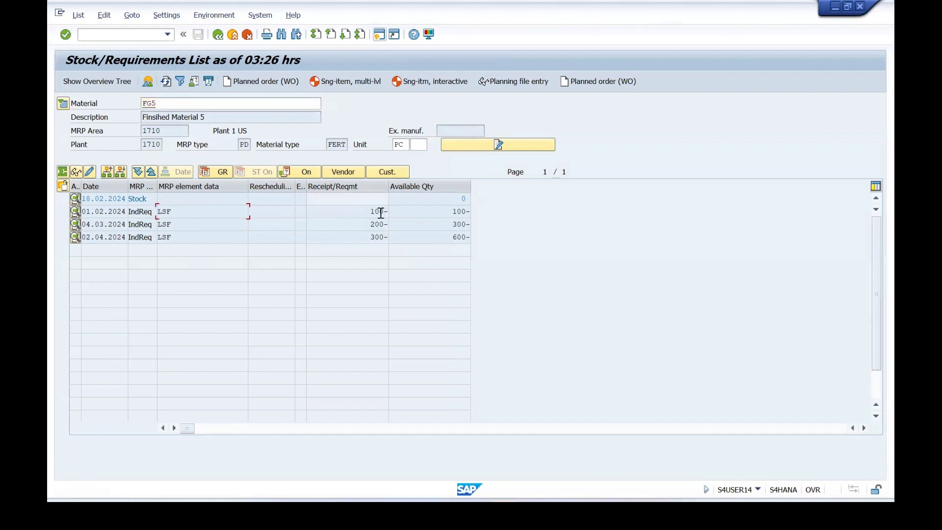
pyautogui.click(362, 212)
pyautogui.click(364, 229)
pyautogui.click(364, 236)
pyautogui.moveTo(451, 237); pyautogui.dragTo(488, 235)
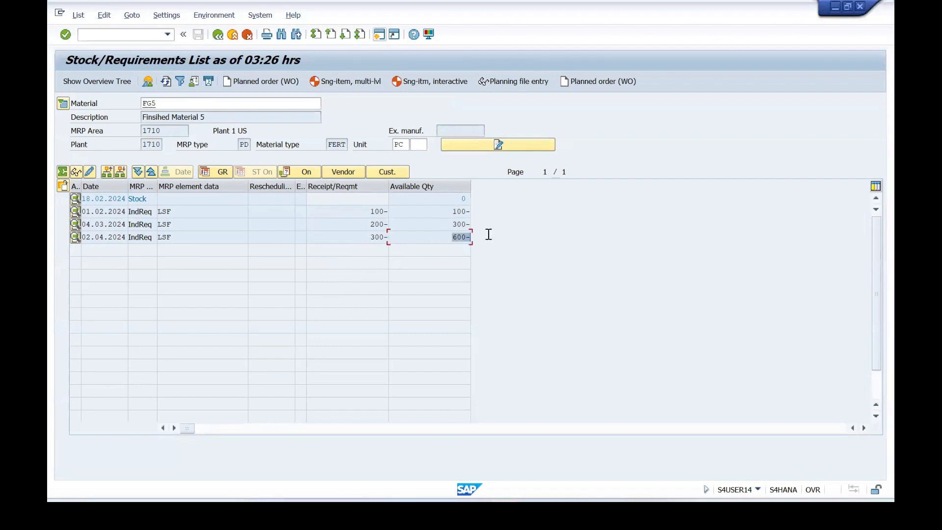
pyautogui.click(457, 260)
# Run single-item, multi-level MRP for FG5 in plant 1710 with processing key NETCH and return to the stock/requirements list.
pyautogui.click(337, 80)
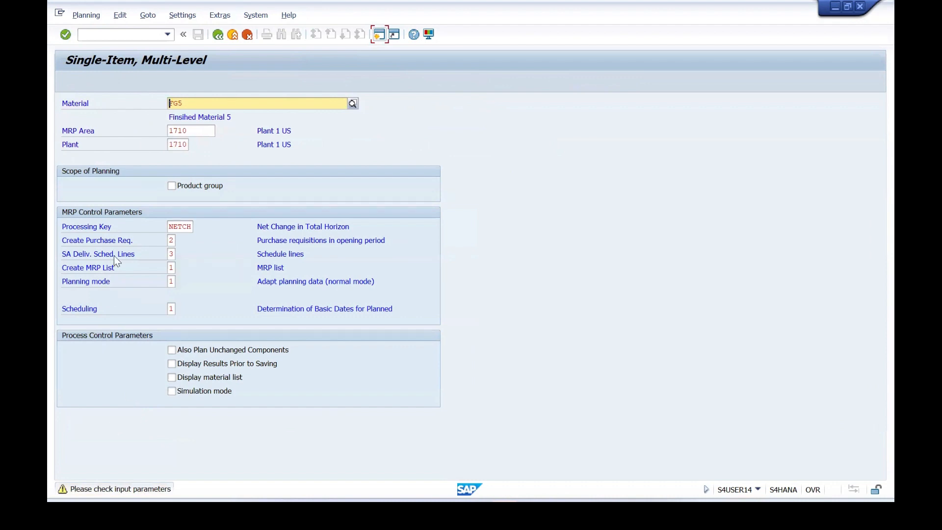
pyautogui.click(64, 35)
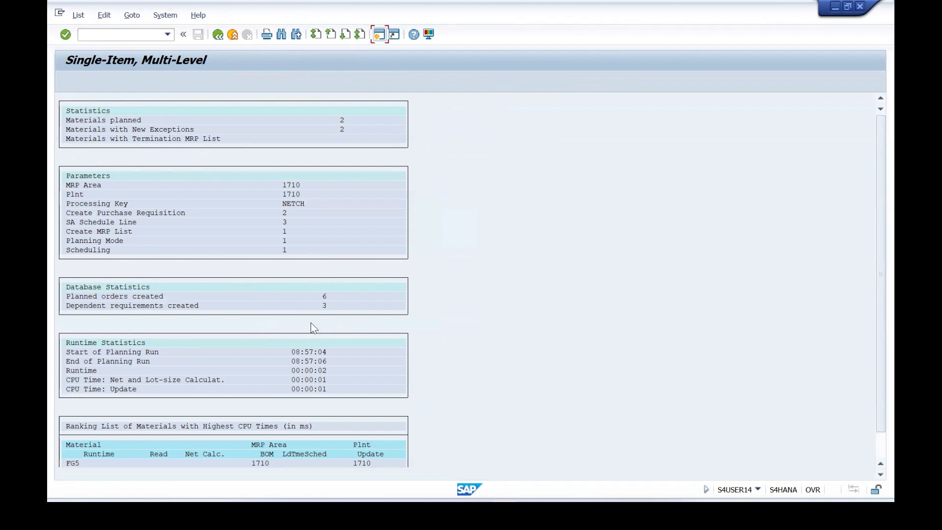
pyautogui.click(114, 39)
pyautogui.click(216, 36)
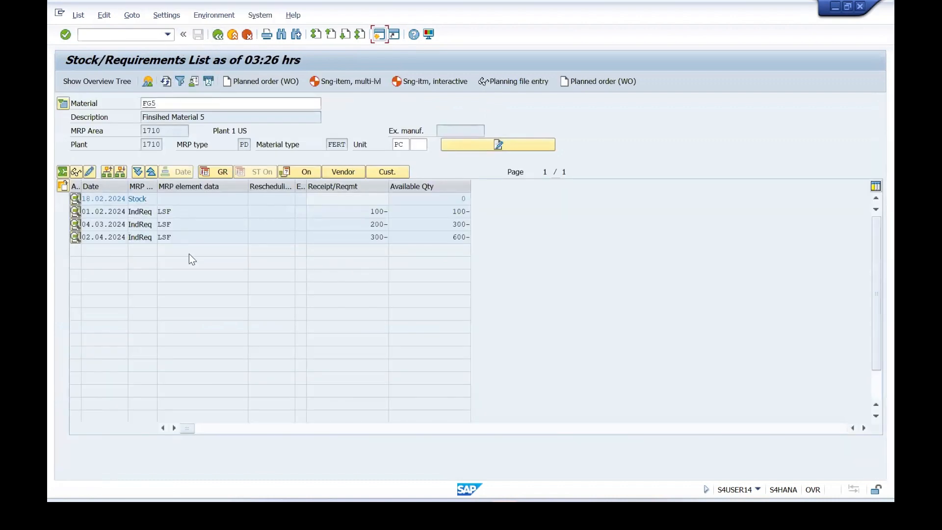
# Refresh the stock/requirements list of FG5 and examine the planned orders and their receipt quantities.
pyautogui.click(168, 83)
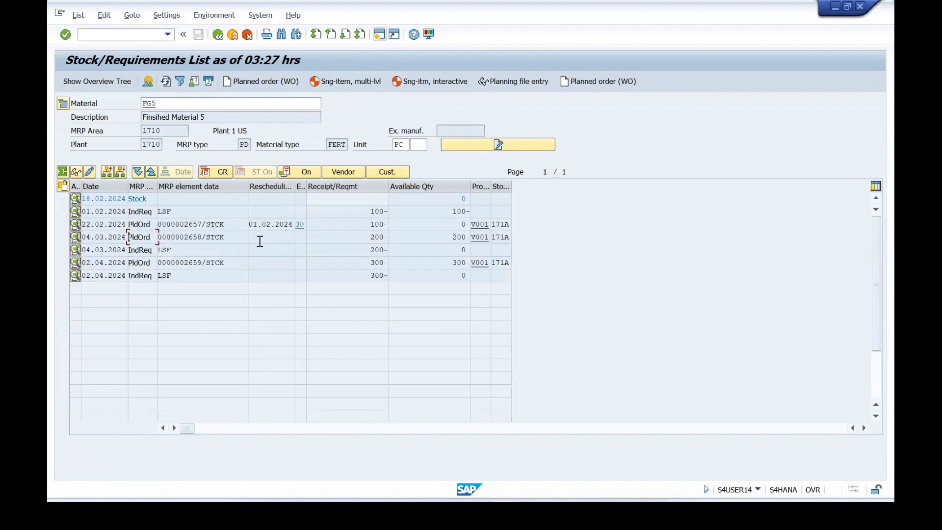
pyautogui.click(201, 225)
pyautogui.click(387, 222)
pyautogui.click(388, 237)
pyautogui.click(351, 265)
# Display the order report for the planned order dated 22.02.2024 and check the receipt elements of FG5 and ROH7.
pyautogui.click(189, 225)
pyautogui.click(62, 186)
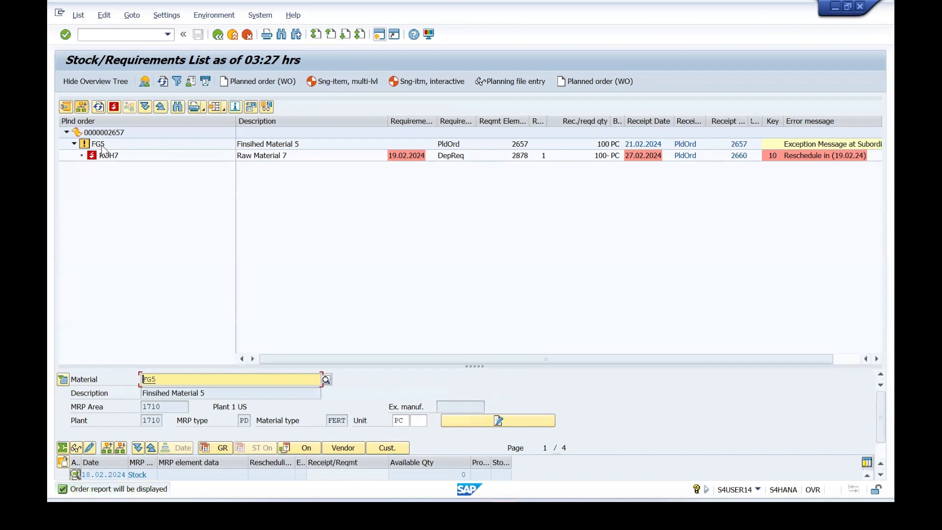
pyautogui.click(100, 146)
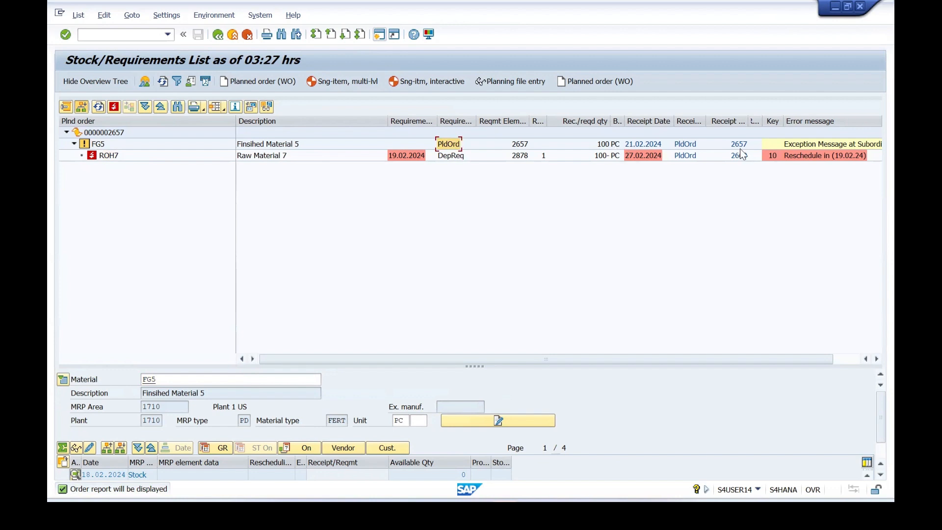
pyautogui.click(686, 145)
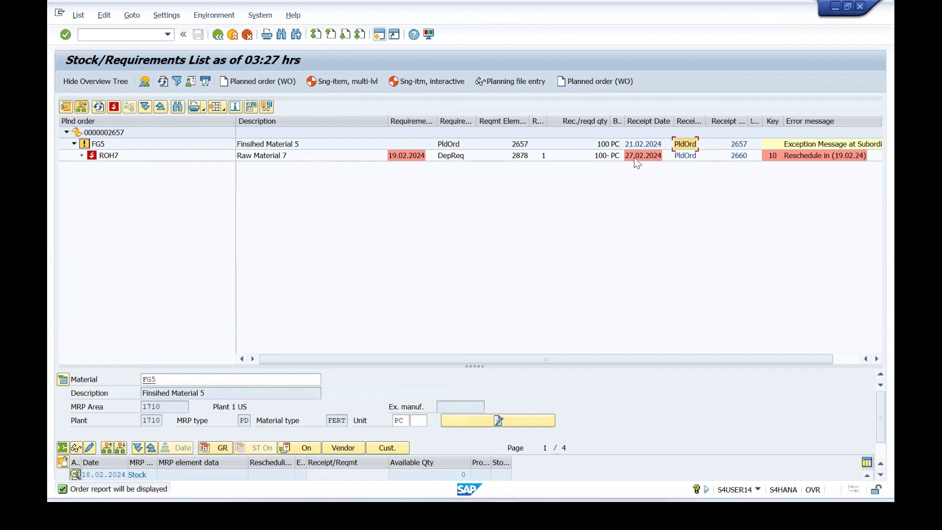
pyautogui.click(688, 156)
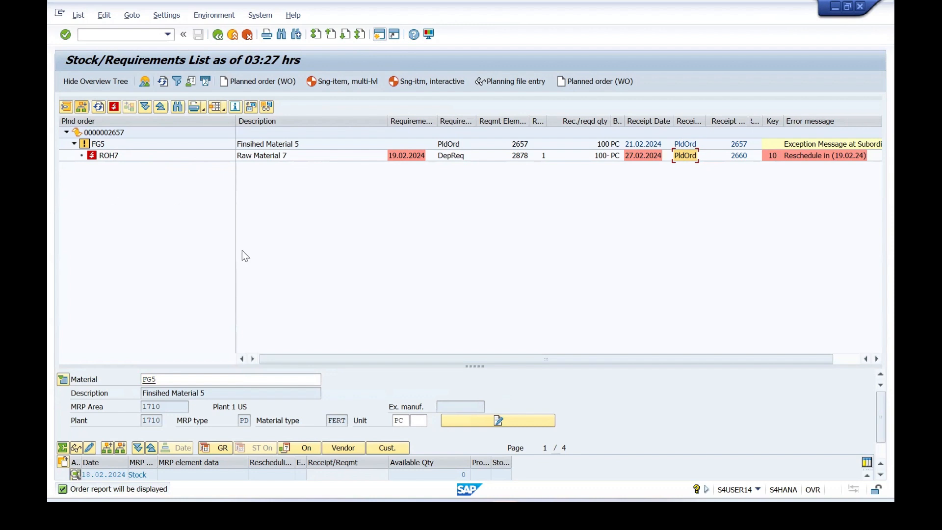
# Leave the order report and reopen the stock/requirements list for material FG5.
pyautogui.click(113, 36)
pyautogui.write('/N MD0')
pyautogui.press('BackSpace')
pyautogui.press('BackSpace')
pyautogui.press('BackSpace')
pyautogui.press('BackSpace')
pyautogui.press('BackSpace')
pyautogui.write('N')
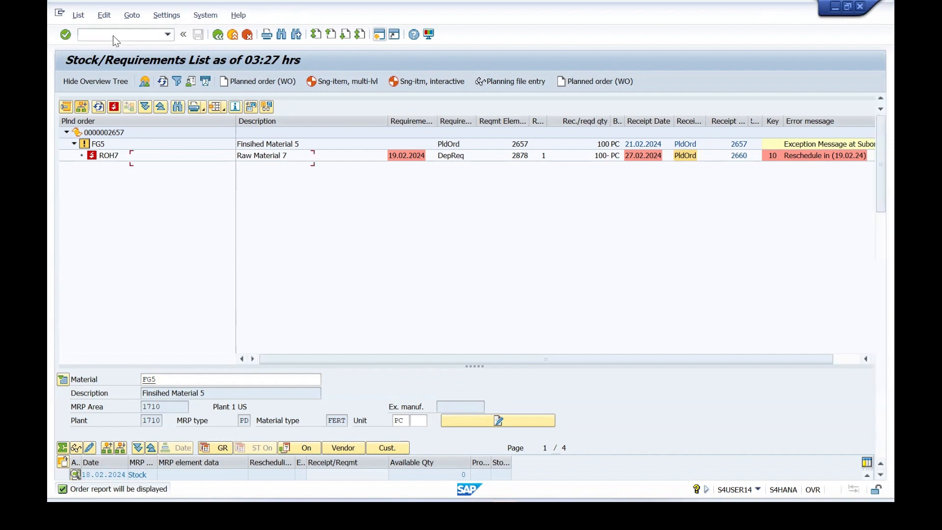
pyautogui.press('Return')
pyautogui.press('Return')
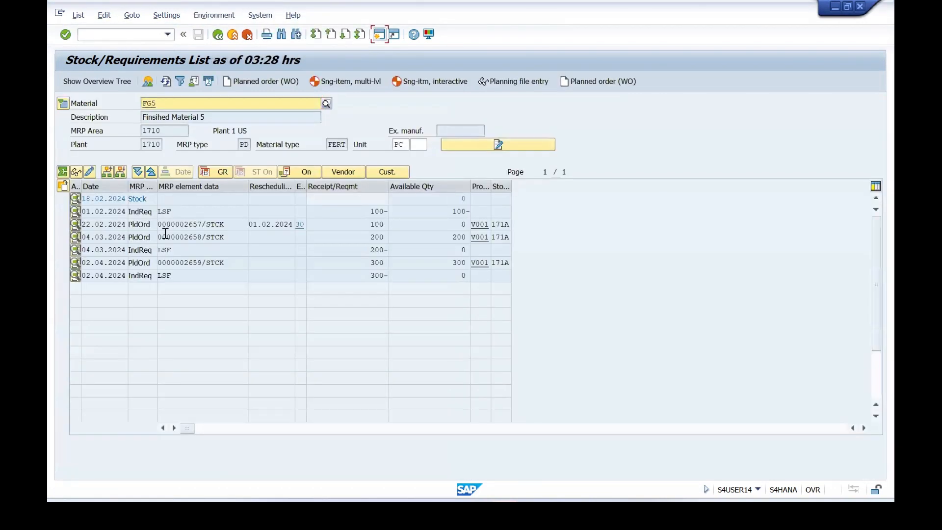
# Open single-item, multi-level planning for FG5 and set purchase requisition creation to 1, Purchase requisitions.
pyautogui.click(331, 78)
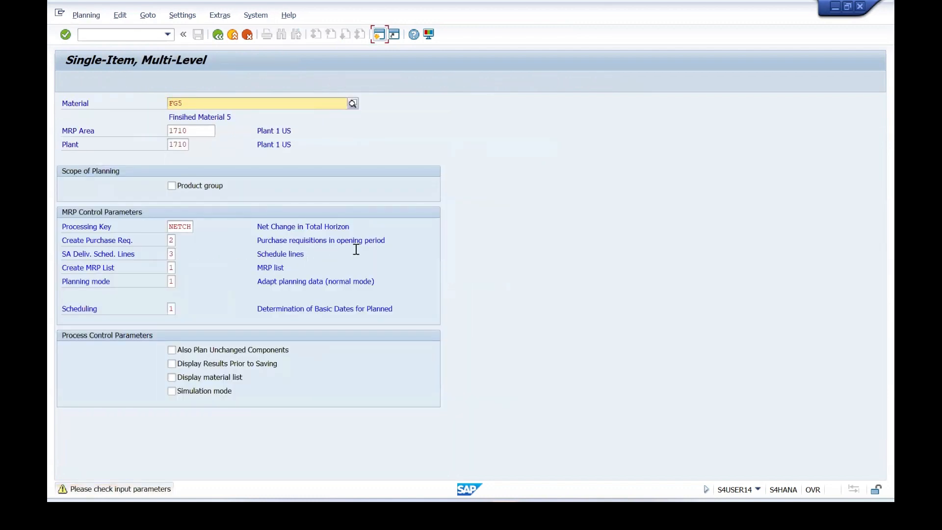
pyautogui.click(173, 239)
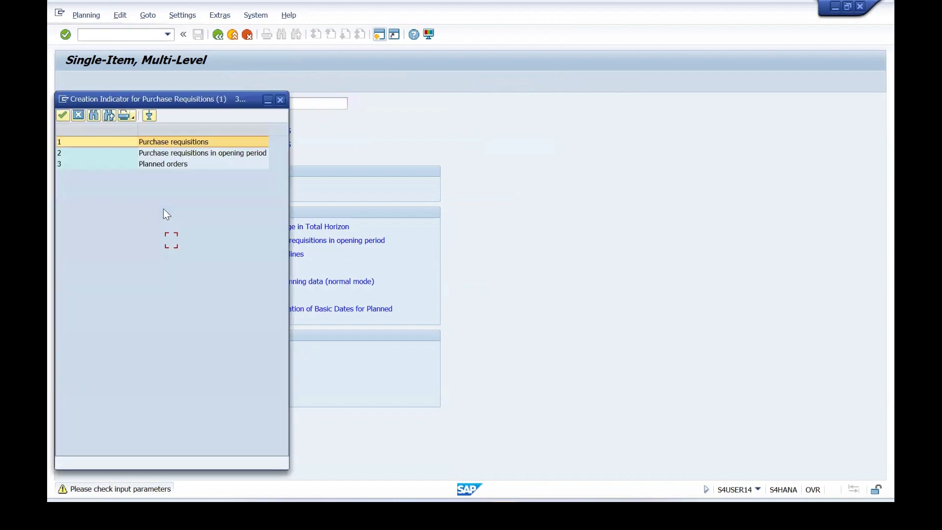
pyautogui.click(170, 142)
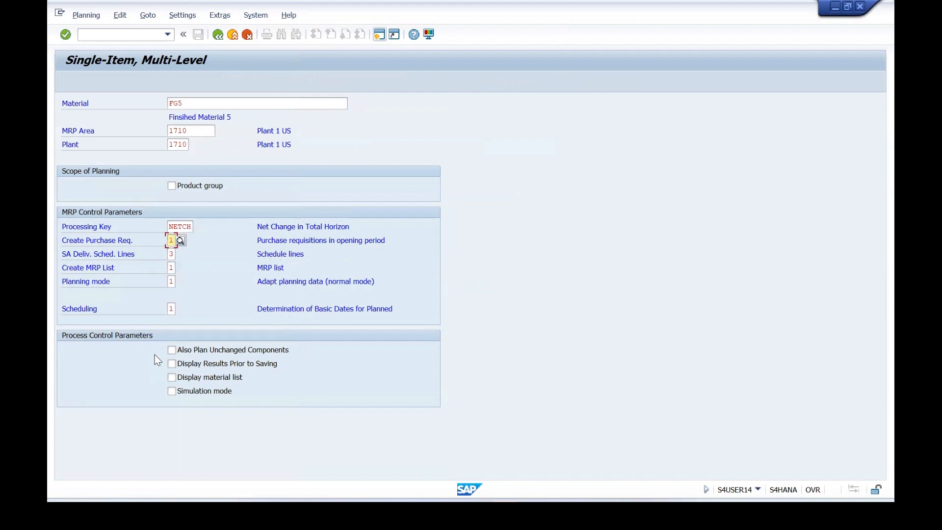
# Set the planning mode to 3, Delete and recreate planning data, and execute the planning run.
pyautogui.click(173, 309)
pyautogui.click(171, 281)
pyautogui.click(180, 282)
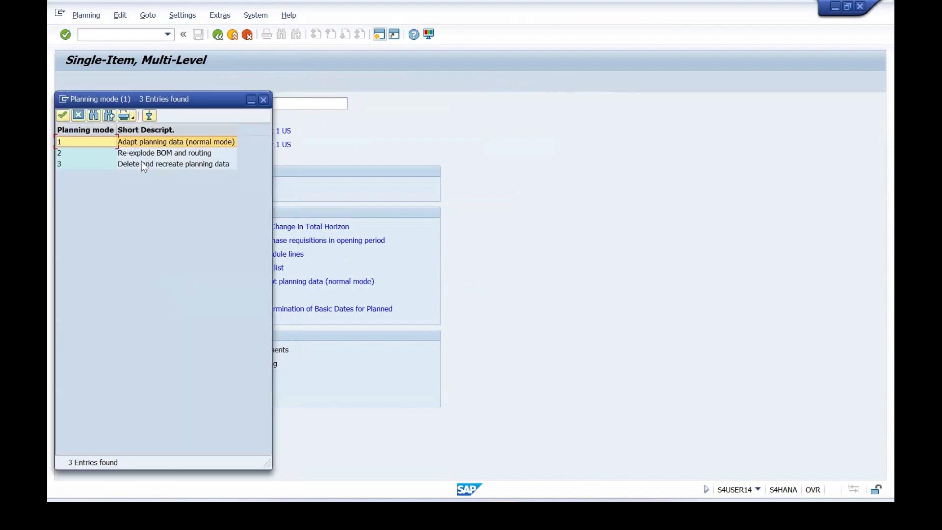
pyautogui.click(143, 164)
pyautogui.doubleClick(142, 162)
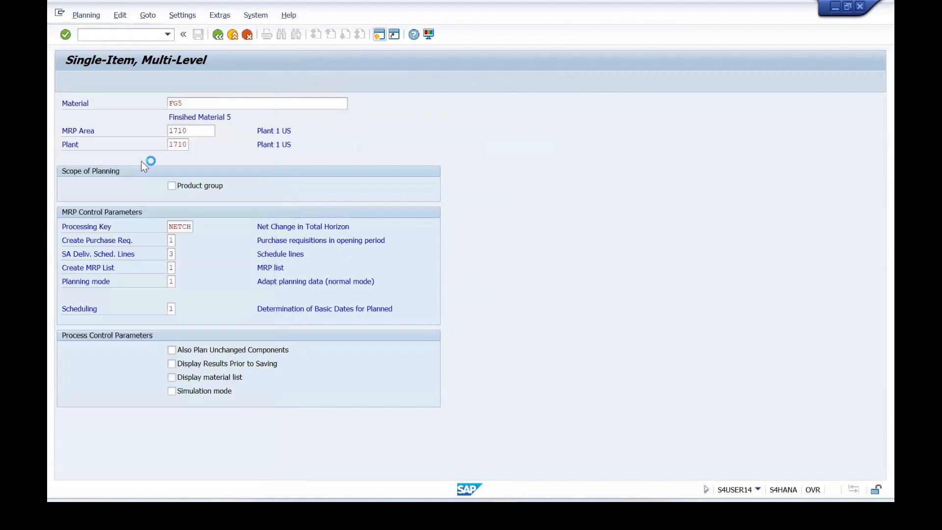
pyautogui.press('Return')
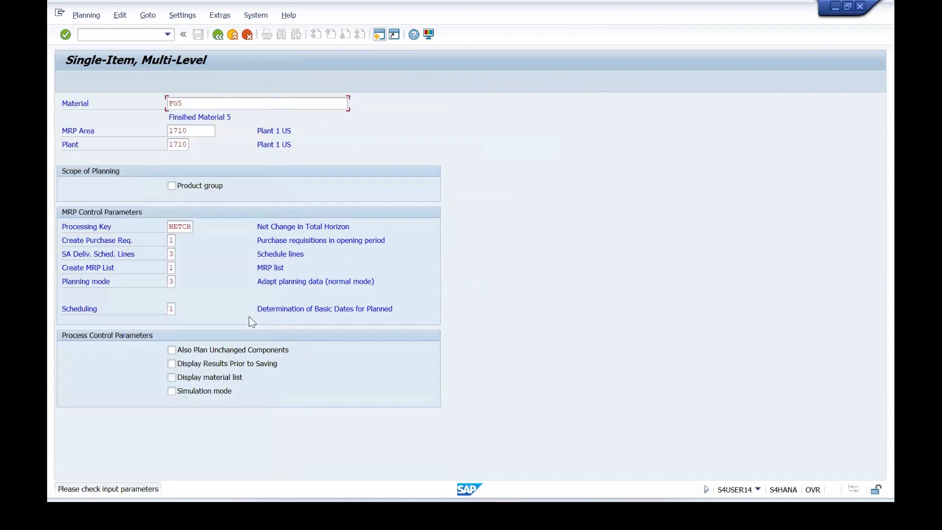
pyautogui.press('Return')
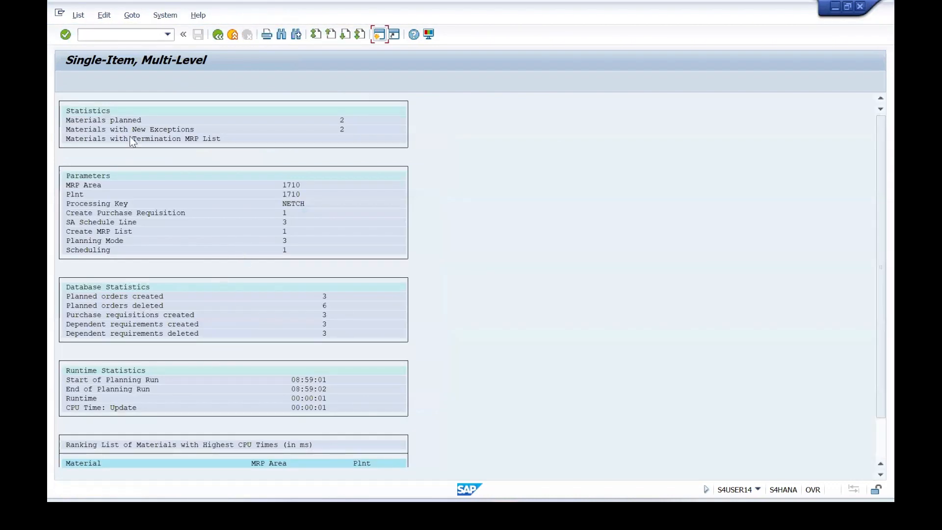
# Leave the planning run results and display the current stock/requirements list for FG5.
pyautogui.click(95, 33)
pyautogui.write('/N MD04')
pyautogui.press('Return')
pyautogui.press('Return')
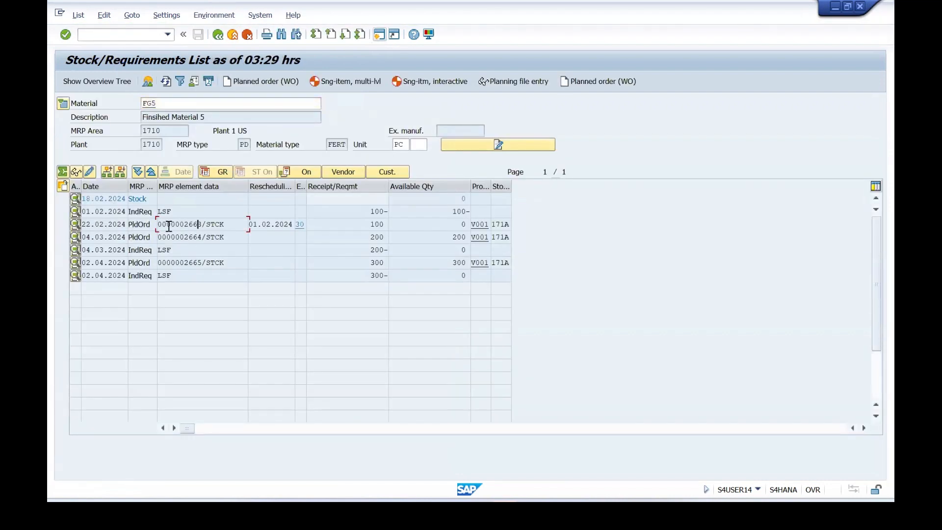
# Display the order report for the 22.02.2024 planned order and check the receipt element type of raw material ROH7.
pyautogui.click(171, 225)
pyautogui.click(63, 186)
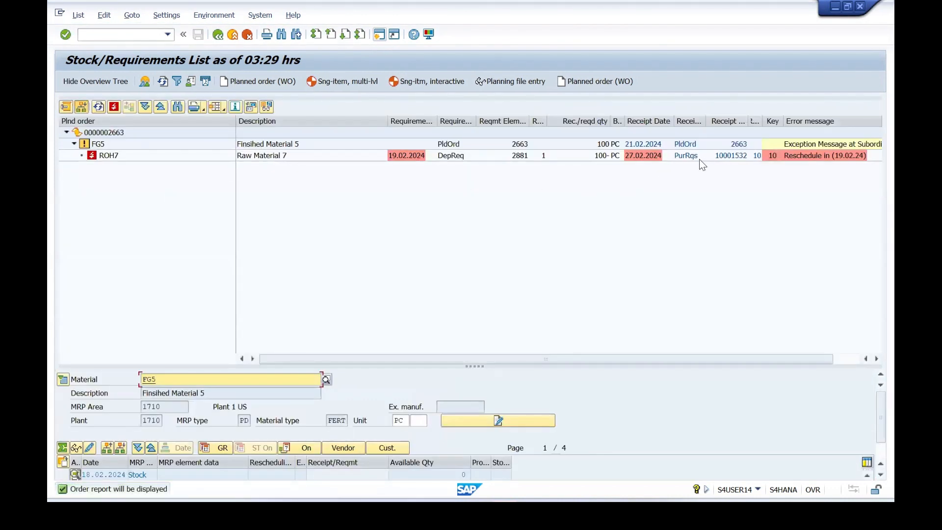
pyautogui.click(685, 157)
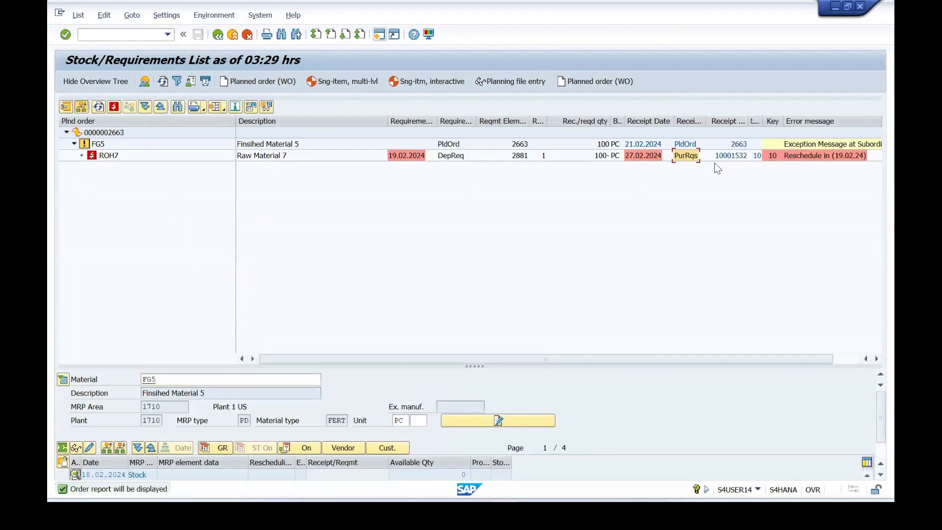
# Compare the receipt elements of FG5 and ROH7 in the order report and redisplay the FG5 stock/requirements list.
pyautogui.click(686, 145)
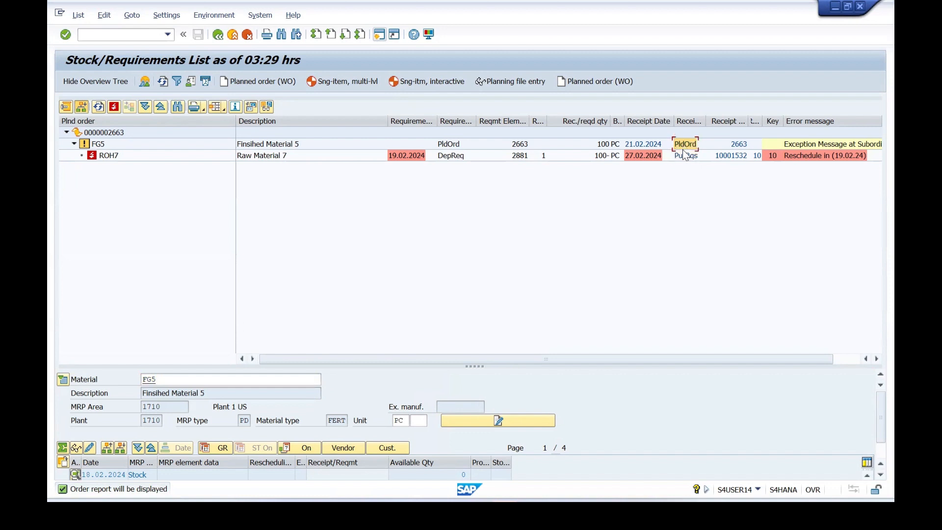
pyautogui.click(686, 157)
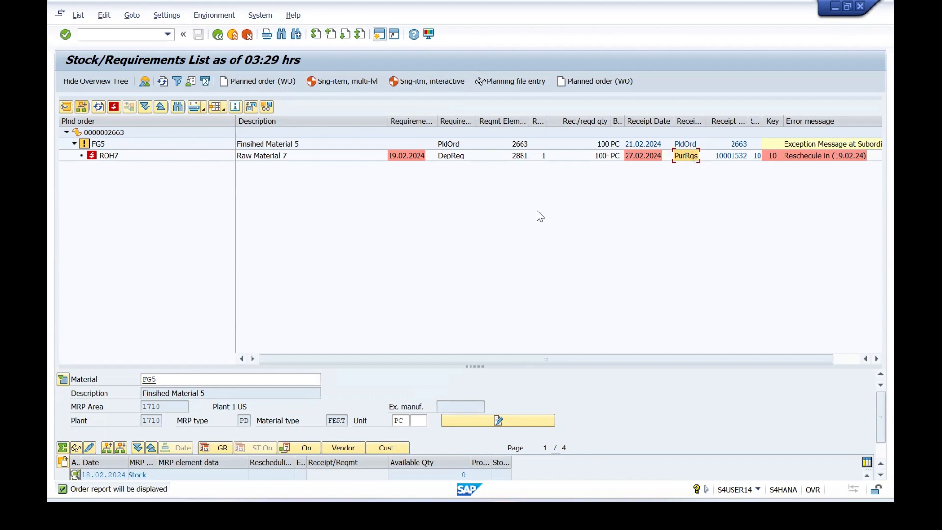
pyautogui.moveTo(236, 122); pyautogui.dragTo(205, 124)
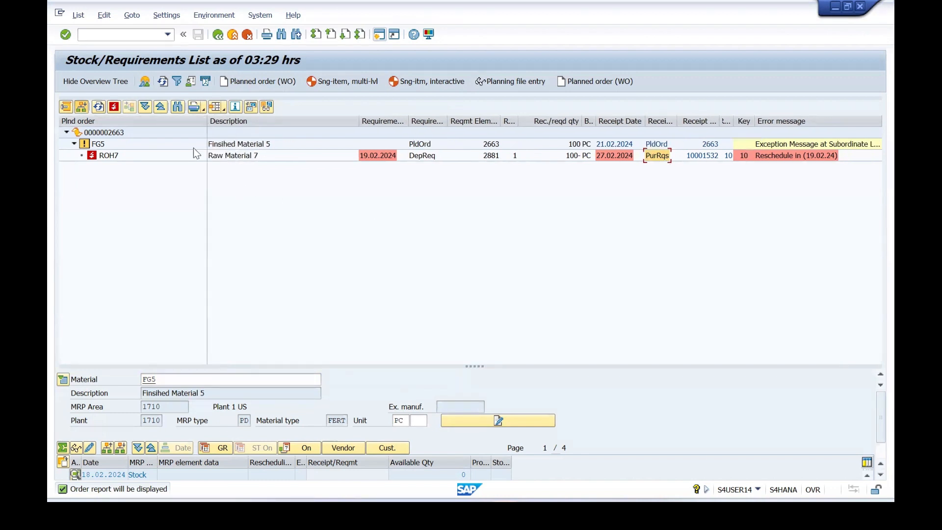
pyautogui.click(101, 145)
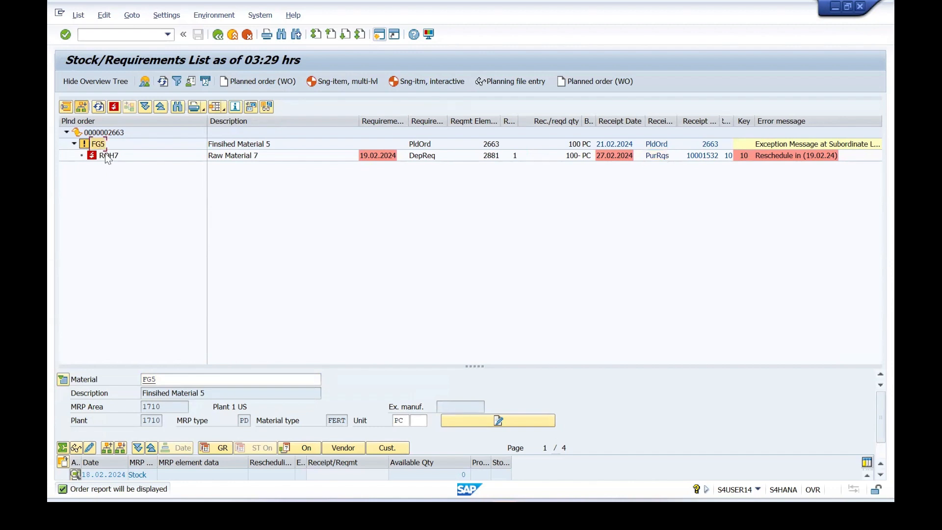
pyautogui.click(700, 157)
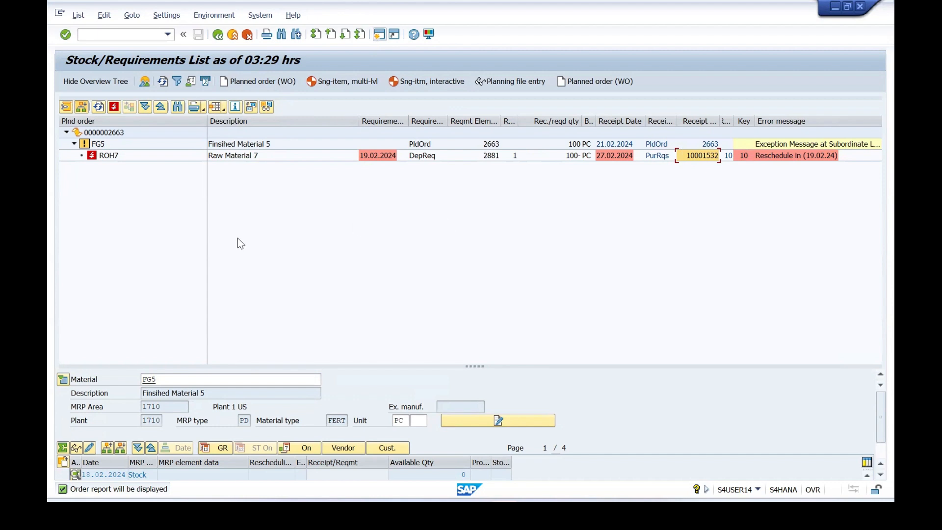
pyautogui.click(98, 145)
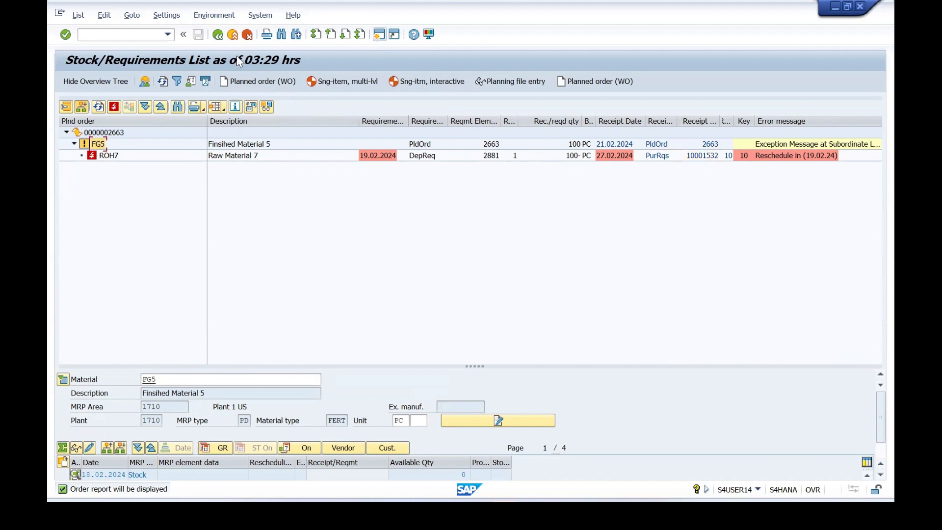
pyautogui.click(219, 36)
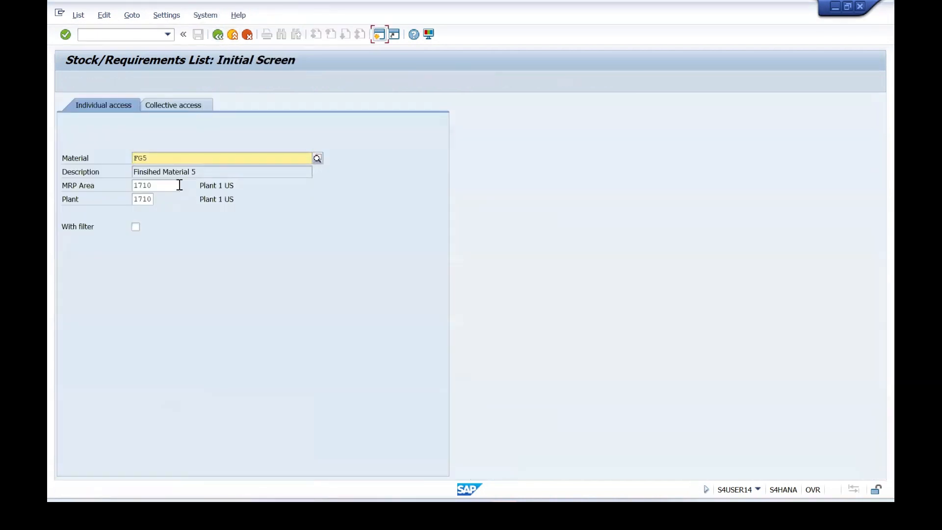
pyautogui.click(66, 35)
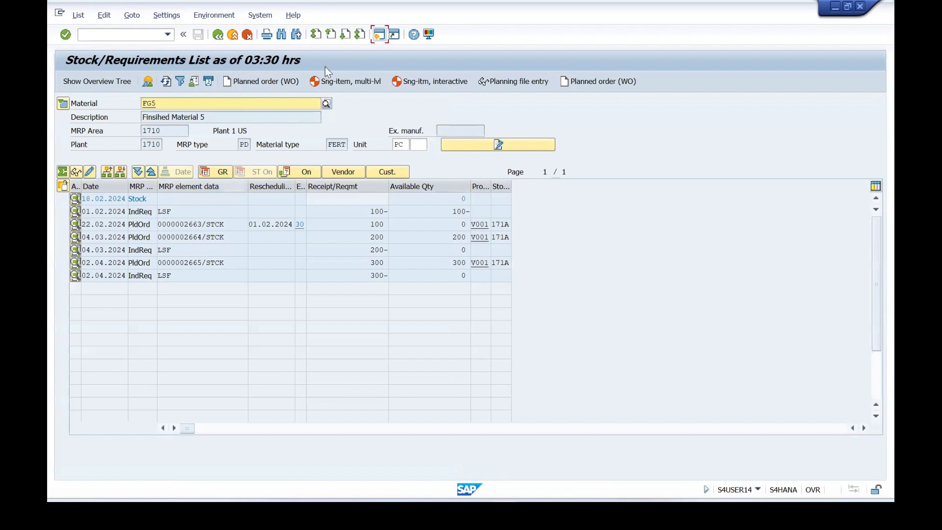
# Open the goods movement transaction in a new session and set it to A01 Goods Receipt with reference R10 Other.
pyautogui.click(380, 35)
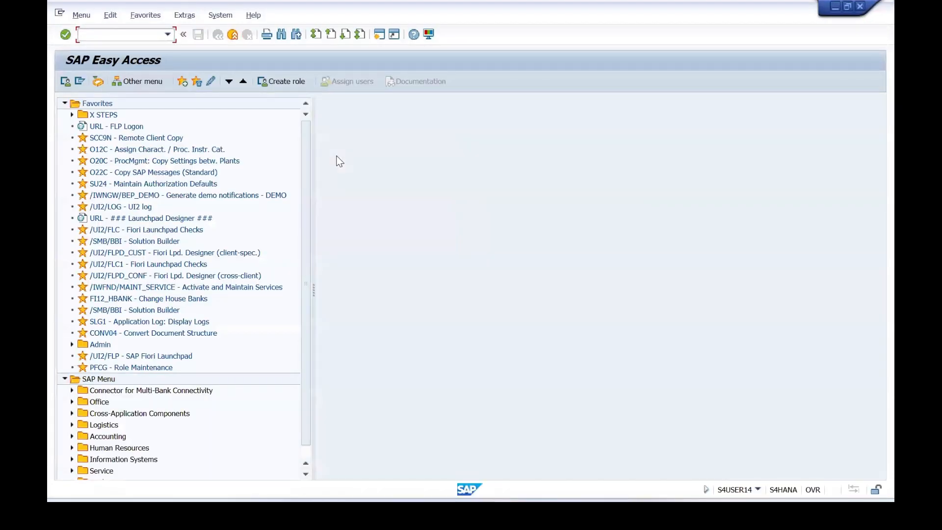
pyautogui.write('MIGO')
pyautogui.press('Return')
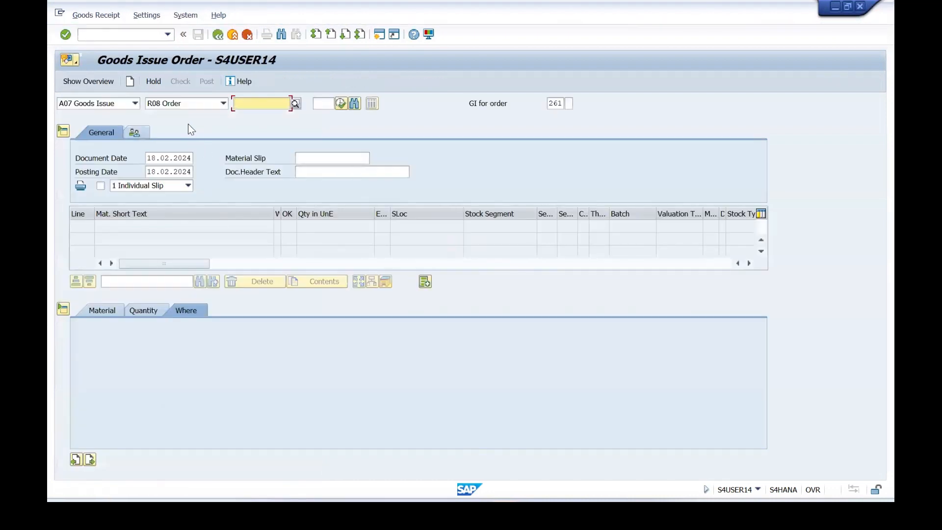
pyautogui.click(135, 103)
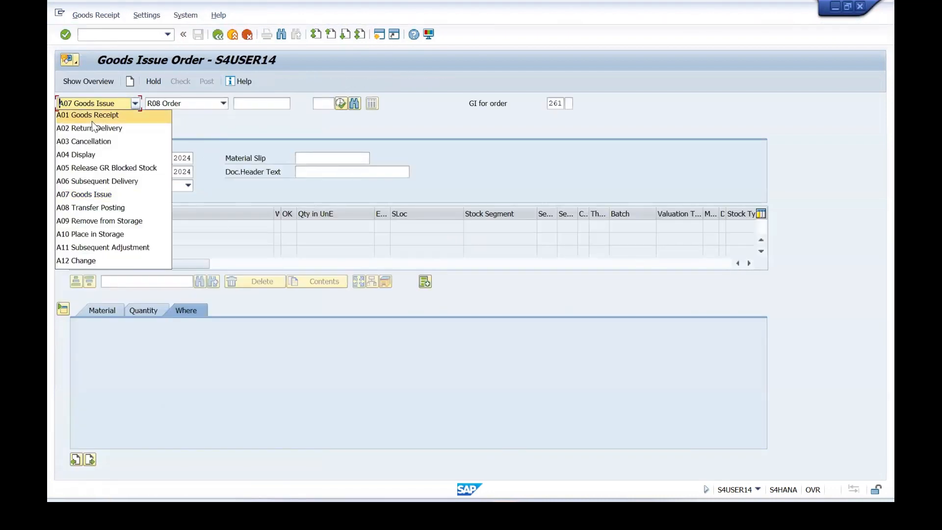
pyautogui.click(91, 119)
pyautogui.click(221, 104)
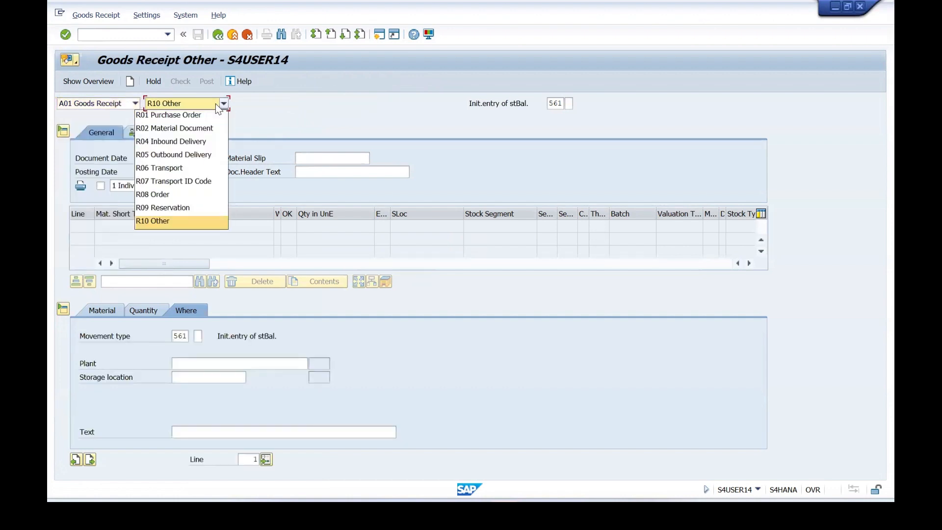
pyautogui.click(156, 226)
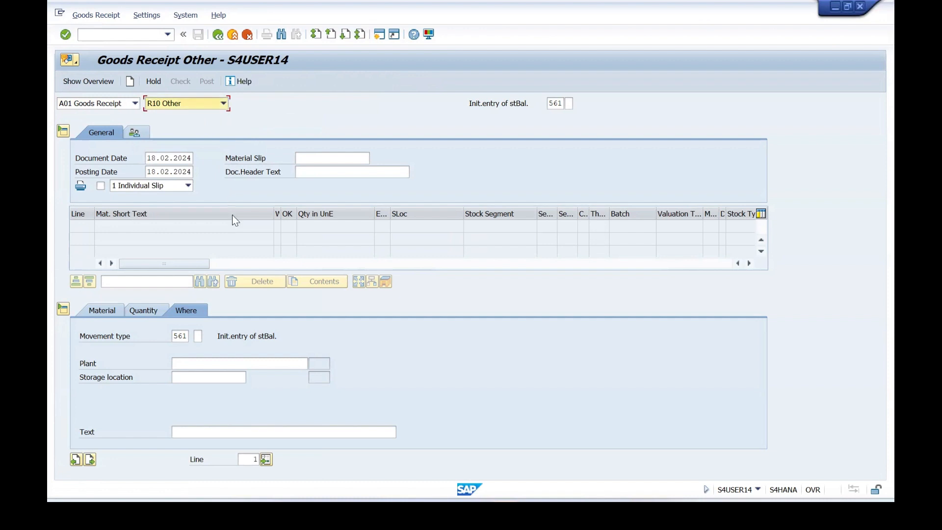
# Enter material ROH7 with a quantity of 1000 as the goods receipt item.
pyautogui.click(103, 313)
pyautogui.click(196, 336)
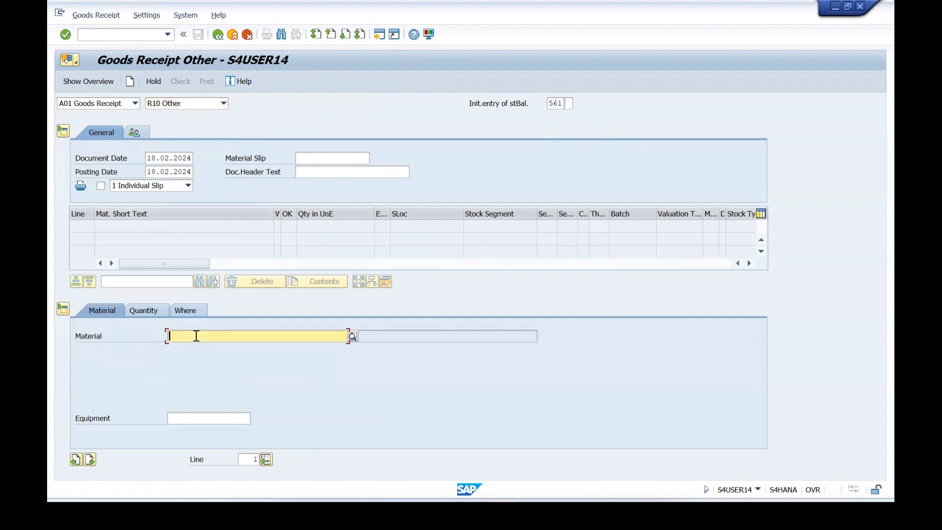
pyautogui.write('ROH7')
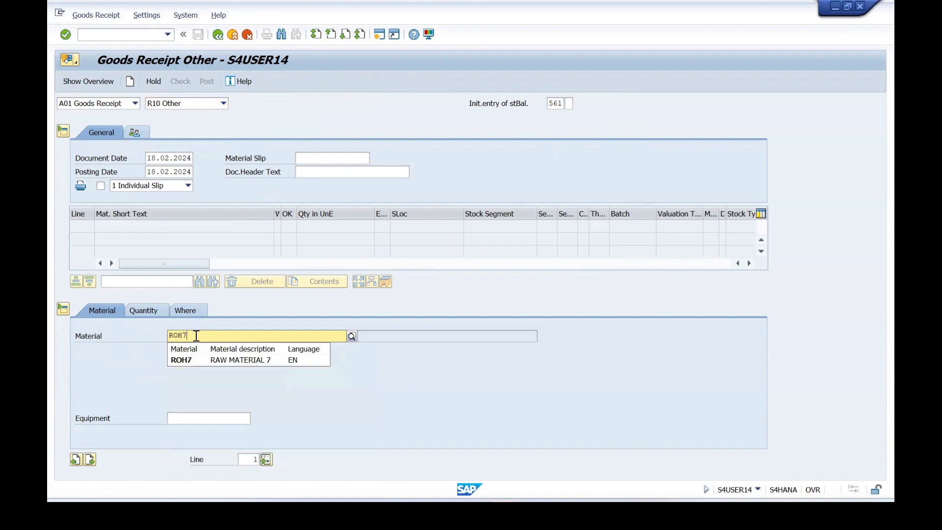
pyautogui.click(183, 364)
pyautogui.click(152, 312)
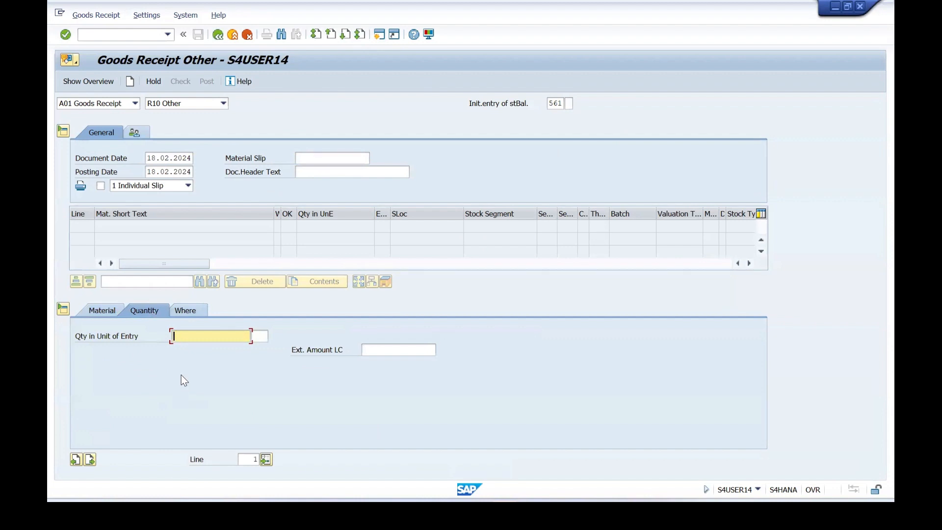
pyautogui.write('1000')
pyautogui.press('Return')
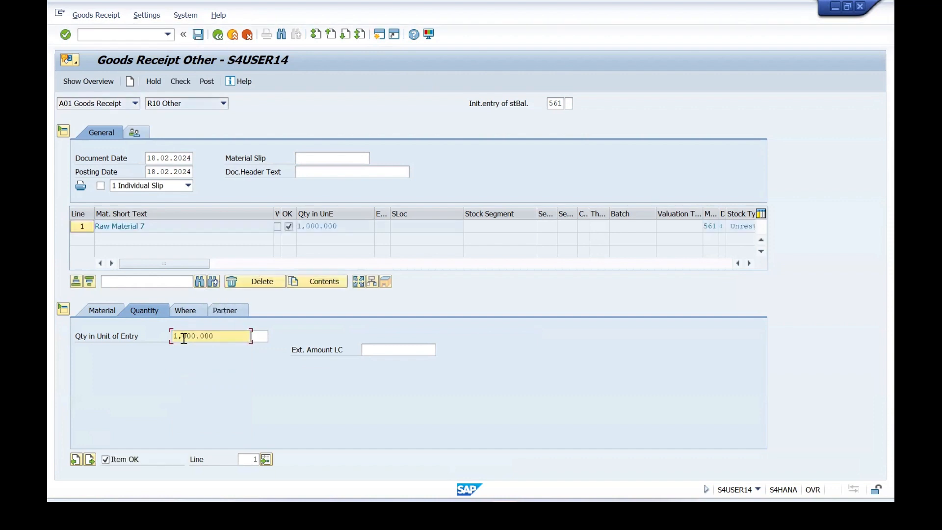
# Assign plant 1710 and storage location 171C to the ROH7 item, and check and post the goods receipt.
pyautogui.click(186, 308)
pyautogui.click(217, 363)
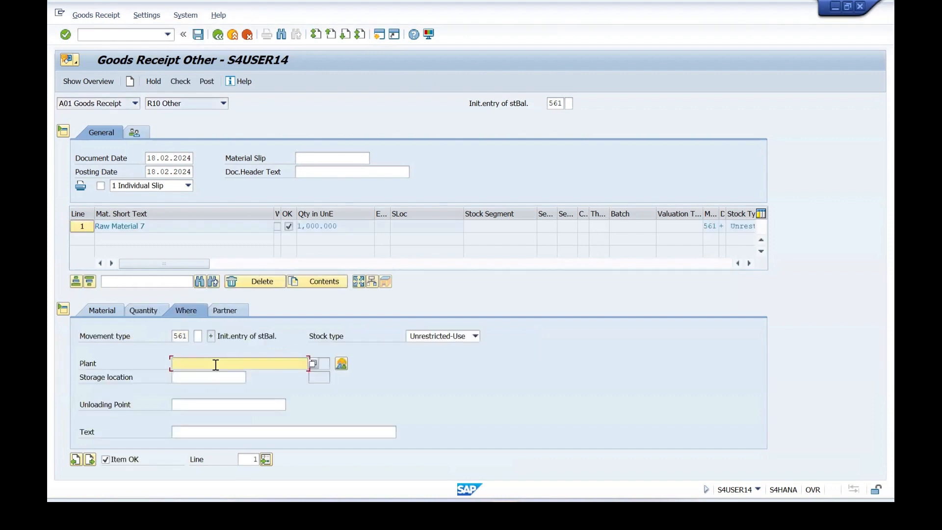
pyautogui.click(202, 380)
pyautogui.click(197, 377)
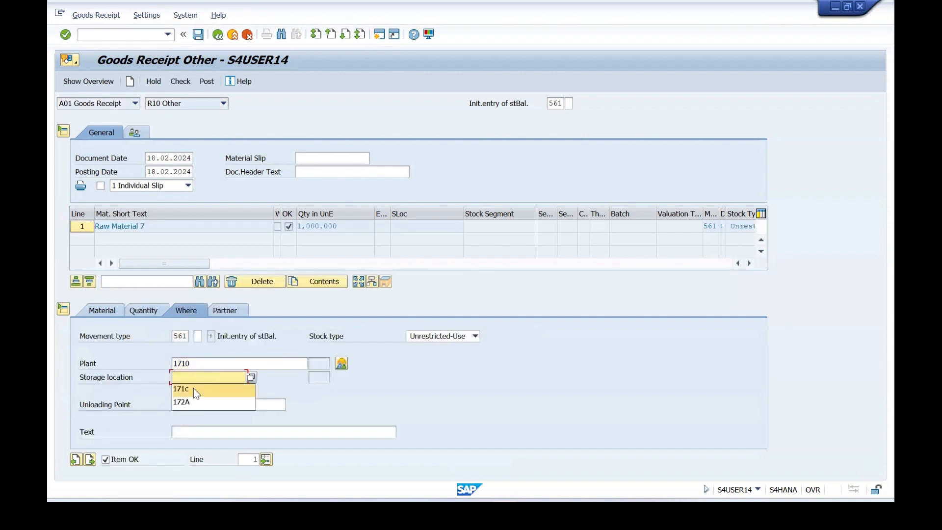
pyautogui.click(194, 387)
pyautogui.press('Return')
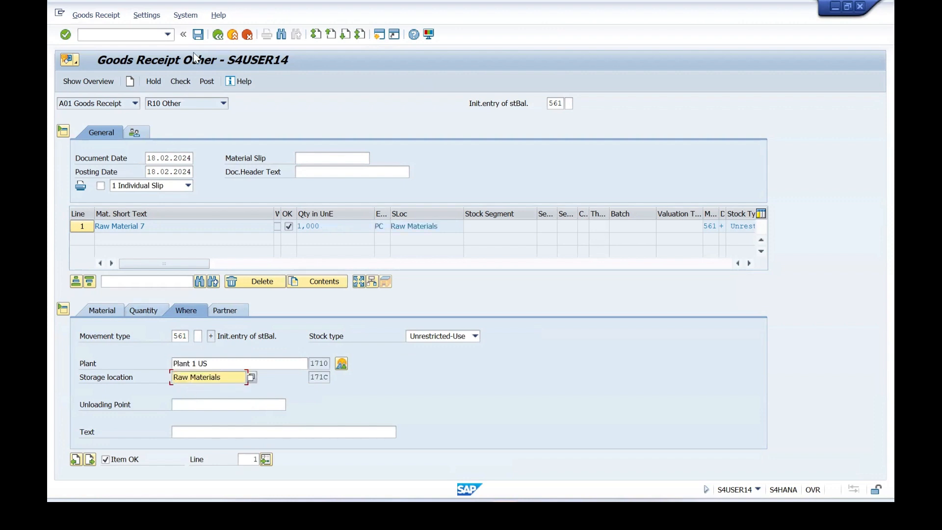
pyautogui.click(179, 81)
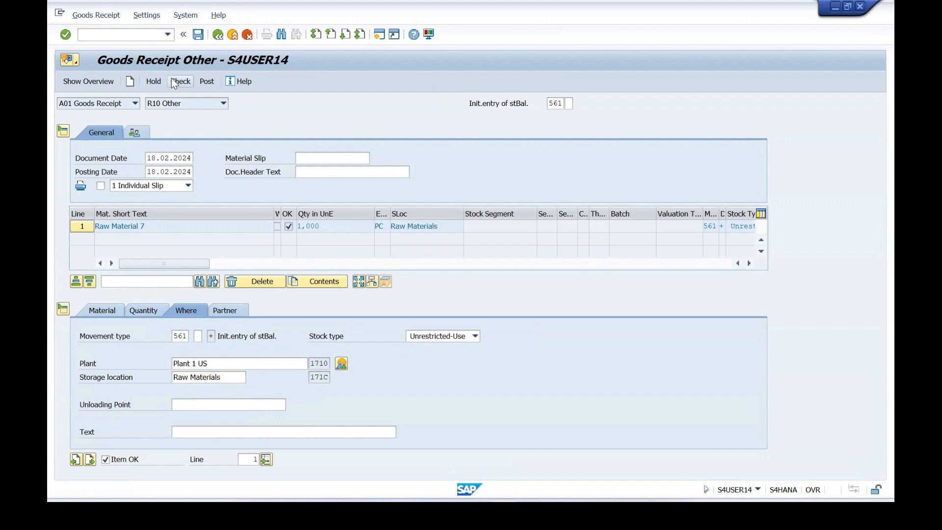
pyautogui.click(201, 82)
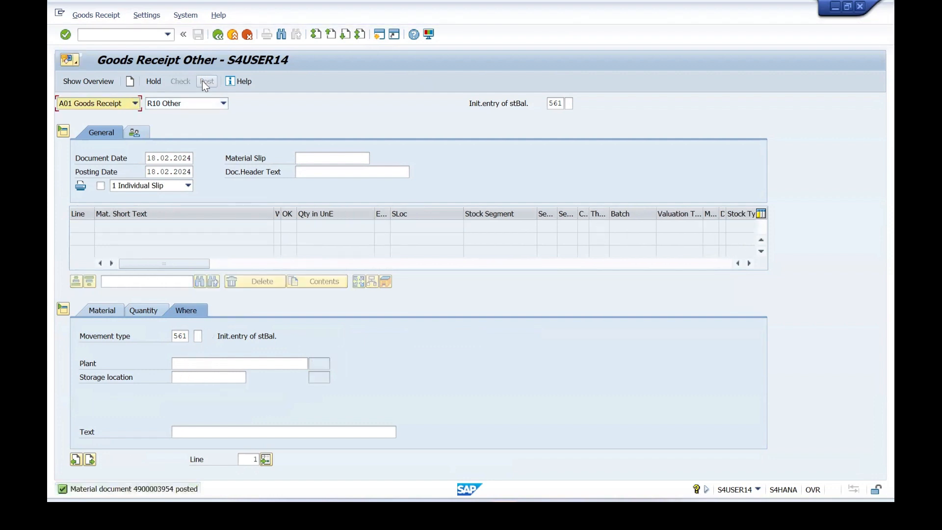
# Open the stock overview and display the stock of material ROH7 in plant 1710.
pyautogui.click(102, 35)
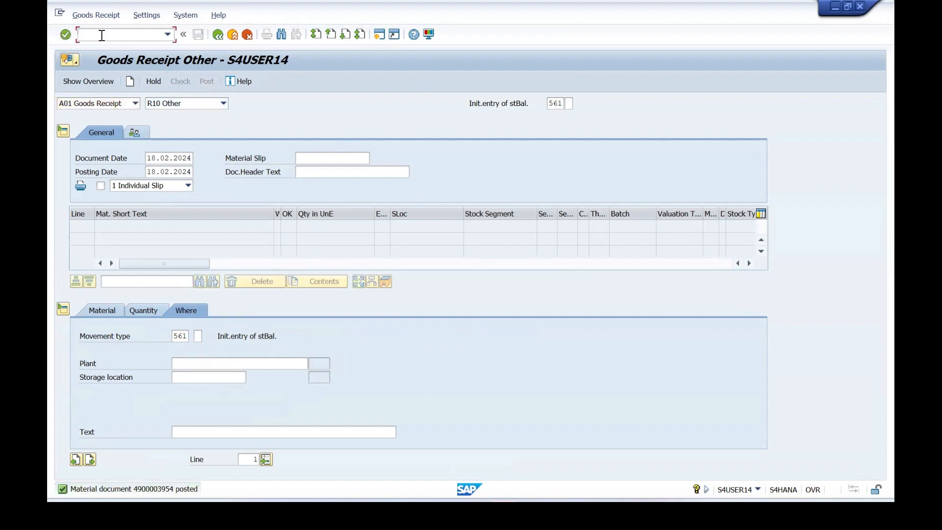
pyautogui.write('/N MMBE')
pyautogui.press('Return')
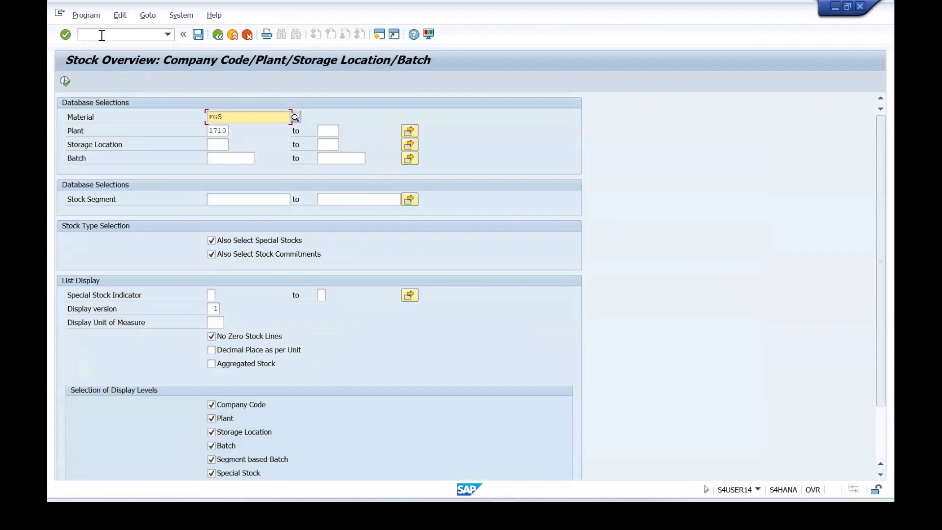
pyautogui.click(234, 118)
pyautogui.press('BackSpace')
pyautogui.press('BackSpace')
pyautogui.press('BackSpace')
pyautogui.write('ROH')
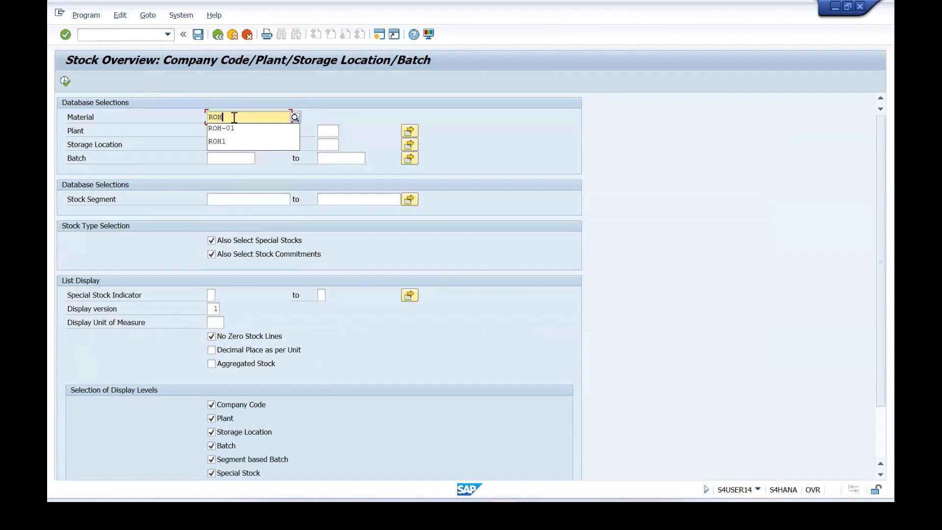
pyautogui.write('7')
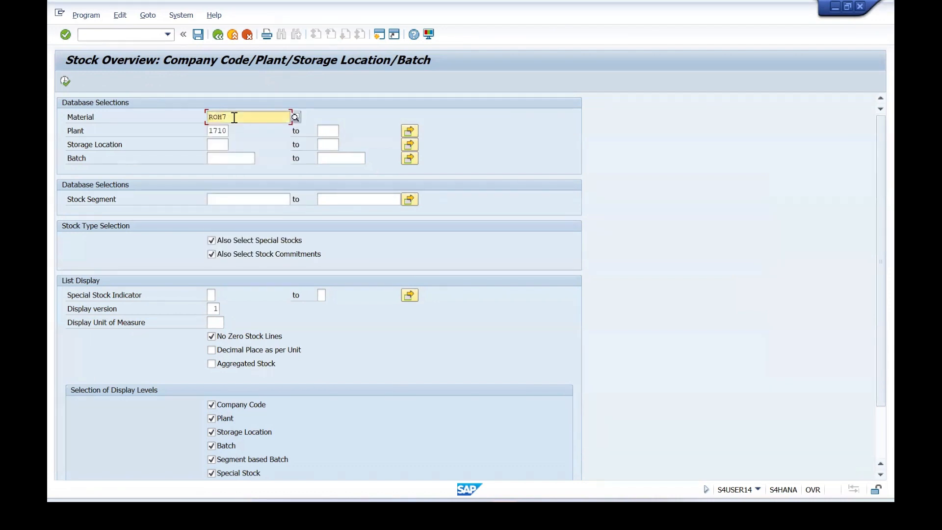
pyautogui.click(67, 84)
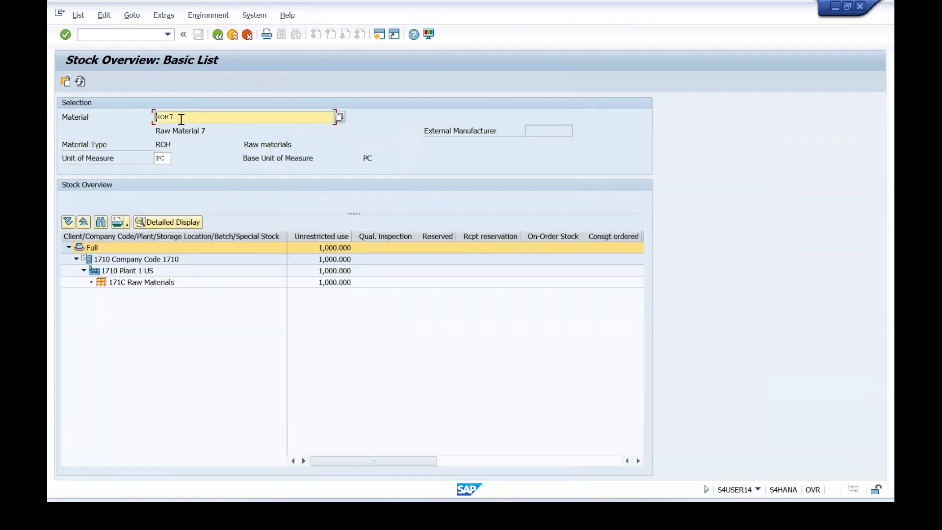
# Check the unrestricted-use stock of ROH7 in storage location 171C Raw Materials under Plant 1 US.
pyautogui.click(111, 271)
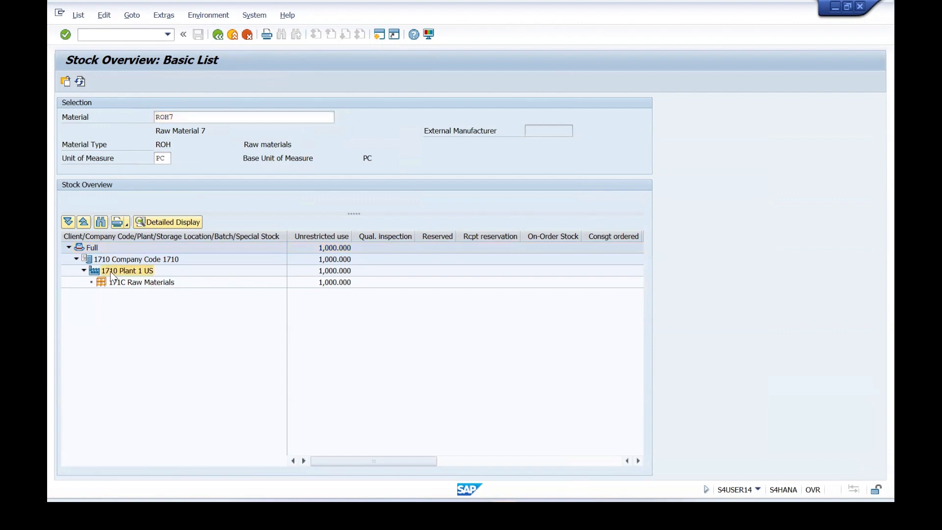
pyautogui.click(127, 289)
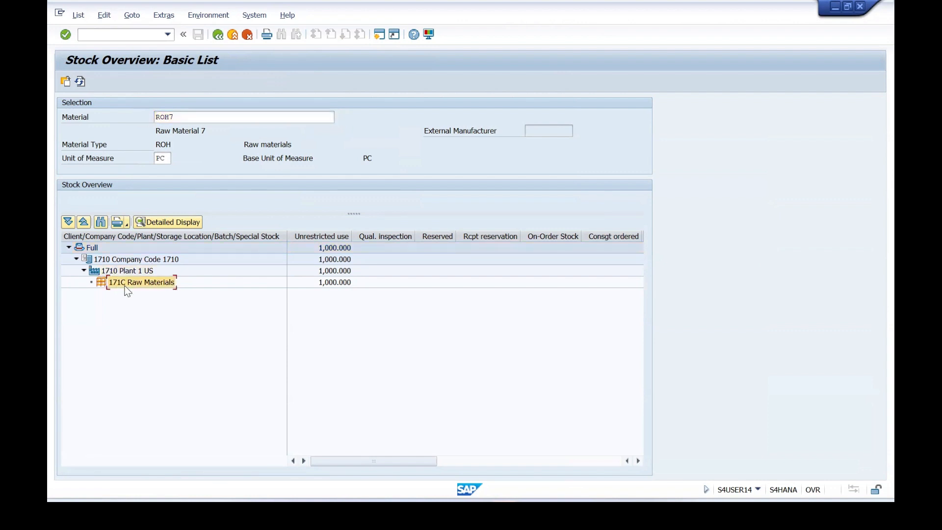
pyautogui.click(346, 286)
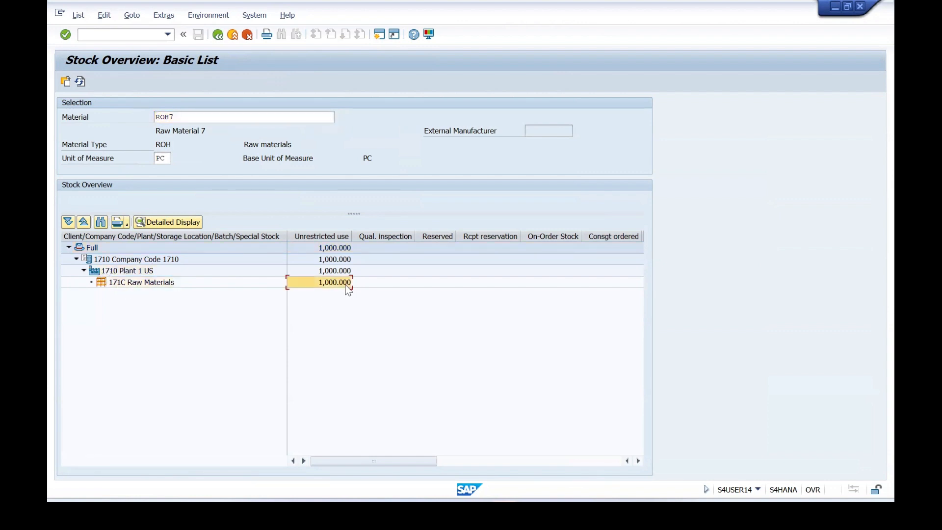
# Open the stock/requirements list for material FG5 and select the planned order dated 22.02.2024.
pyautogui.click(94, 35)
pyautogui.write('/N MD04')
pyautogui.press('Return')
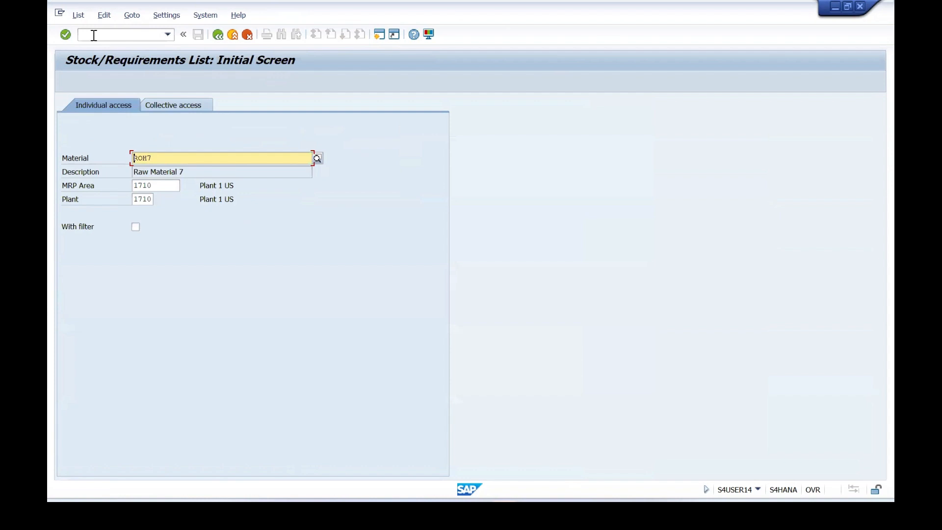
pyautogui.press('Delete')
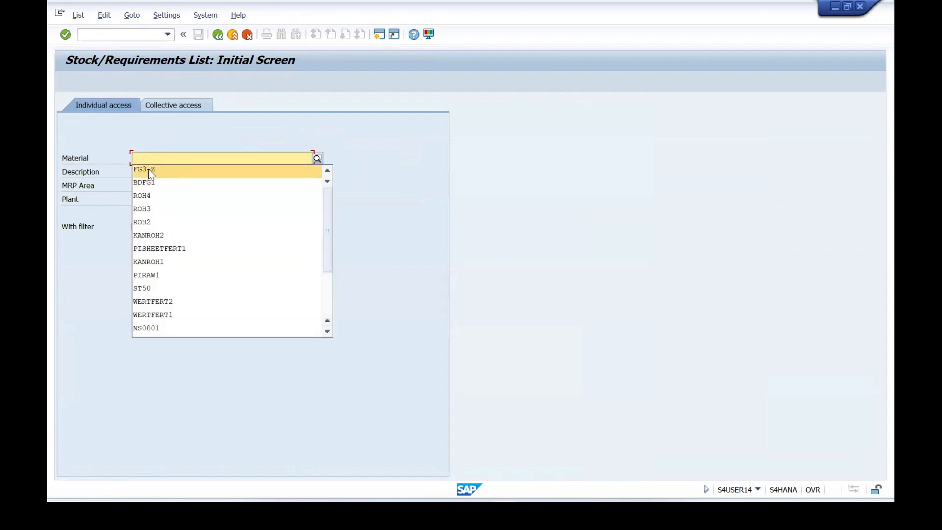
pyautogui.click(150, 158)
pyautogui.write('FG5')
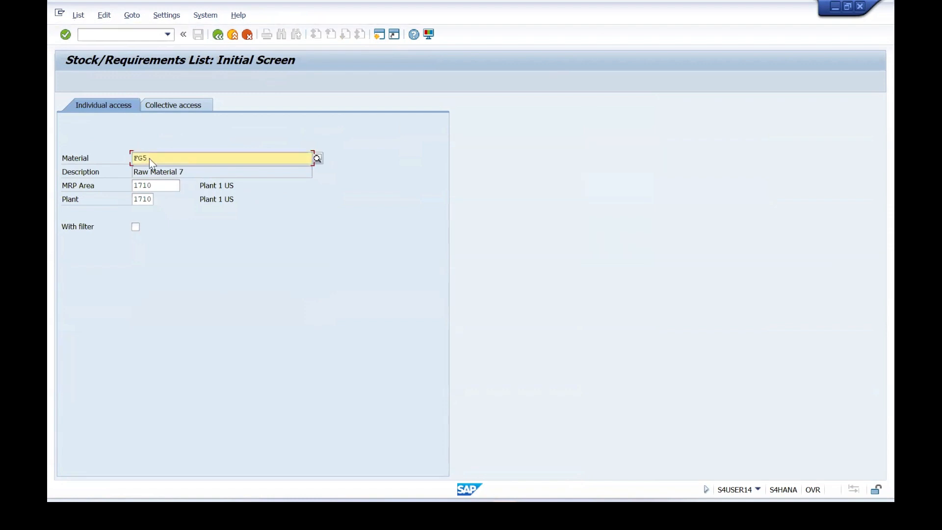
pyautogui.press('Return')
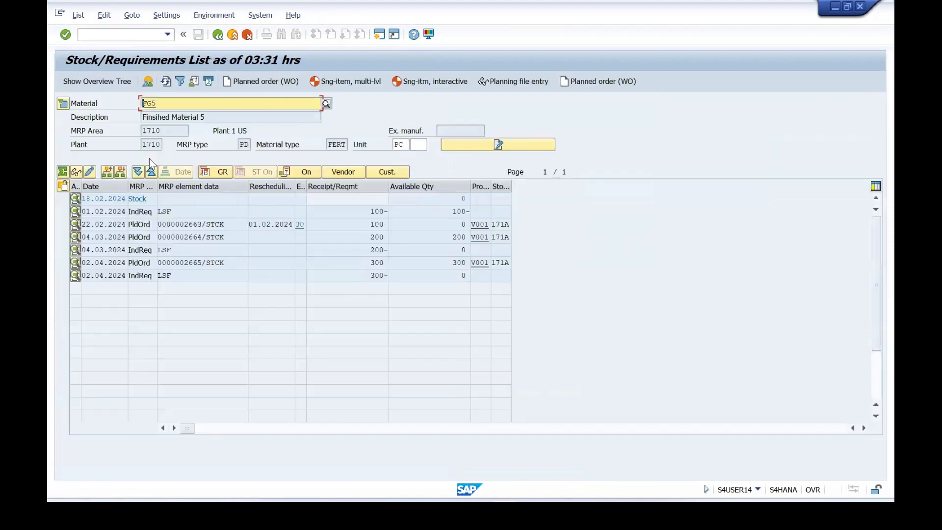
pyautogui.click(141, 226)
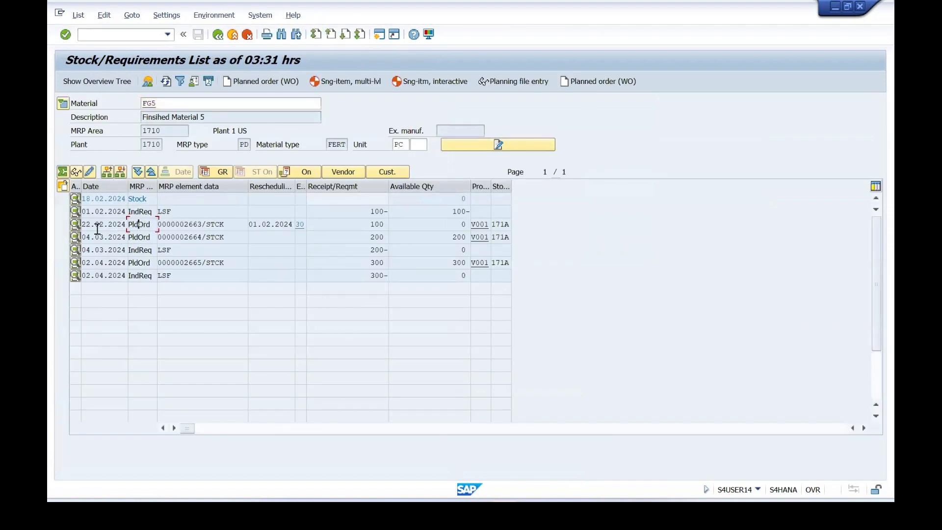
# Display the order report for the FG5 planned order dated 22.02.2024, check component ROH7, and return to the initial screen.
pyautogui.click(62, 189)
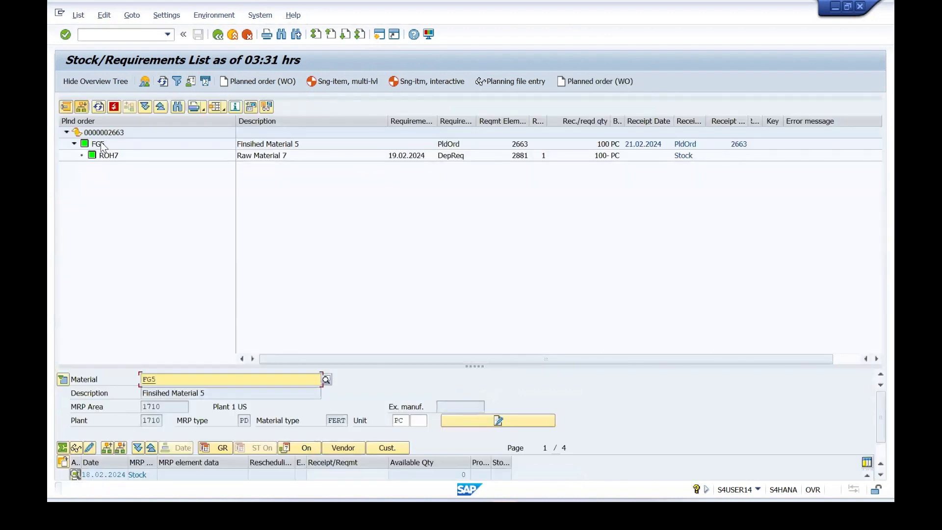
pyautogui.click(105, 155)
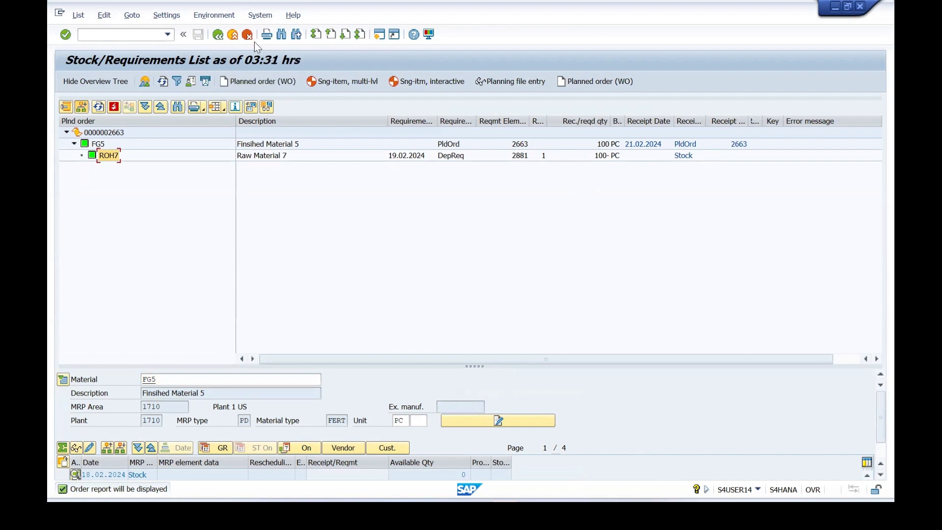
pyautogui.click(224, 39)
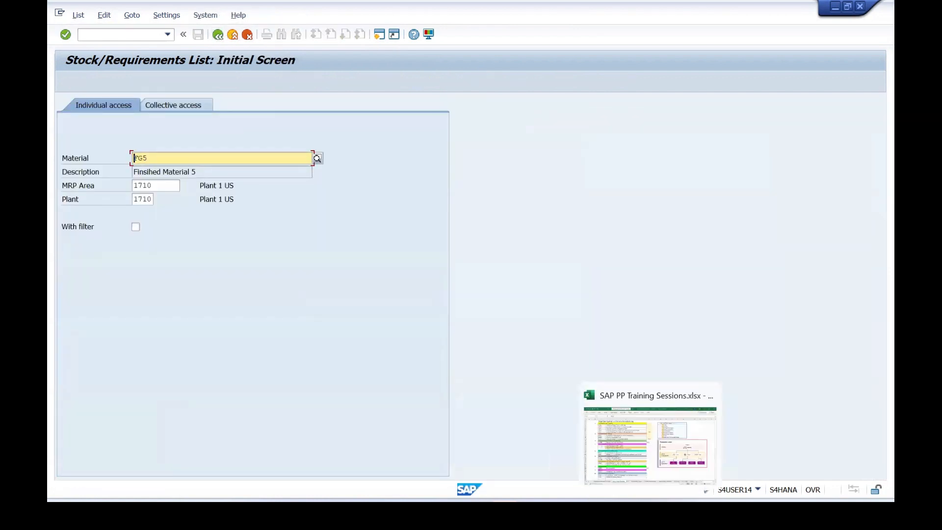
# Switch to the Discrete Manufacturing Cycle document in Word and review the transaction steps for converting a planned order to a production order.
pyautogui.moveTo(592, 515)
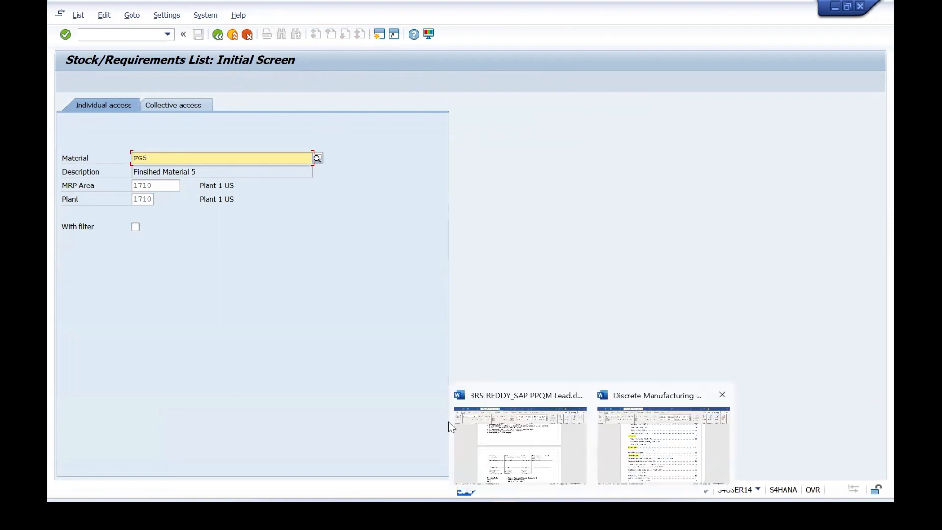
pyautogui.click(662, 444)
pyautogui.scroll(-1, 324, 304)
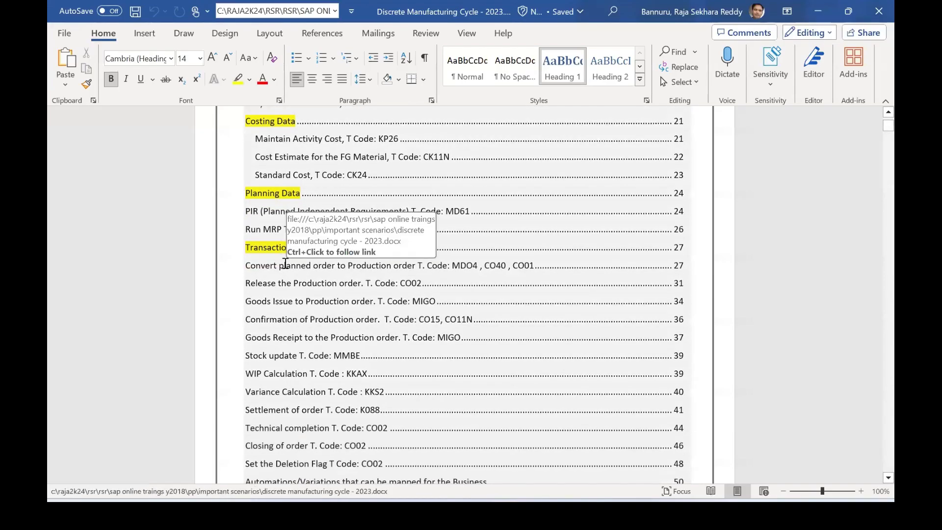
pyautogui.scroll(-2, 284, 264)
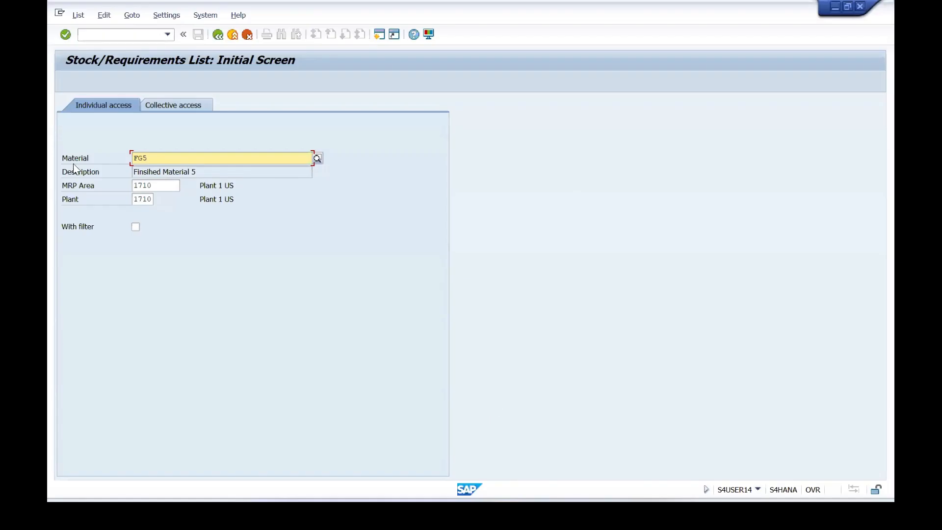
# Open the FG5 stock/requirements list in SAP and convert the planned order dated 22.02.2024 to a production order, acknowledging the information message.
pyautogui.click(65, 35)
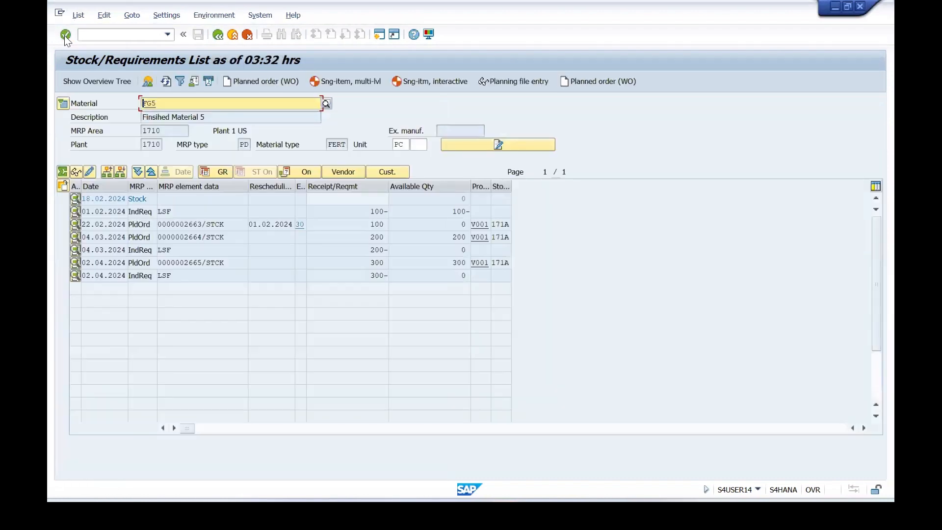
pyautogui.click(143, 225)
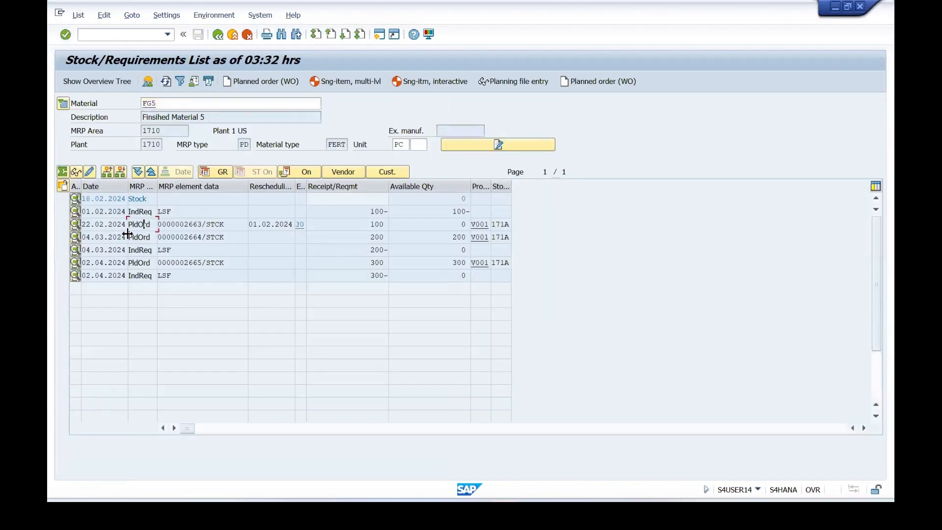
pyautogui.click(75, 225)
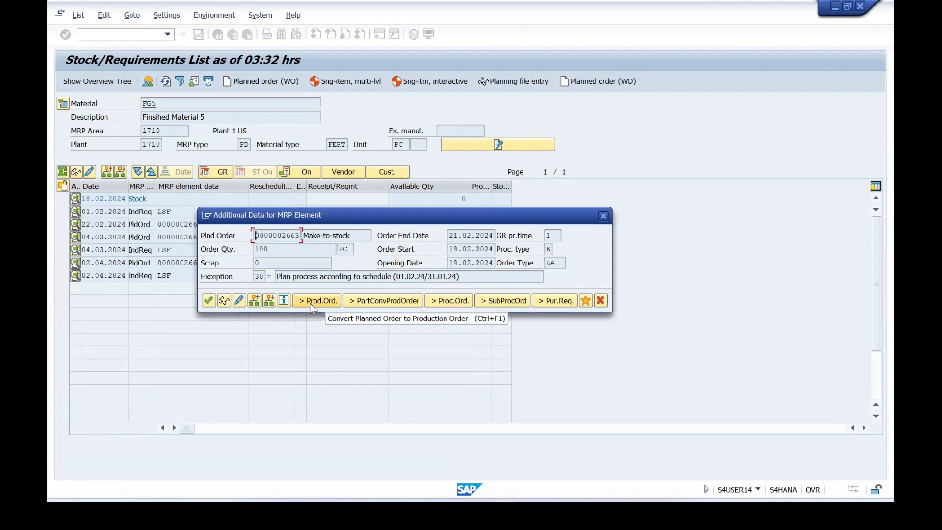
pyautogui.click(312, 302)
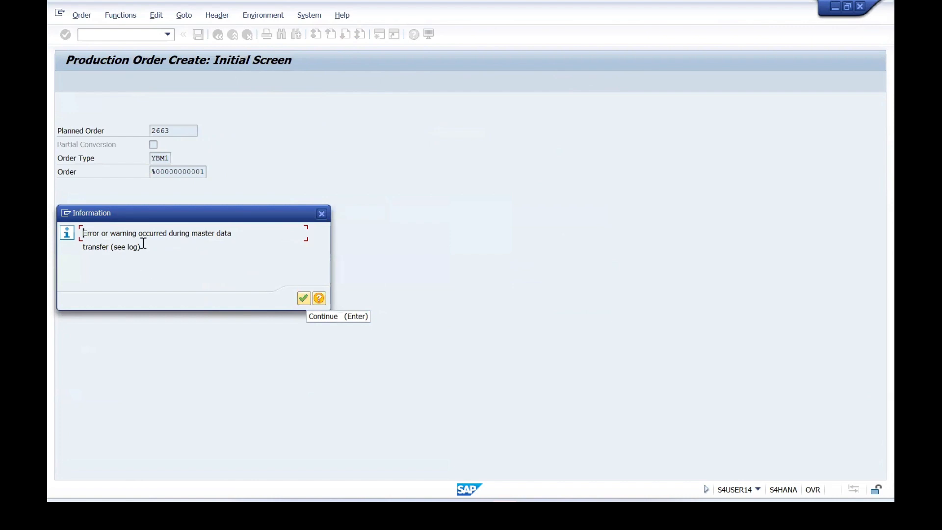
pyautogui.click(304, 299)
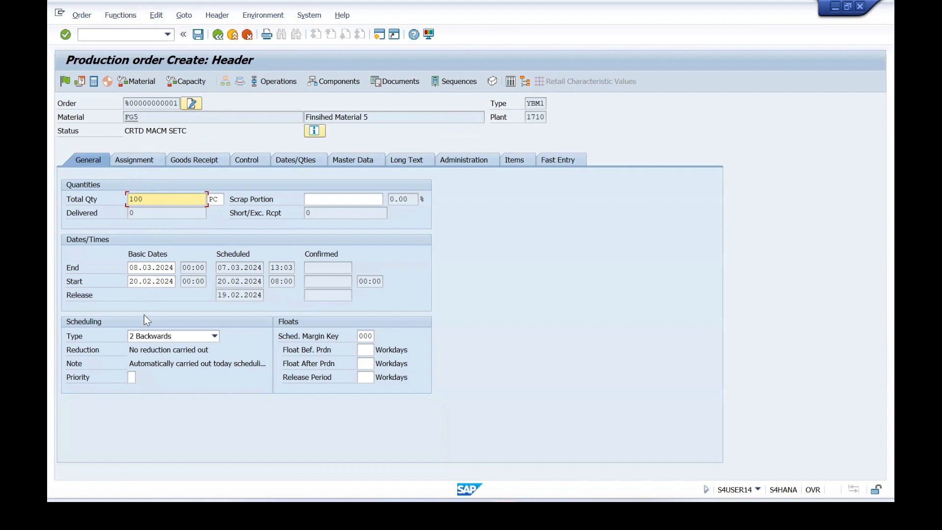
# Examine the warning messages in the production order's Read Master Data log and return to the order header.
pyautogui.click(144, 118)
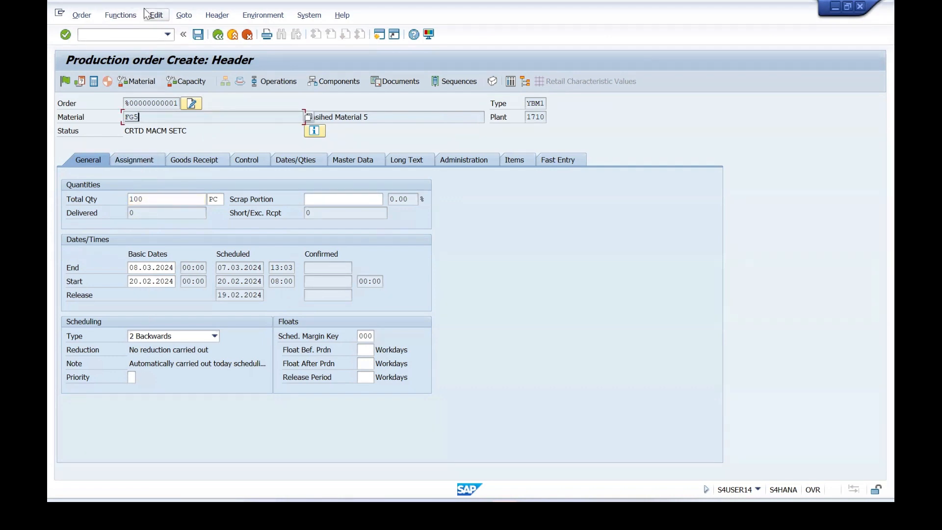
pyautogui.click(173, 17)
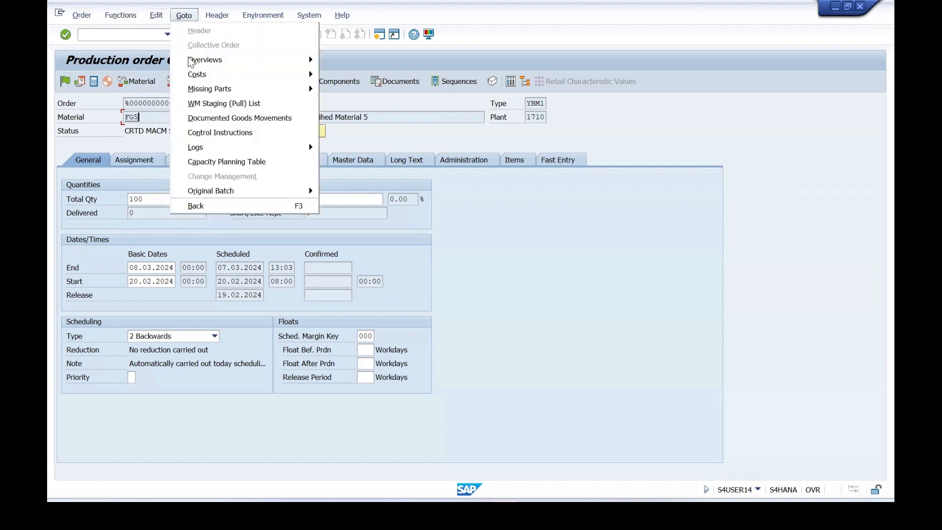
pyautogui.moveTo(206, 147)
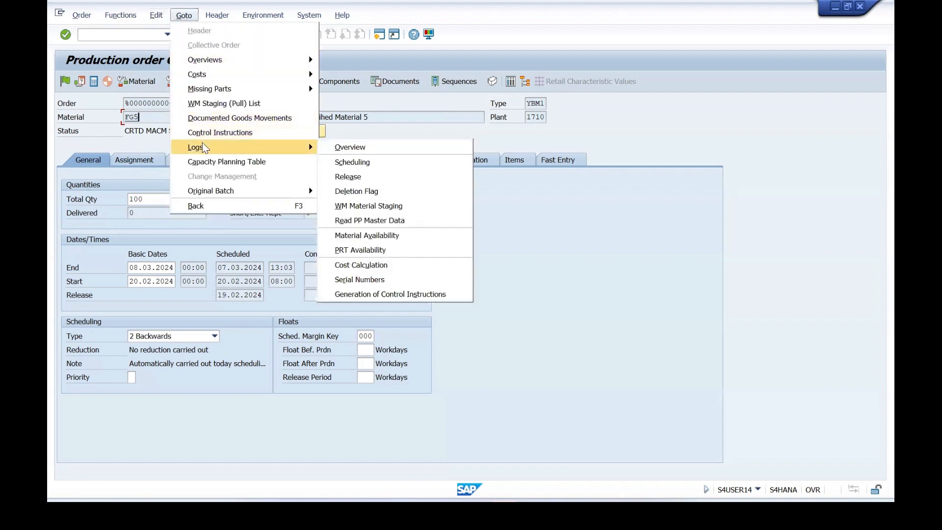
pyautogui.click(355, 225)
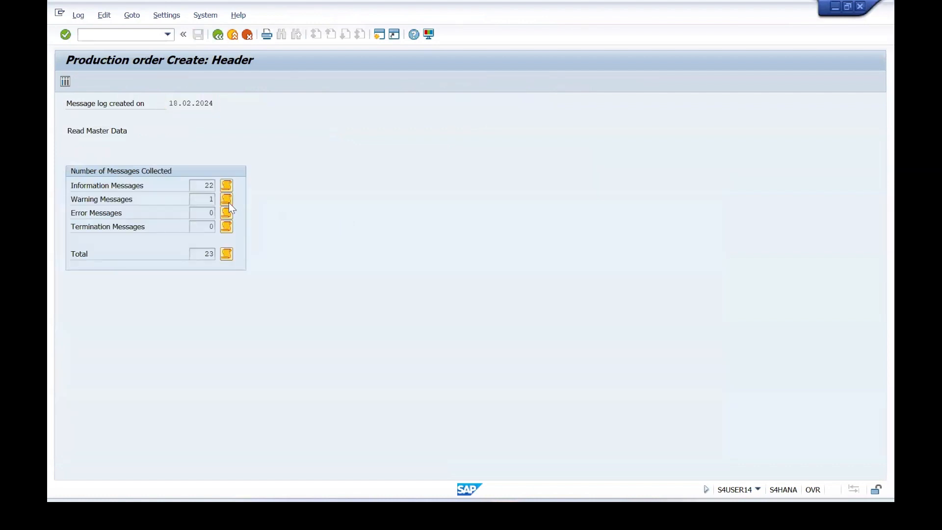
pyautogui.click(228, 201)
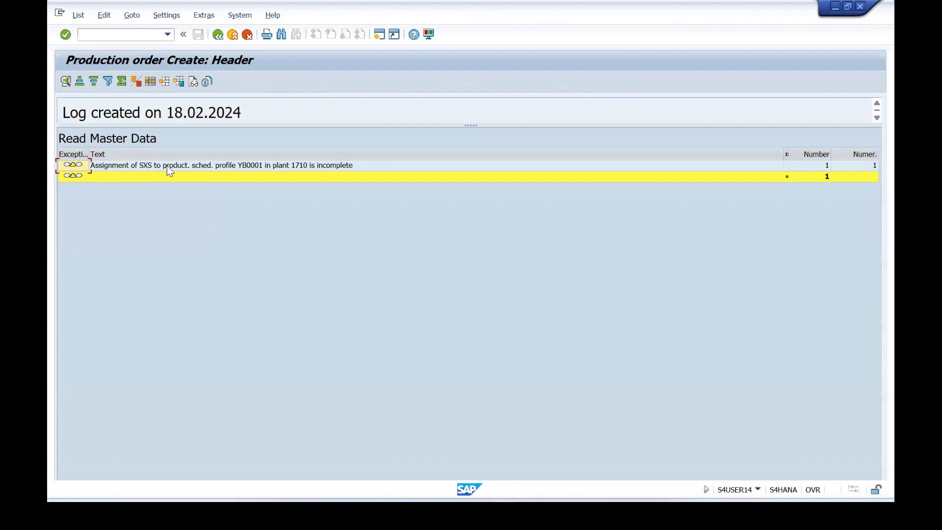
pyautogui.click(218, 35)
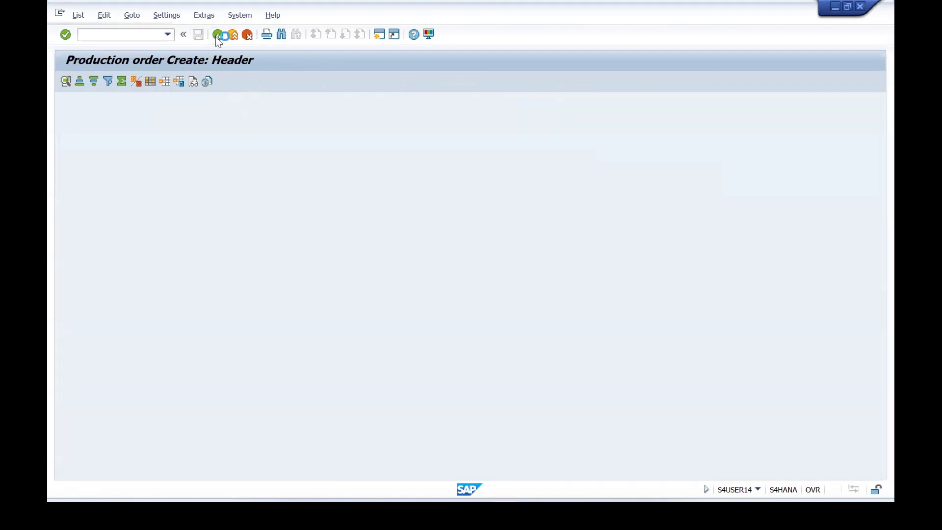
pyautogui.click(217, 35)
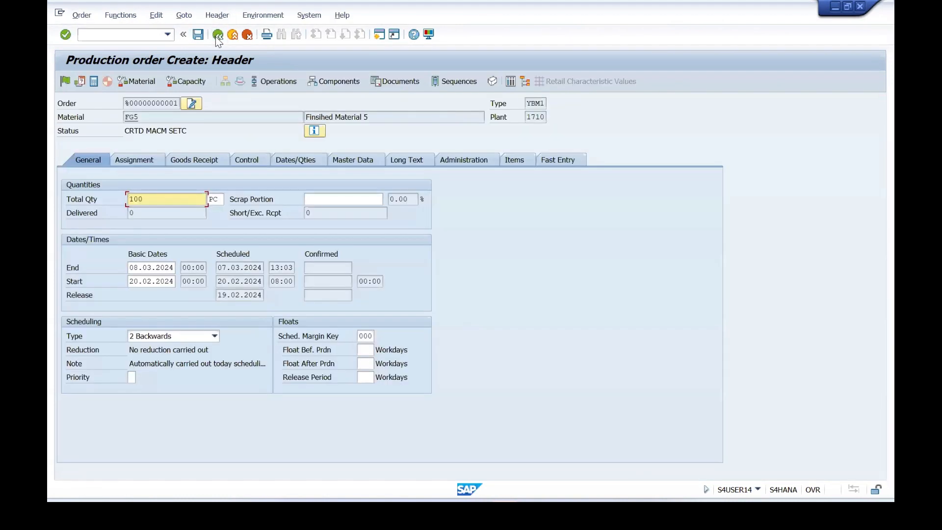
# Set the production order's scheduling type to 4 Current date and schedule it with start date 18.02.2024, accepting the date warnings.
pyautogui.click(141, 118)
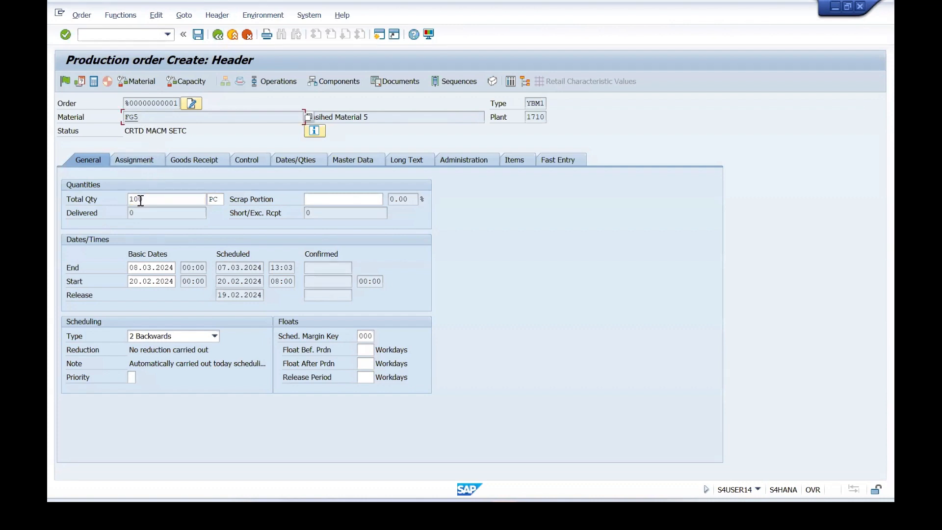
pyautogui.click(141, 200)
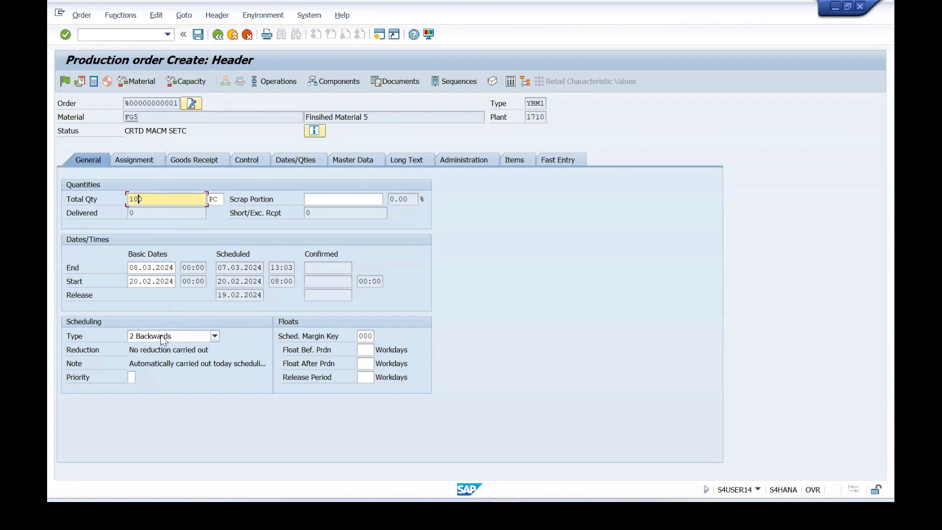
pyautogui.click(211, 336)
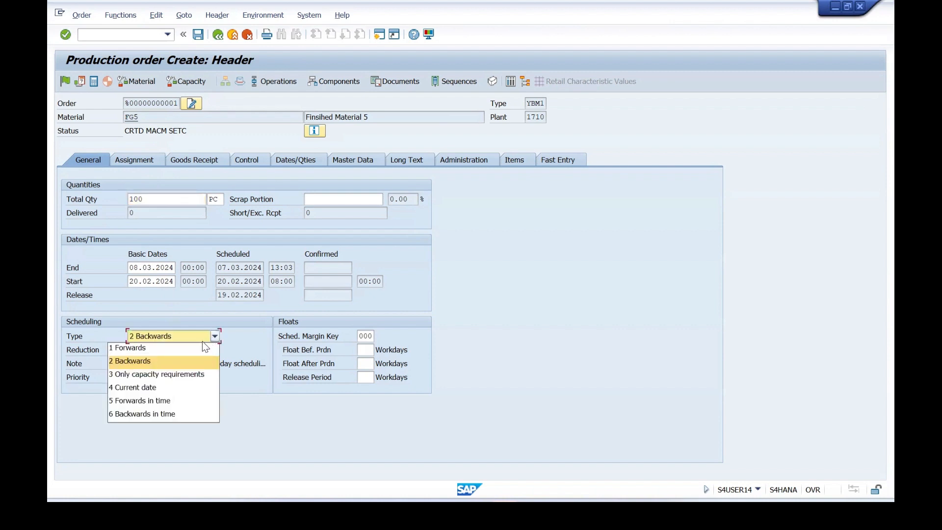
pyautogui.click(160, 388)
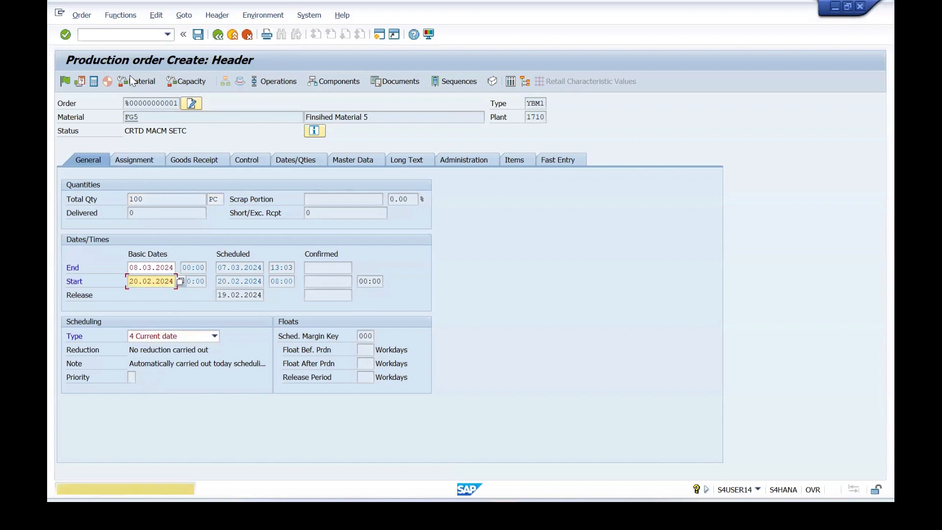
pyautogui.click(81, 83)
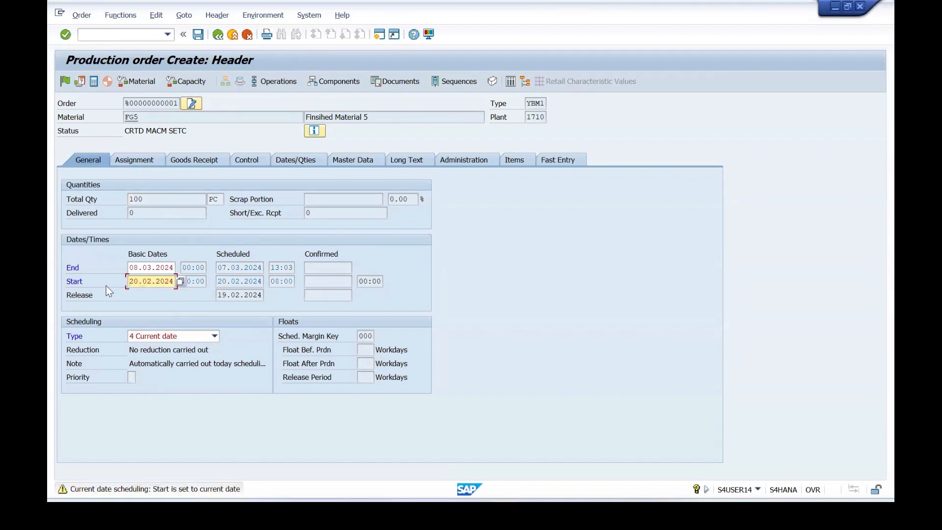
pyautogui.write('18')
pyautogui.press('Return')
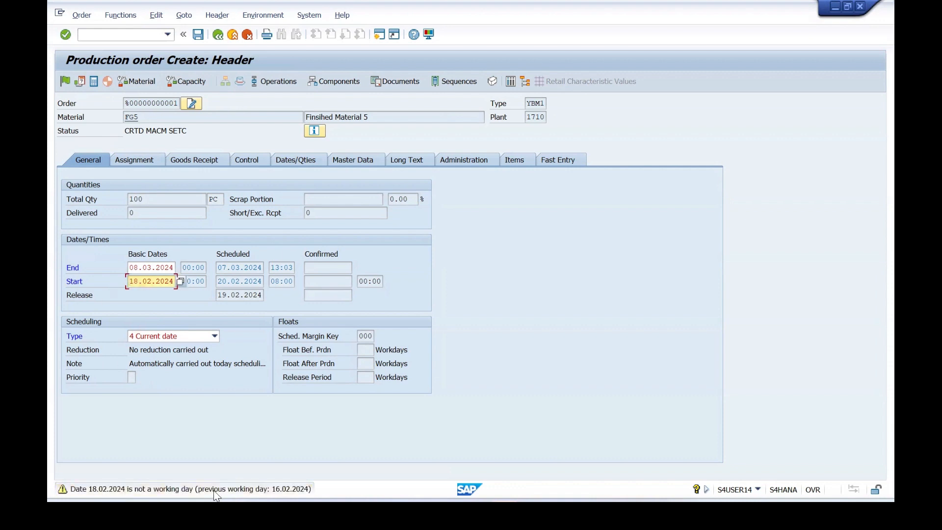
pyautogui.press('Return')
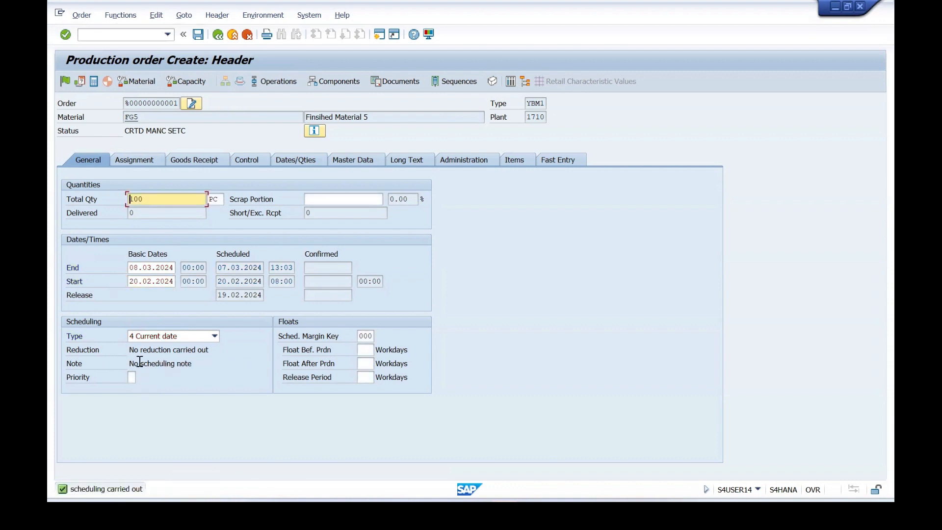
# Open the order's component overview, narrow the Component column, and check the requirement quantity of ROH7.
pyautogui.click(341, 83)
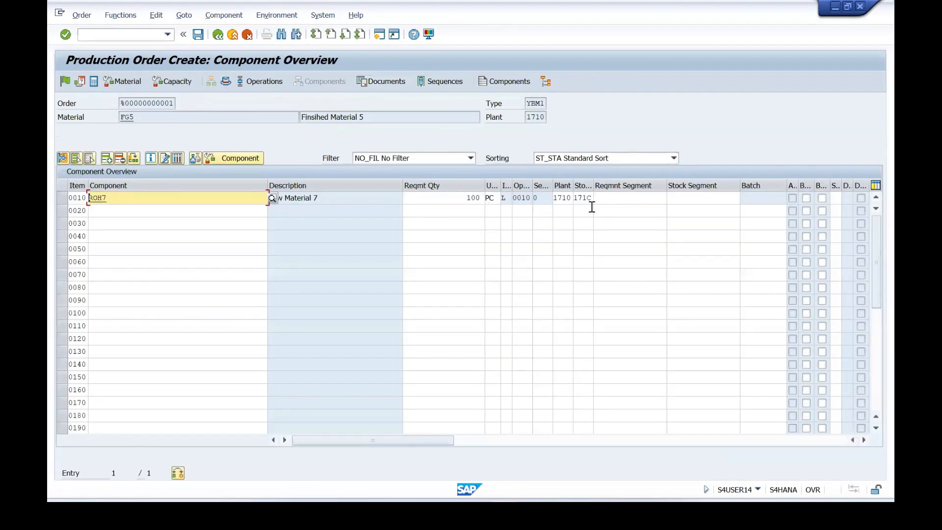
pyautogui.click(267, 184)
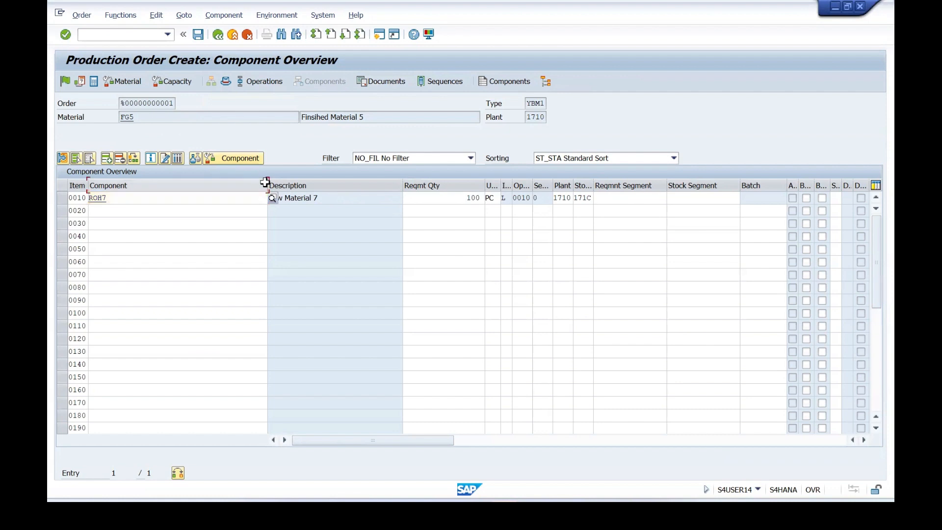
pyautogui.moveTo(266, 186); pyautogui.dragTo(157, 194)
pyautogui.click(128, 184)
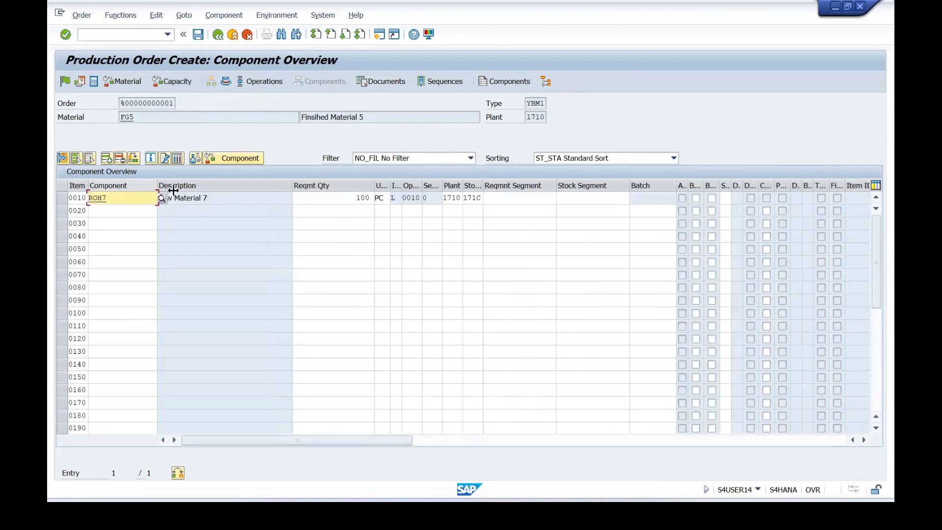
pyautogui.click(345, 200)
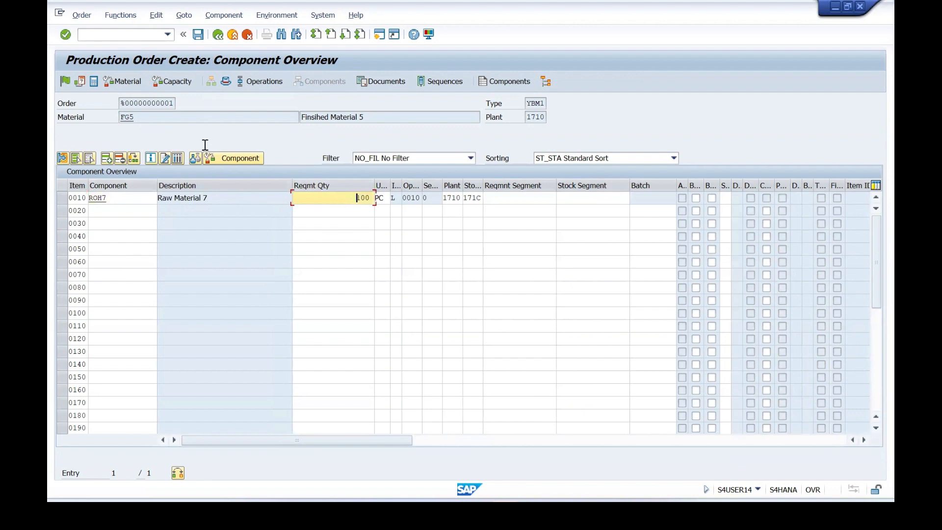
# Open the operation overview, check operation 0010 Assembling Machine, and return to the order header.
pyautogui.click(252, 82)
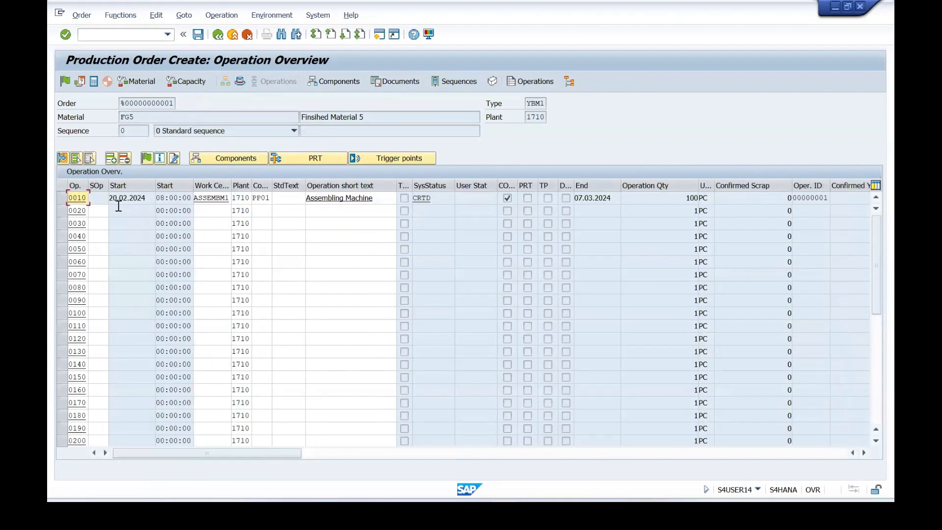
pyautogui.click(66, 201)
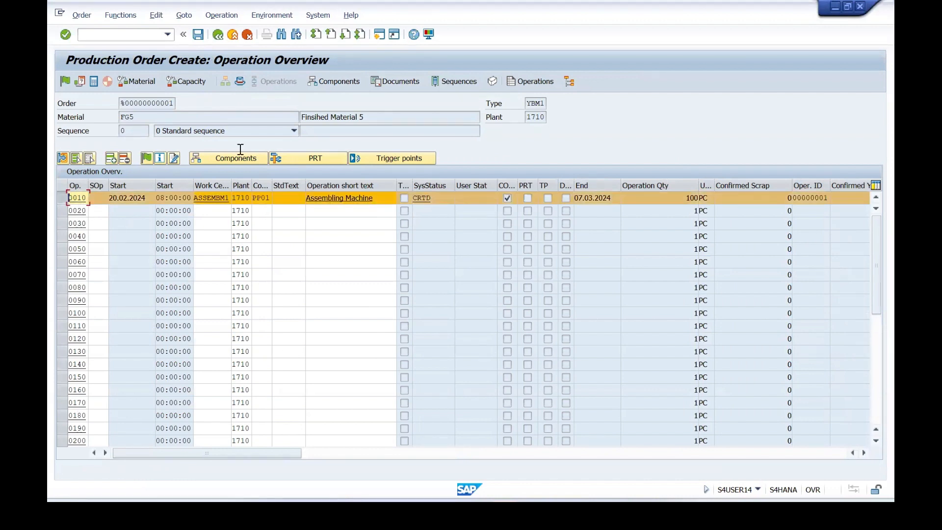
pyautogui.click(218, 33)
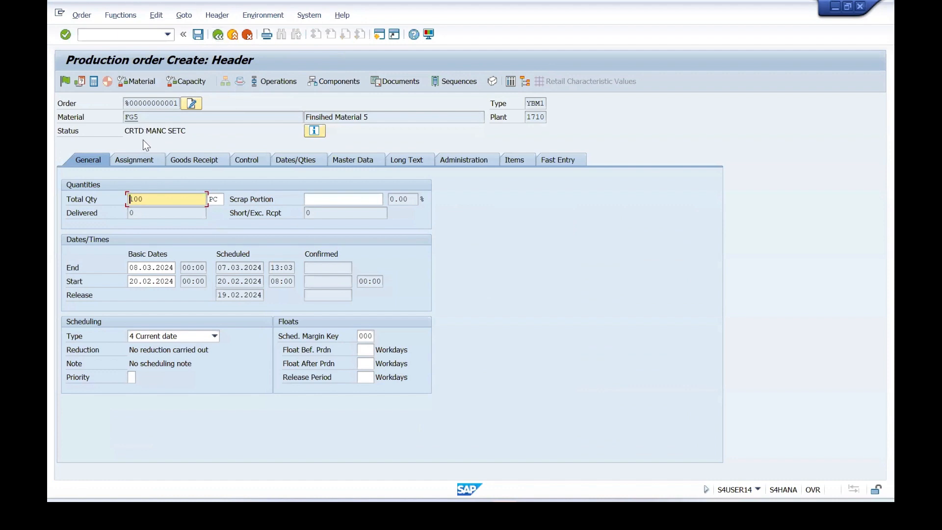
# Check the material and total quantity in the order header and save the FG5 production order.
pyautogui.moveTo(140, 117); pyautogui.dragTo(122, 119)
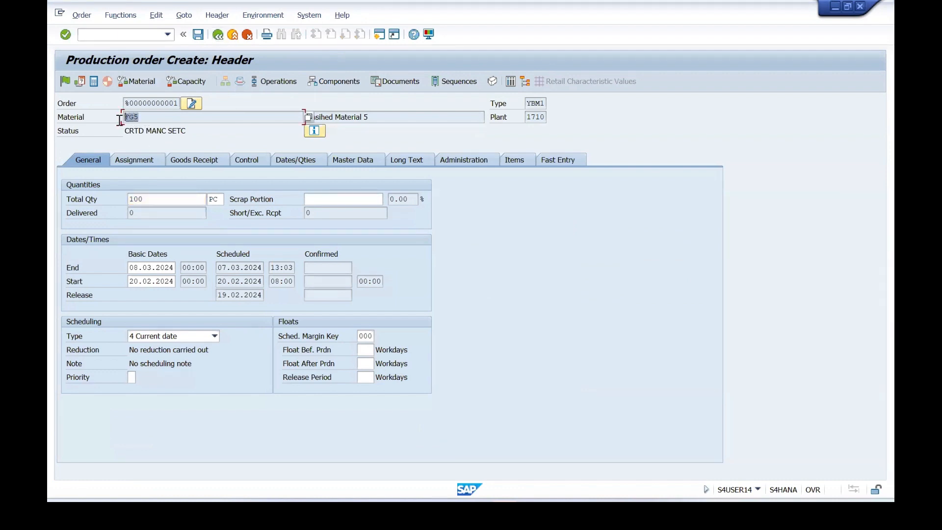
pyautogui.click(152, 202)
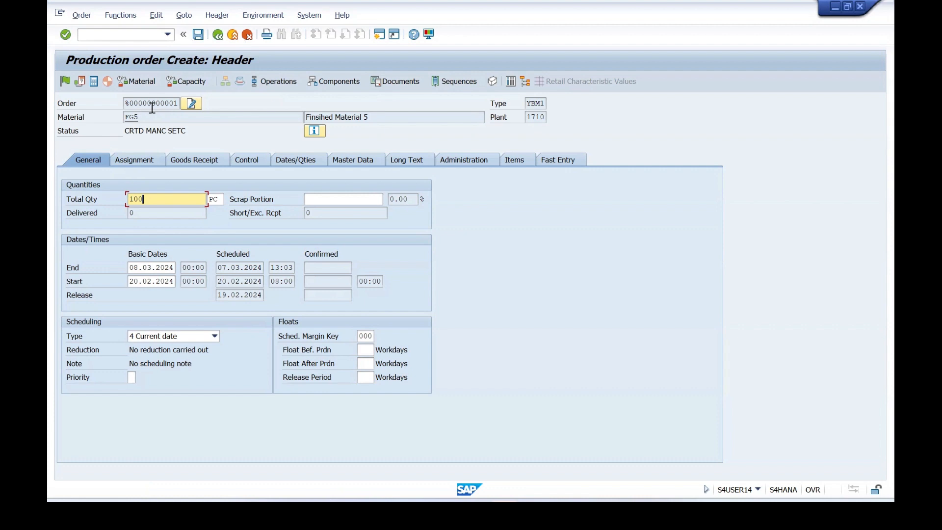
pyautogui.click(199, 36)
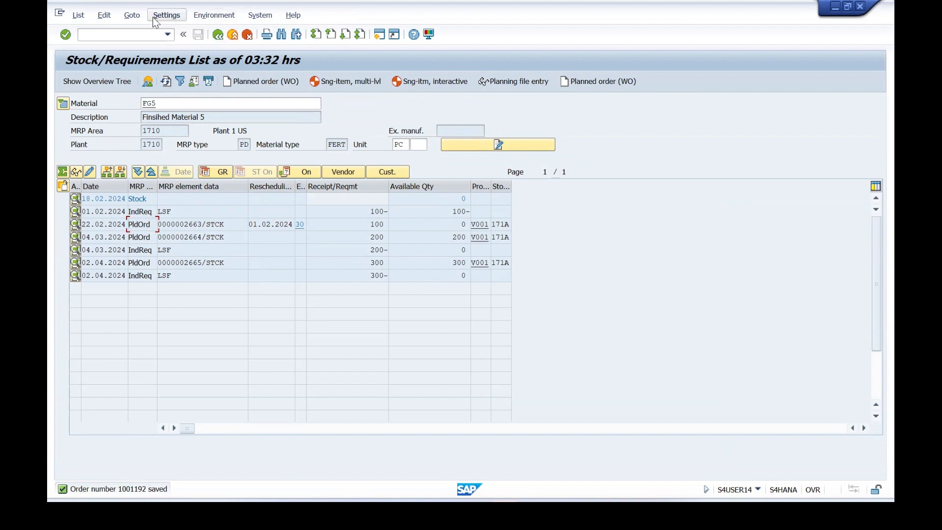
# Refresh the FG5 stock/requirements list and open the new production order in change mode.
pyautogui.click(166, 86)
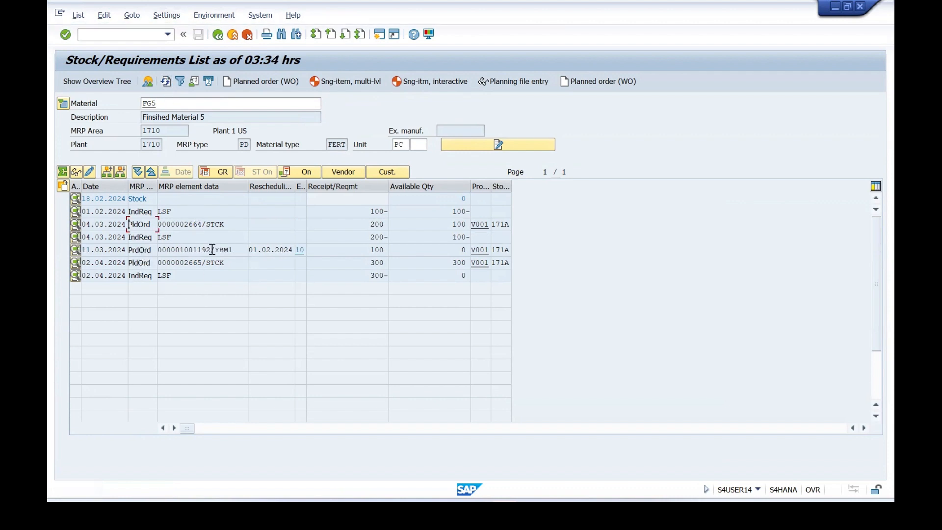
pyautogui.moveTo(212, 249); pyautogui.dragTo(158, 250)
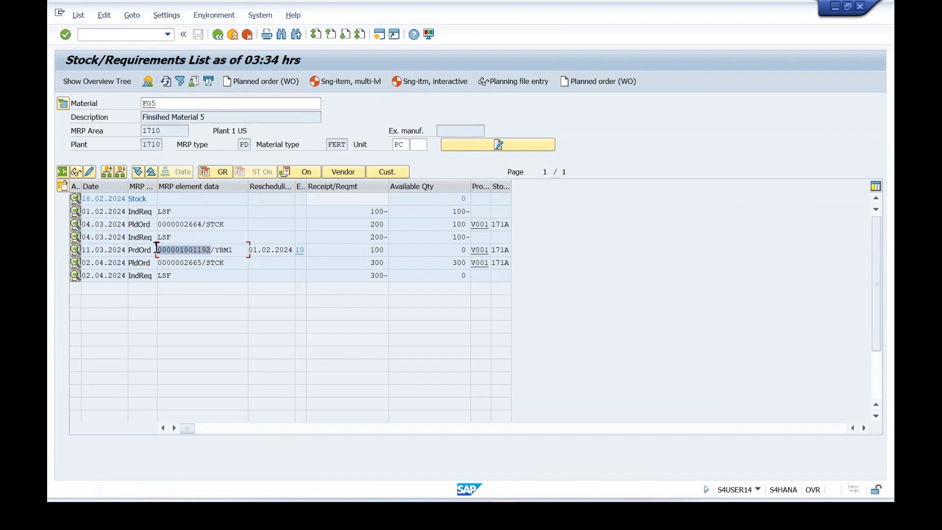
pyautogui.click(76, 253)
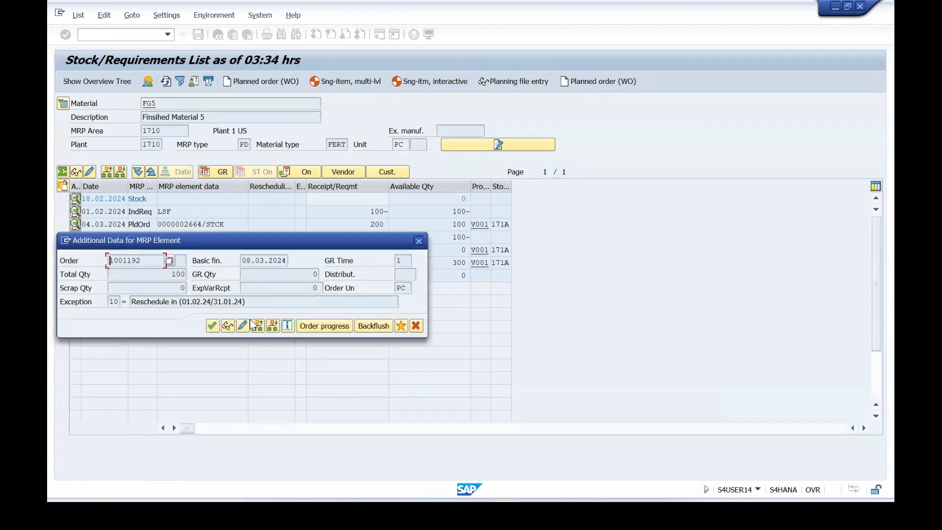
pyautogui.click(243, 326)
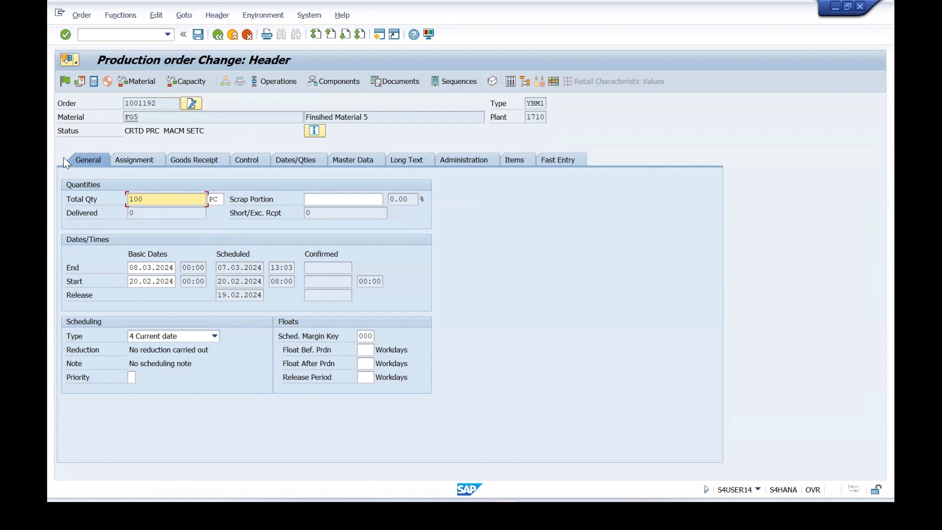
# Release the FG5 production order, check its system statuses, and save it.
pyautogui.click(65, 82)
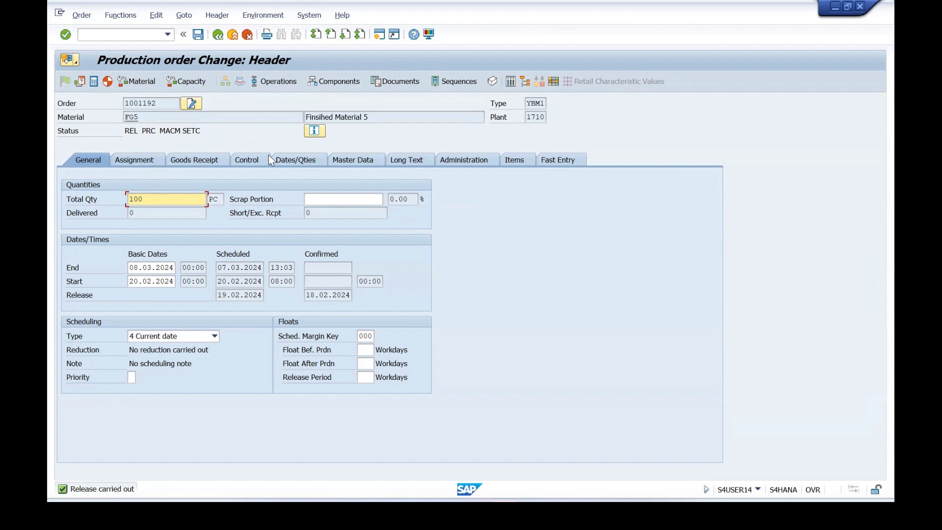
pyautogui.click(316, 131)
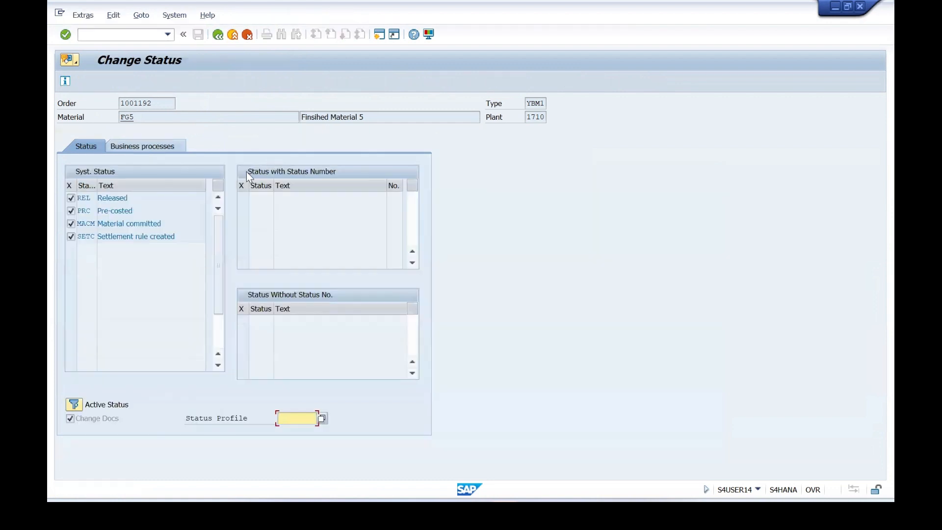
pyautogui.click(215, 38)
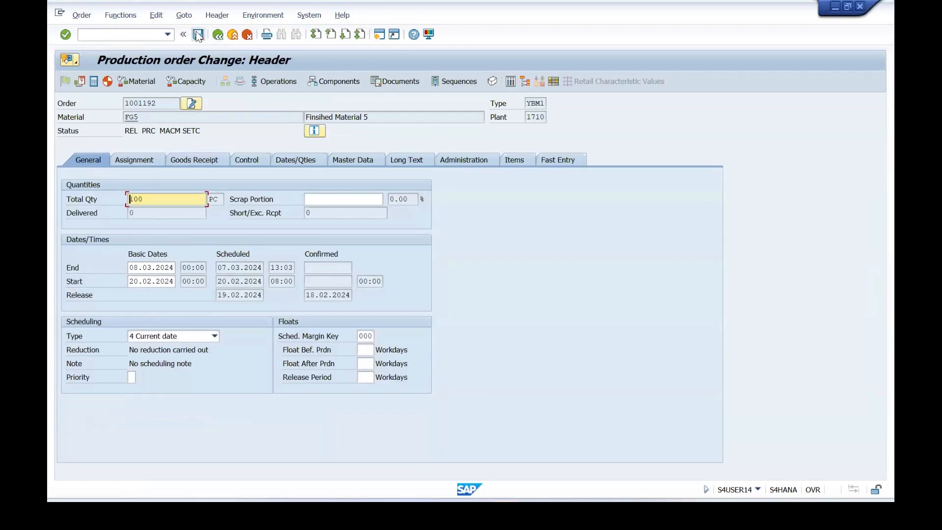
pyautogui.click(139, 132)
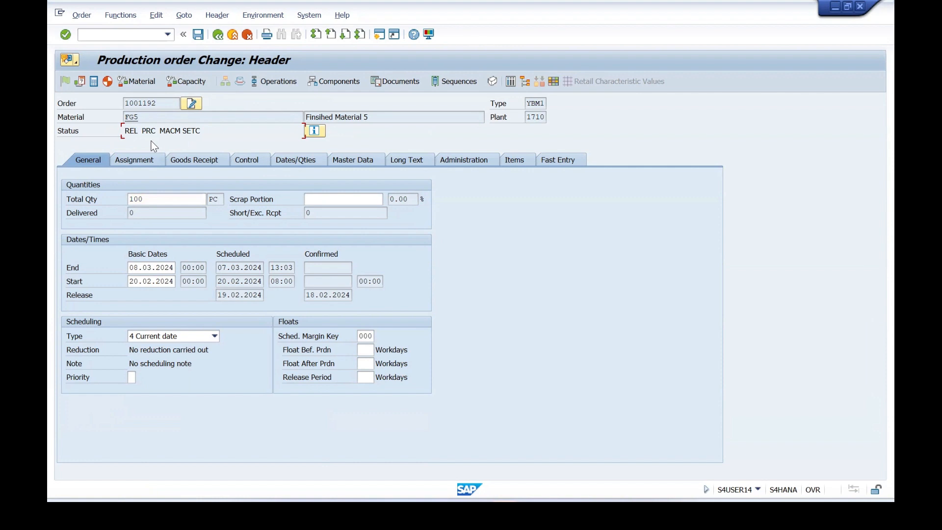
pyautogui.click(198, 35)
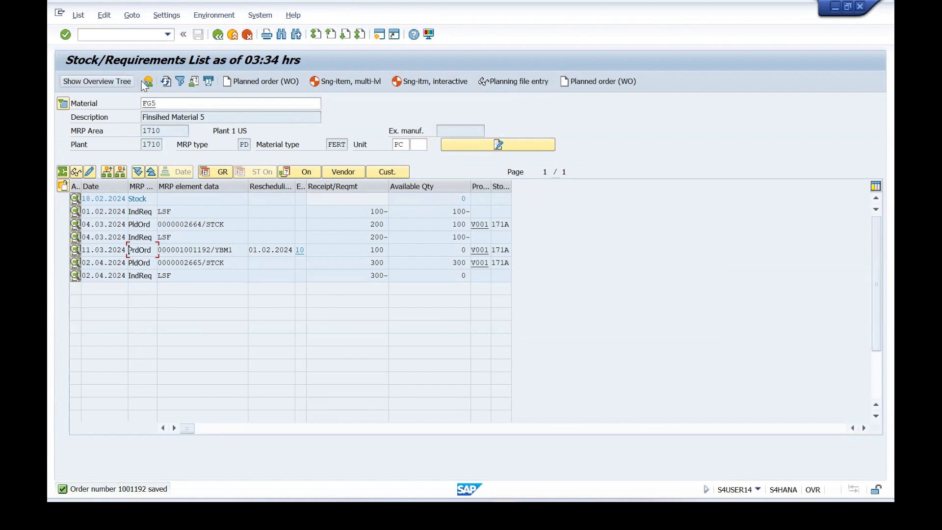
# Refresh the stock/requirements list, widen the MRP element data column, and examine the released production order's entry.
pyautogui.click(166, 81)
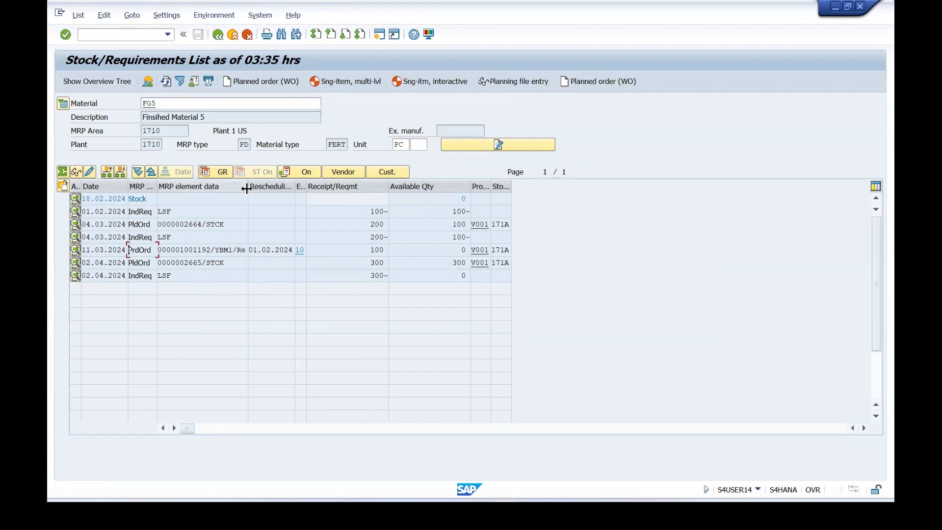
pyautogui.moveTo(248, 189); pyautogui.dragTo(258, 189)
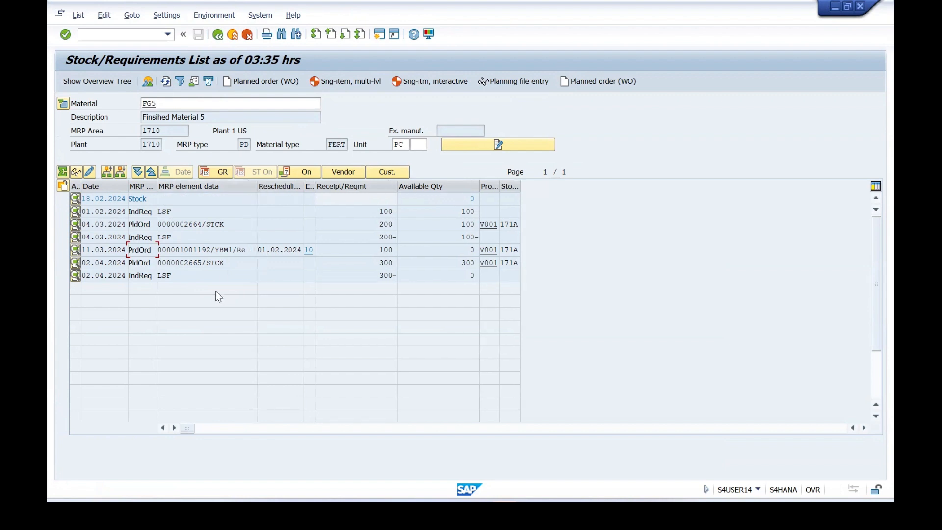
pyautogui.moveTo(251, 249); pyautogui.dragTo(238, 250)
pyautogui.click(236, 249)
pyautogui.doubleClick(196, 250)
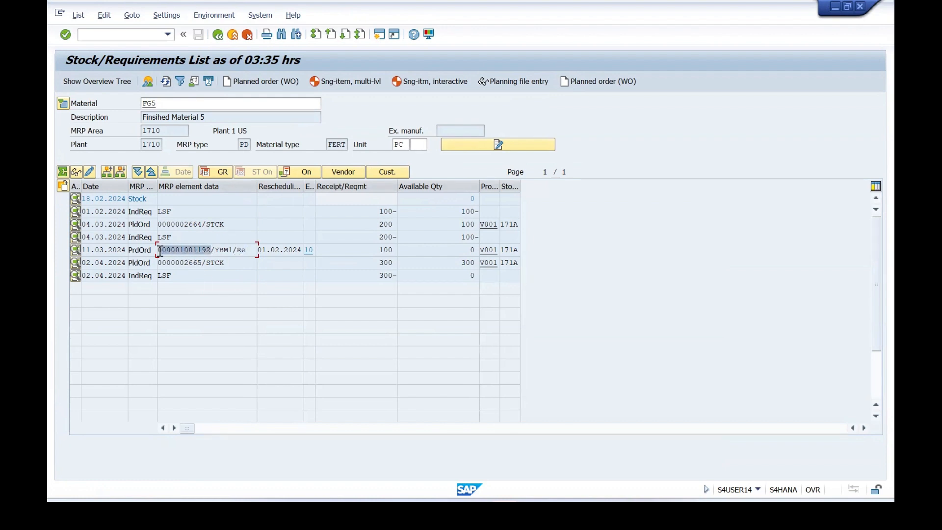
pyautogui.click(159, 250)
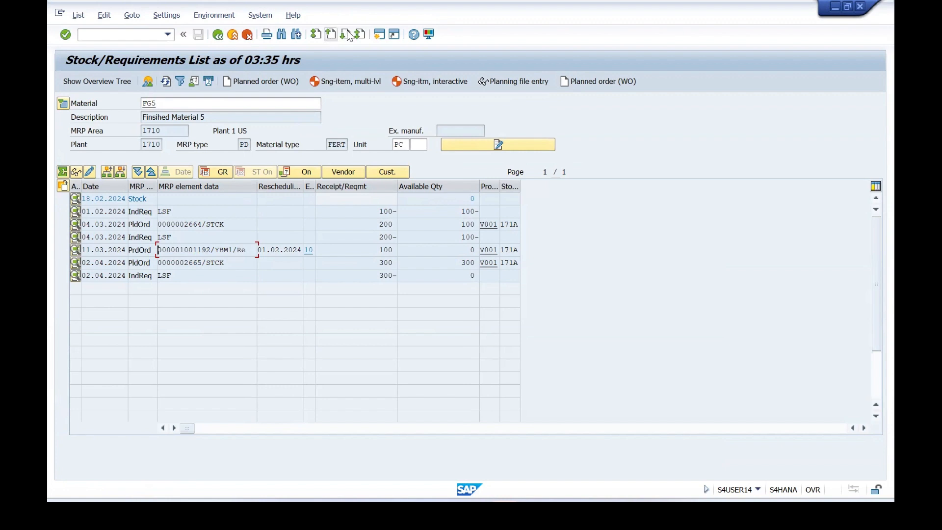
# Open a new SAP session and look up the goods issue transaction code in the Discrete Manufacturing Cycle document in Word.
pyautogui.click(379, 33)
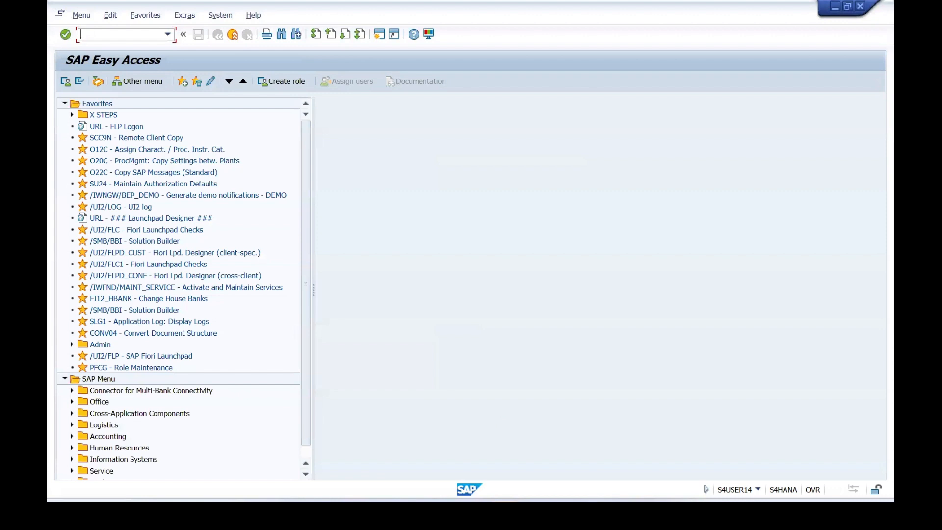
pyautogui.moveTo(593, 512)
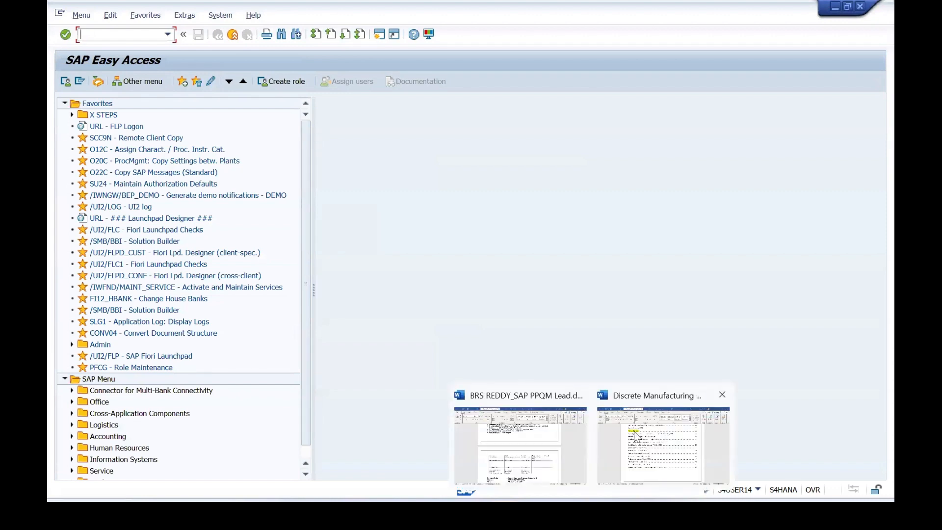
pyautogui.click(634, 435)
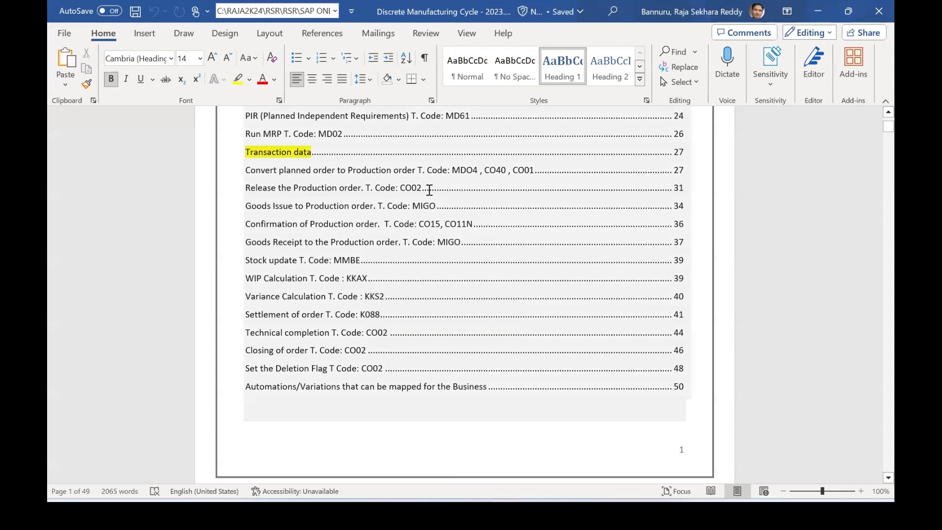
pyautogui.click(424, 206)
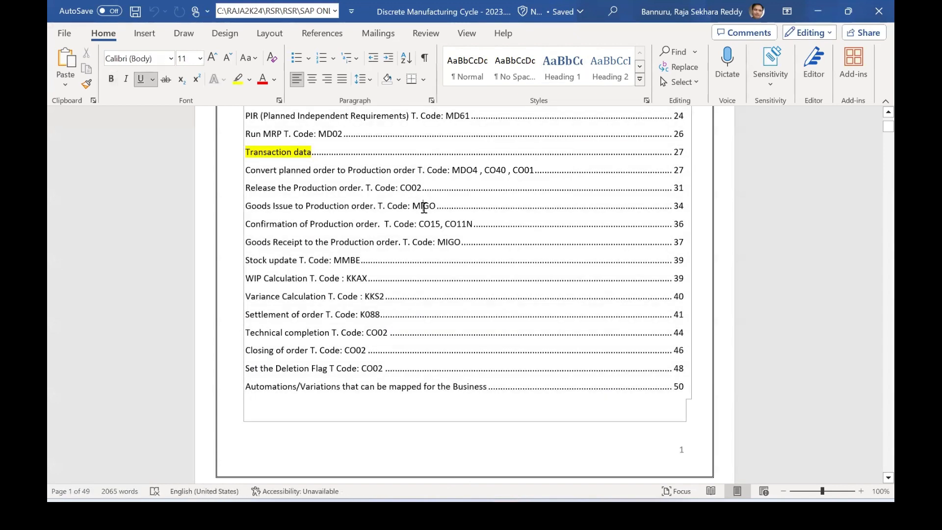
# Switch back to the new SAP session, start transaction MIGO, and set the action to A07 Goods Issue.
pyautogui.hotkey('alt', 'Tab')
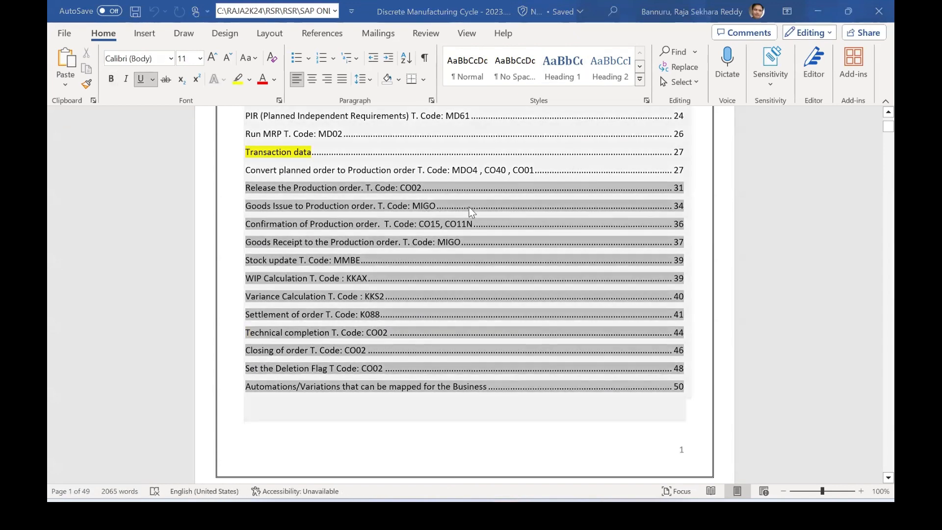
pyautogui.write('MIGO')
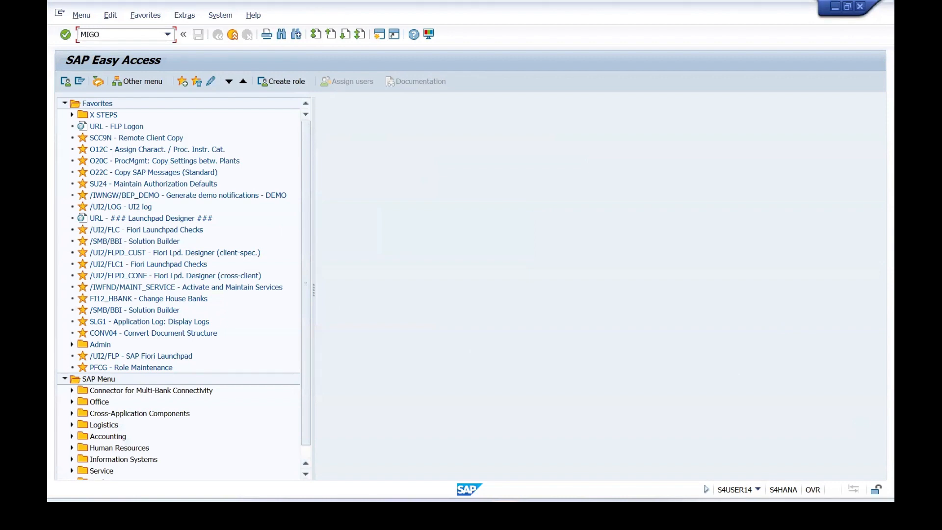
pyautogui.press('Return')
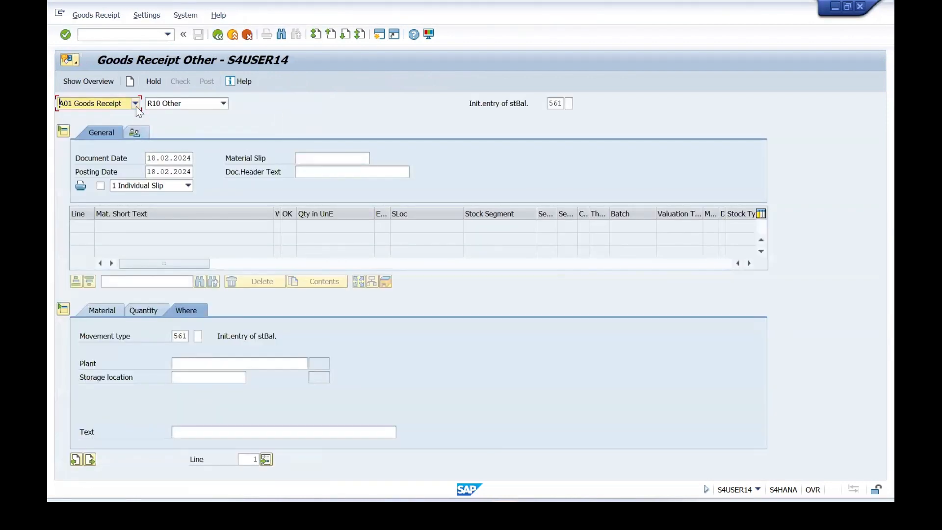
pyautogui.click(135, 103)
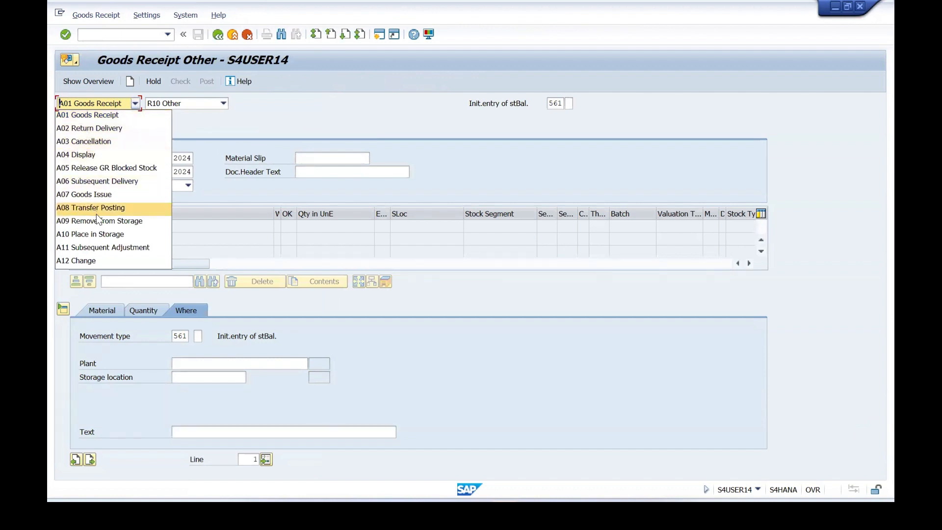
pyautogui.click(87, 192)
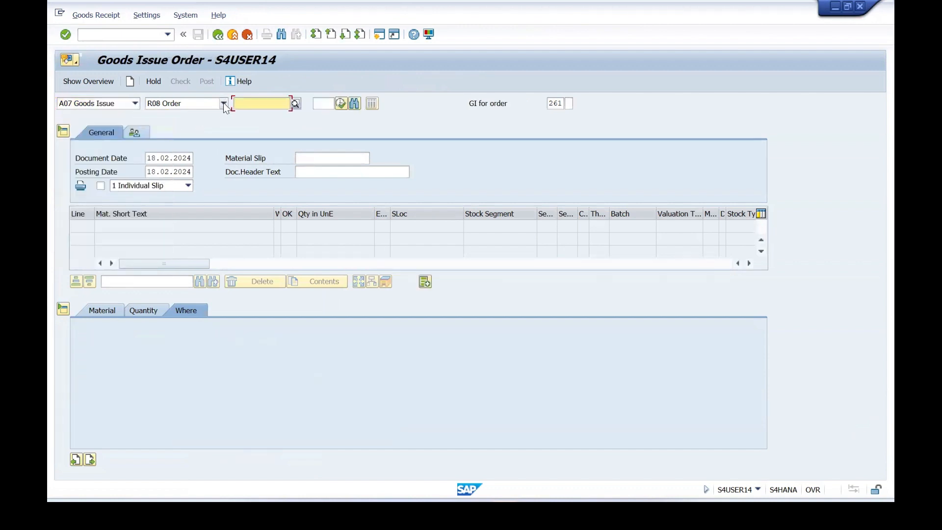
# Copy the production order number from the FG5 stock/requirements list and load that order into the goods issue.
pyautogui.hotkey('alt', 'Tab')
pyautogui.hotkey('alt', 'Tab')
pyautogui.hotkey('alt', 'Tab')
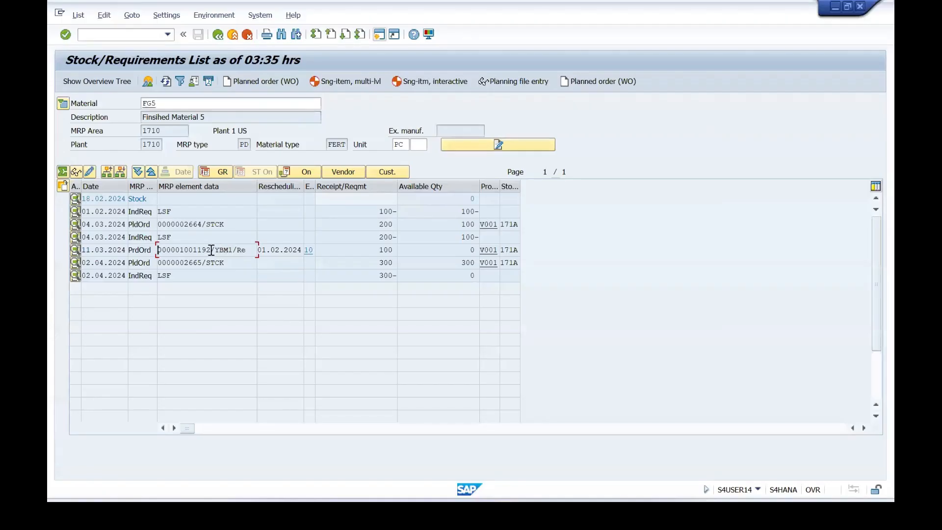
pyautogui.moveTo(210, 250); pyautogui.dragTo(156, 247)
pyautogui.hotkey('ctrl', 'c')
pyautogui.hotkey('alt', 'Tab')
pyautogui.hotkey('alt', 'Tab')
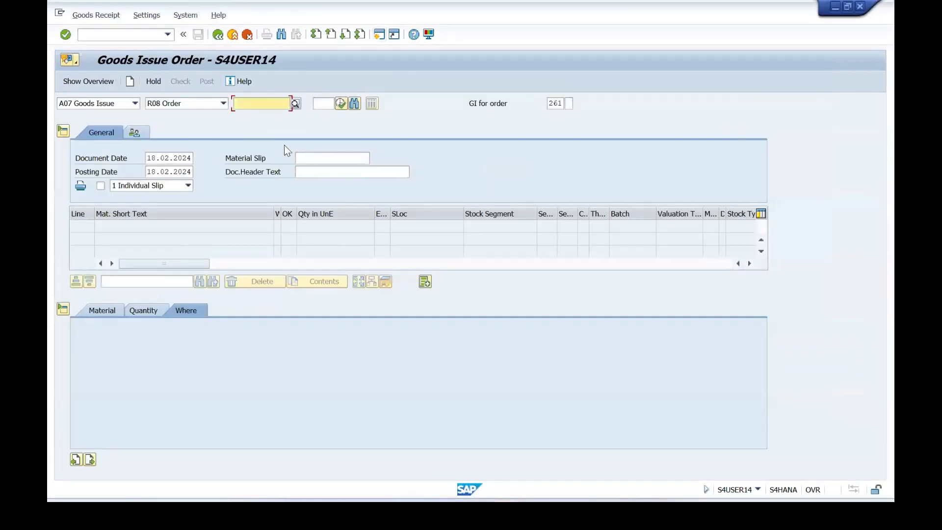
pyautogui.hotkey('ctrl', 'v')
pyautogui.press('Return')
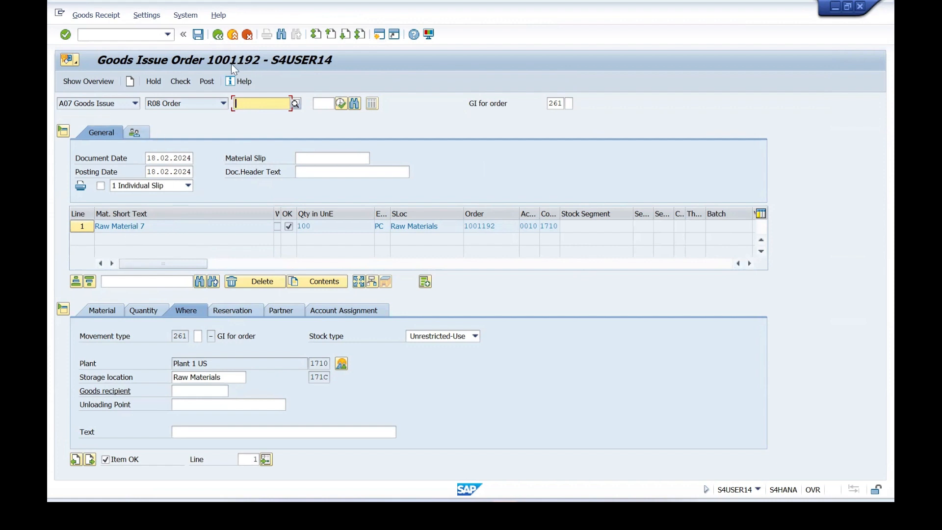
# Check the ROH7 item's material, quantity, and storage location details, and post the goods issue.
pyautogui.click(105, 310)
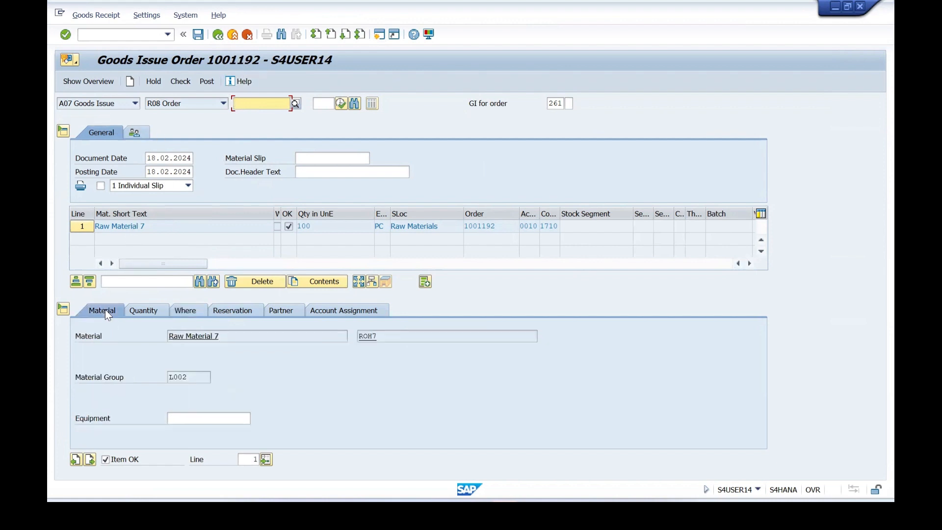
pyautogui.moveTo(399, 335); pyautogui.dragTo(346, 335)
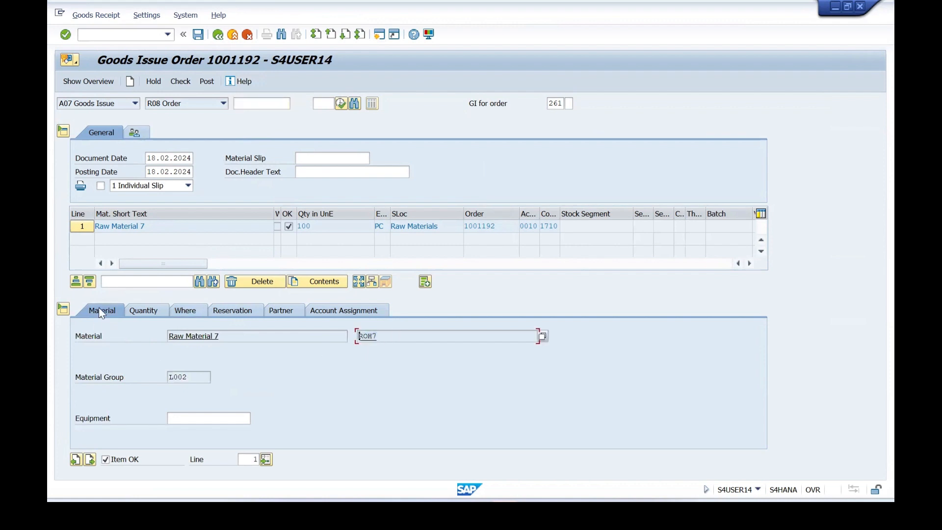
pyautogui.click(134, 311)
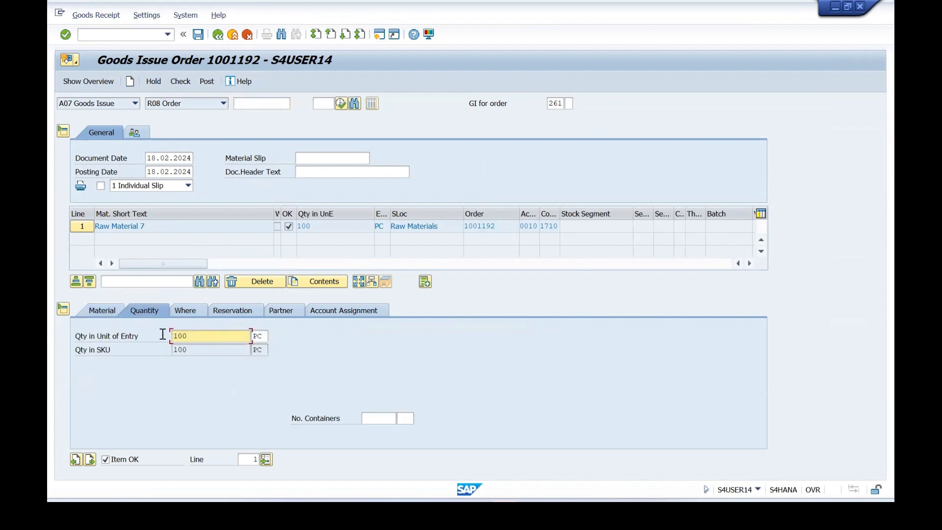
pyautogui.click(187, 311)
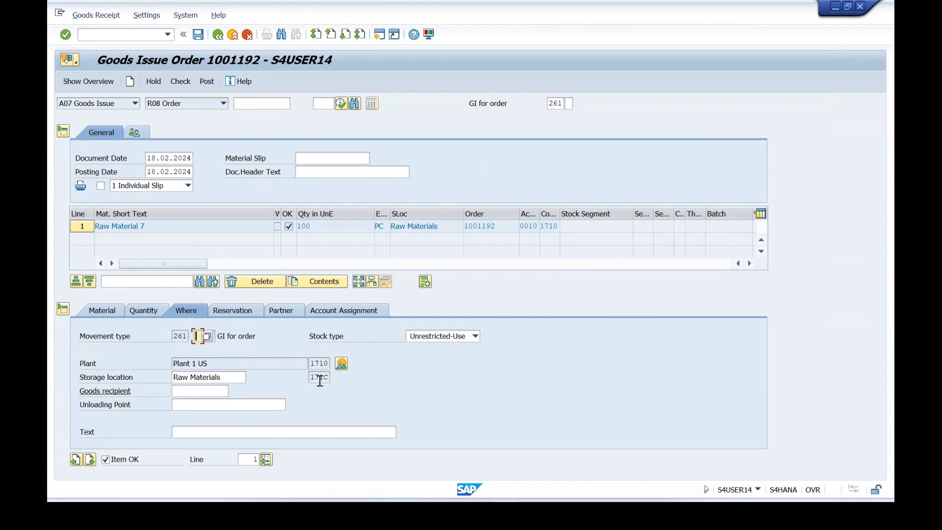
pyautogui.click(174, 87)
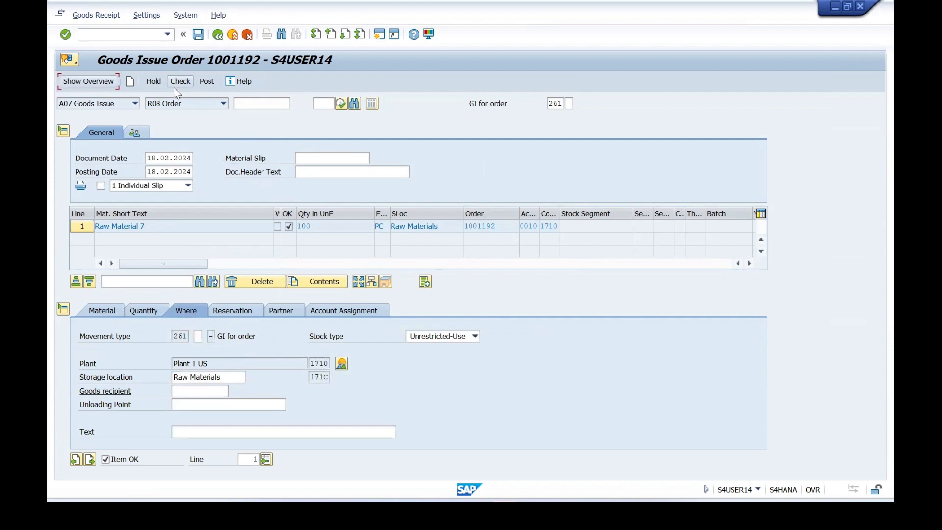
pyautogui.click(203, 83)
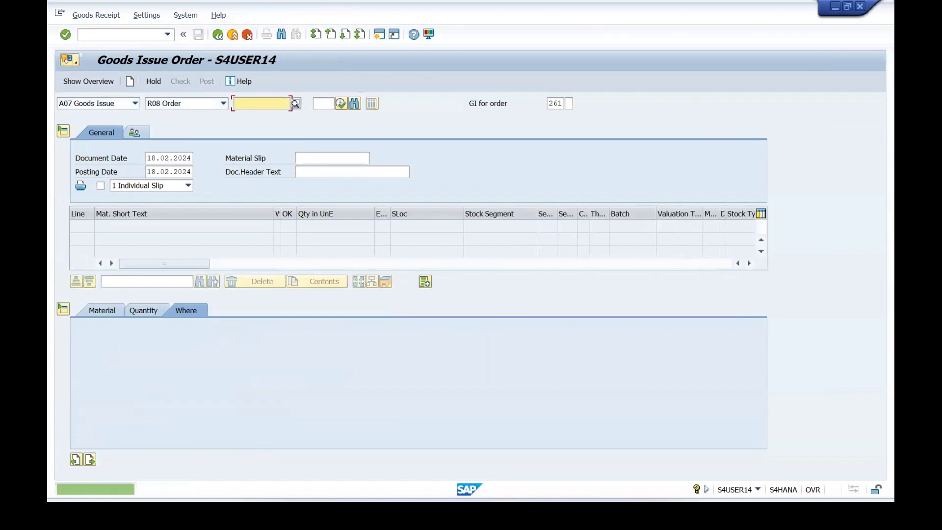
# Display the FG5 production order with transaction CO03 and check its system statuses for the goods movement.
pyautogui.click(113, 35)
pyautogui.write('/N CO03')
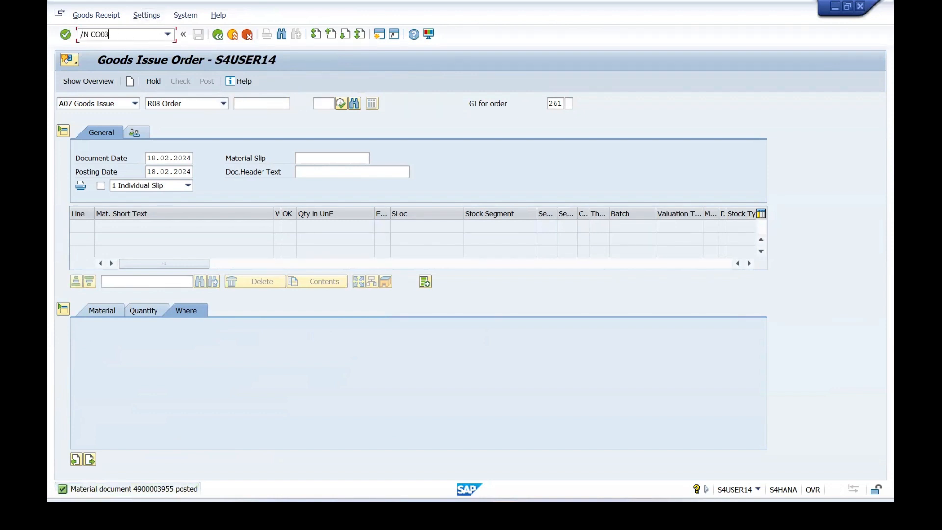
pyautogui.press('Return')
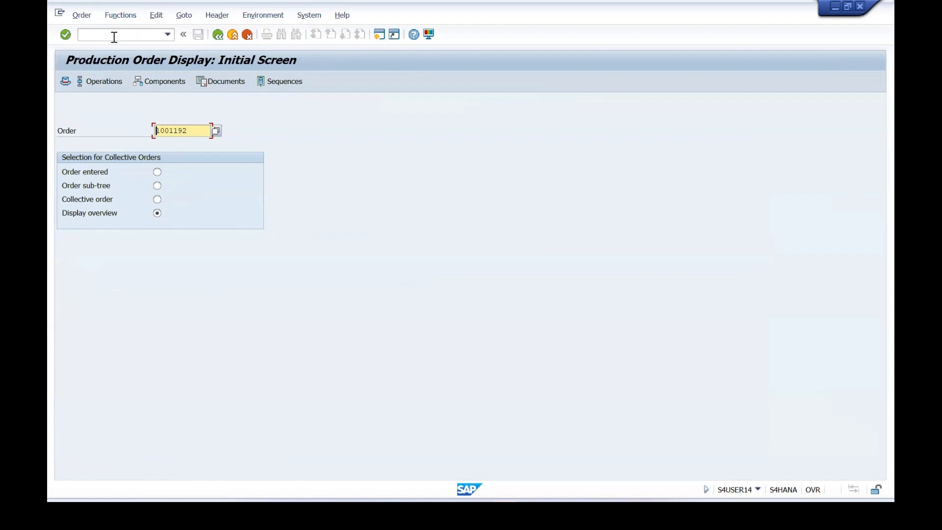
pyautogui.press('Return')
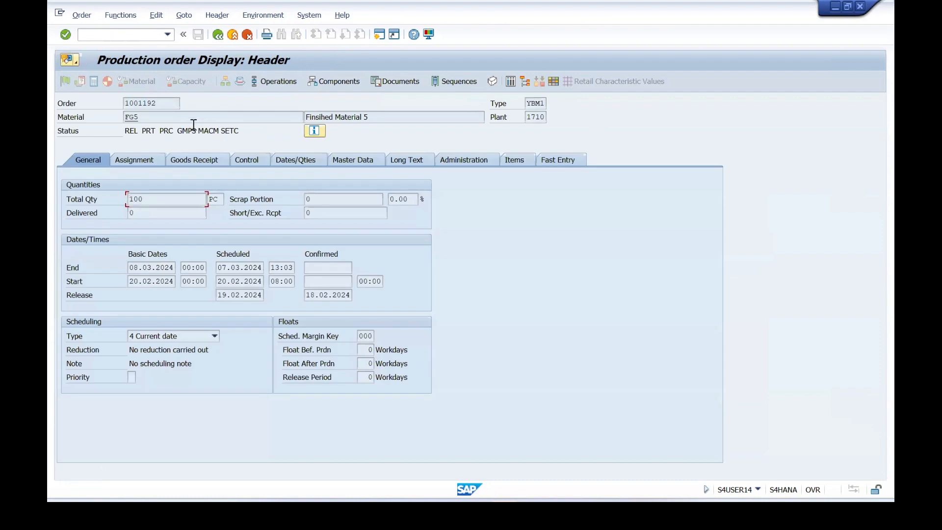
pyautogui.click(314, 132)
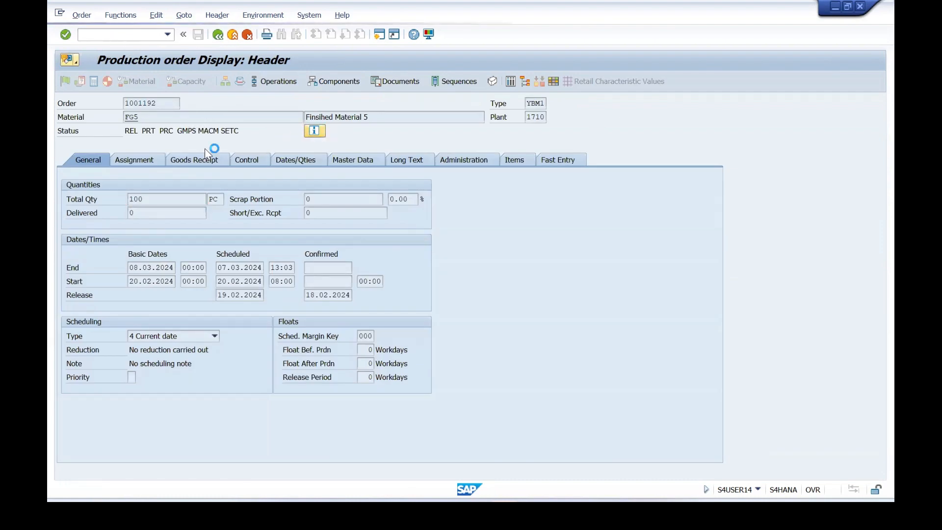
pyautogui.moveTo(181, 236); pyautogui.dragTo(96, 237)
pyautogui.click(96, 237)
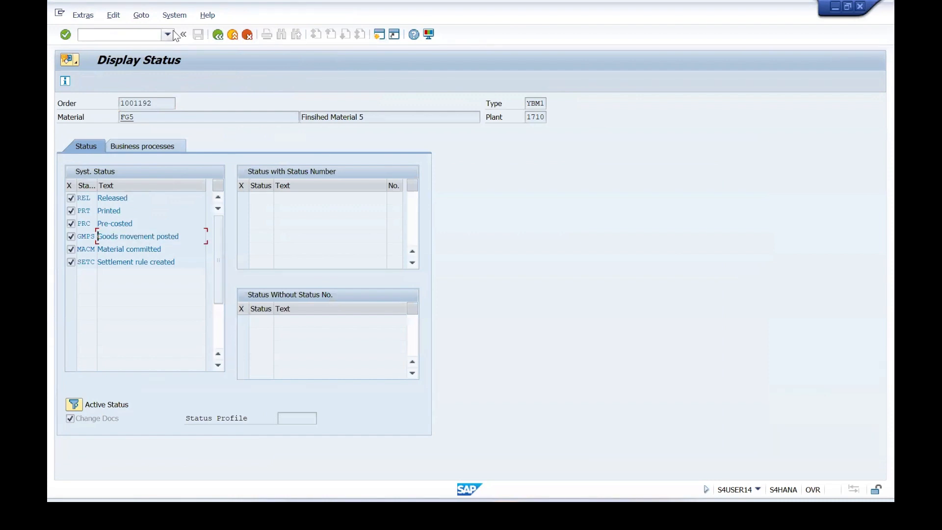
# Leave the status display and review the production order's documented goods movements, checking the ROH7 movement type, and return to the order header.
pyautogui.click(222, 38)
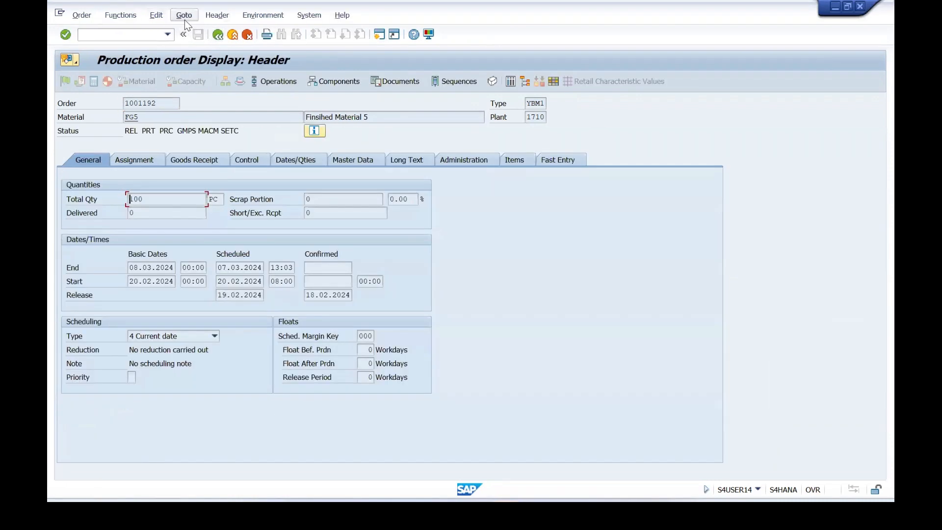
pyautogui.click(184, 17)
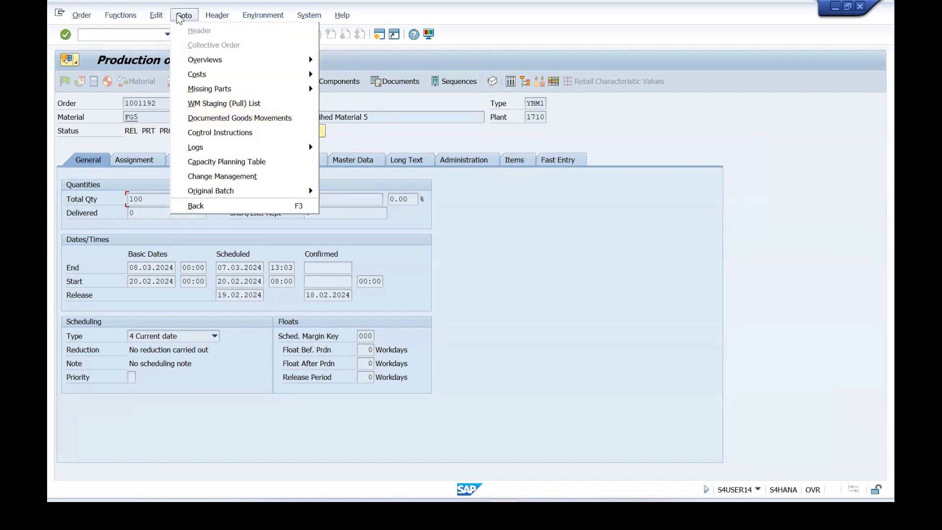
pyautogui.click(203, 117)
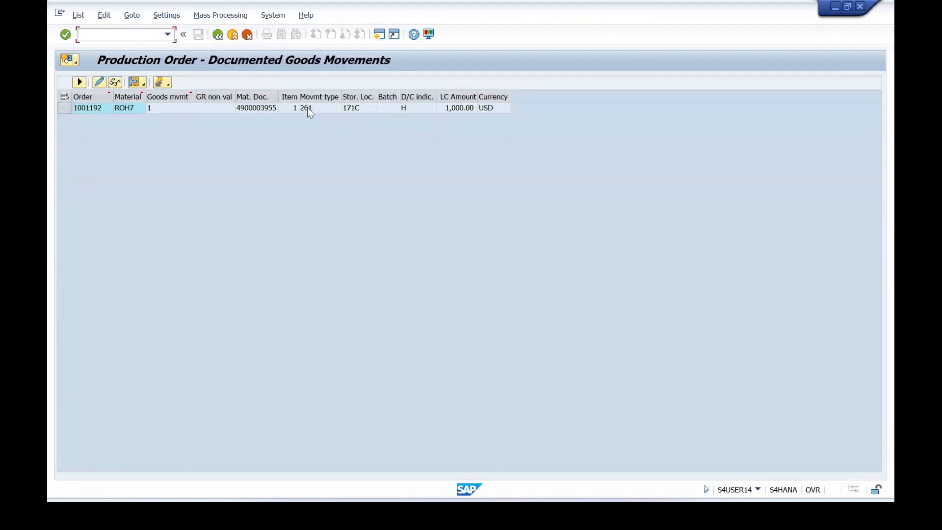
pyautogui.click(308, 108)
pyautogui.click(218, 35)
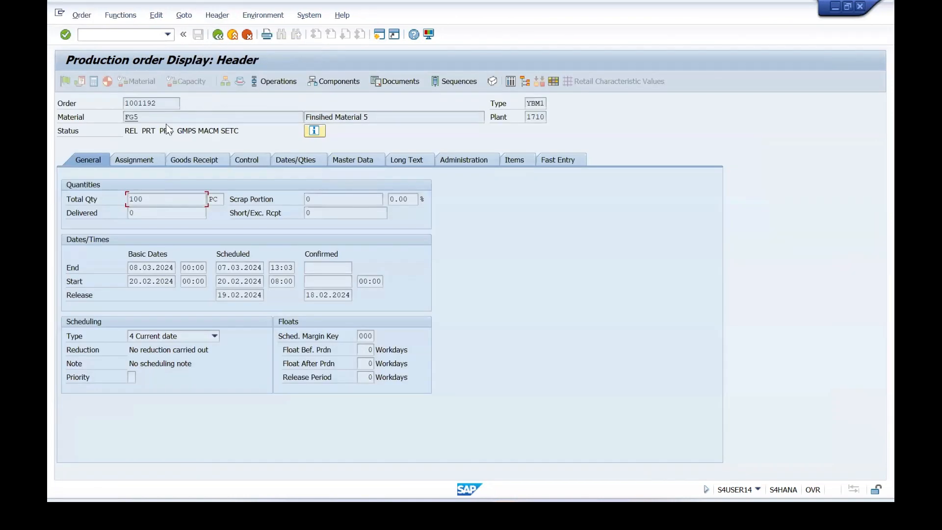
# Load the FG5 production order in transaction CO15 and set it to final confirmation with open reservations cleared.
pyautogui.click(164, 104)
pyautogui.write('/N CO15')
pyautogui.press('Return')
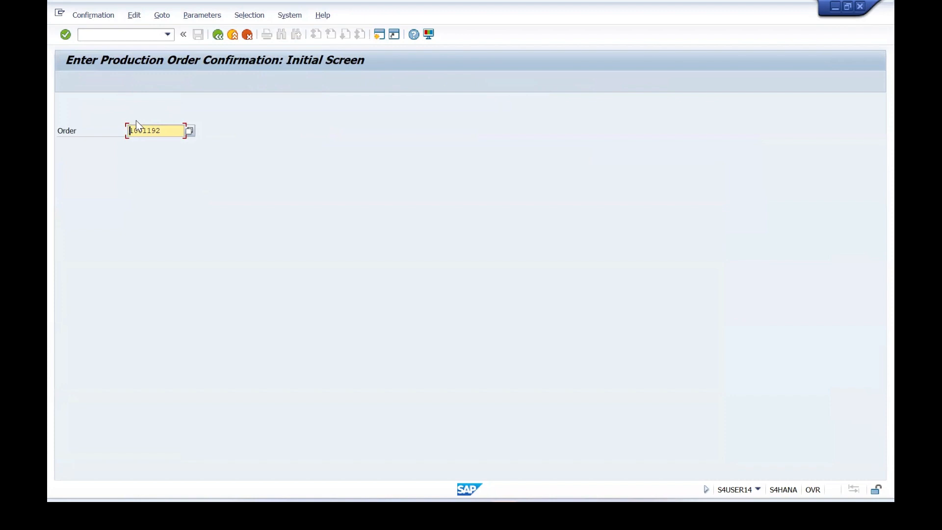
pyautogui.click(65, 36)
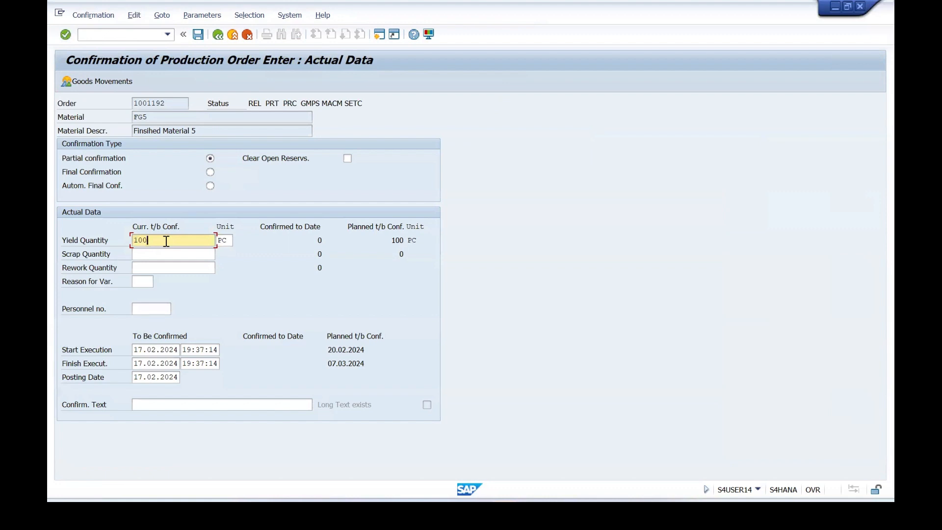
pyautogui.click(211, 172)
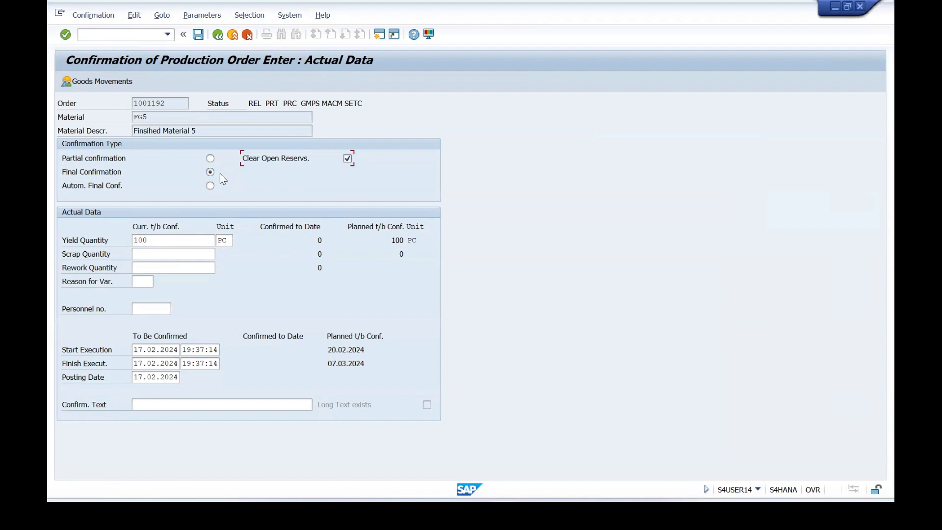
# Check the confirmation's goods movements, accepting the date warnings, and try to save the final confirmation.
pyautogui.click(80, 81)
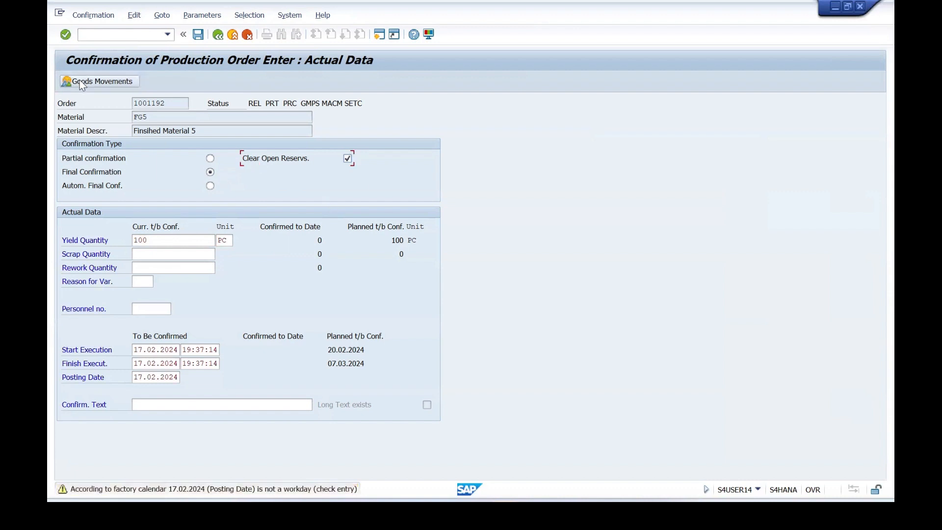
pyautogui.press('Return')
pyautogui.click(80, 81)
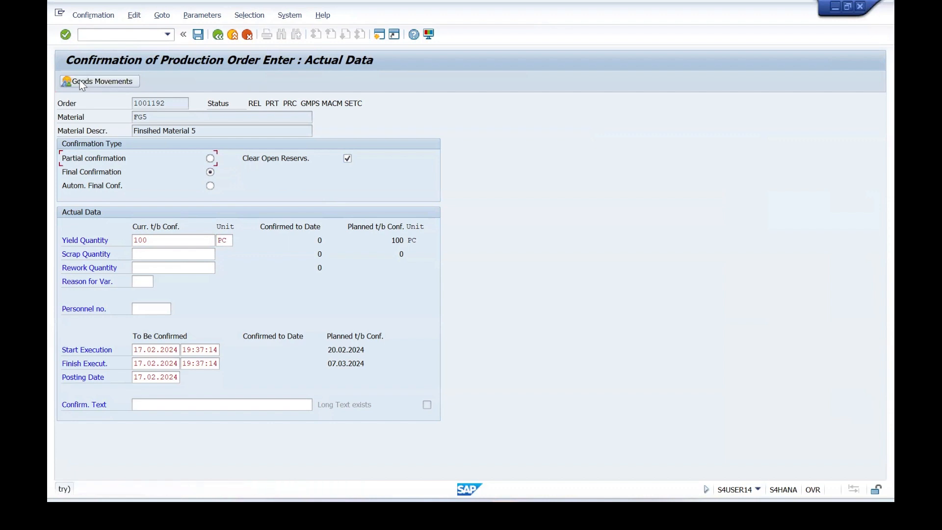
pyautogui.press('Return')
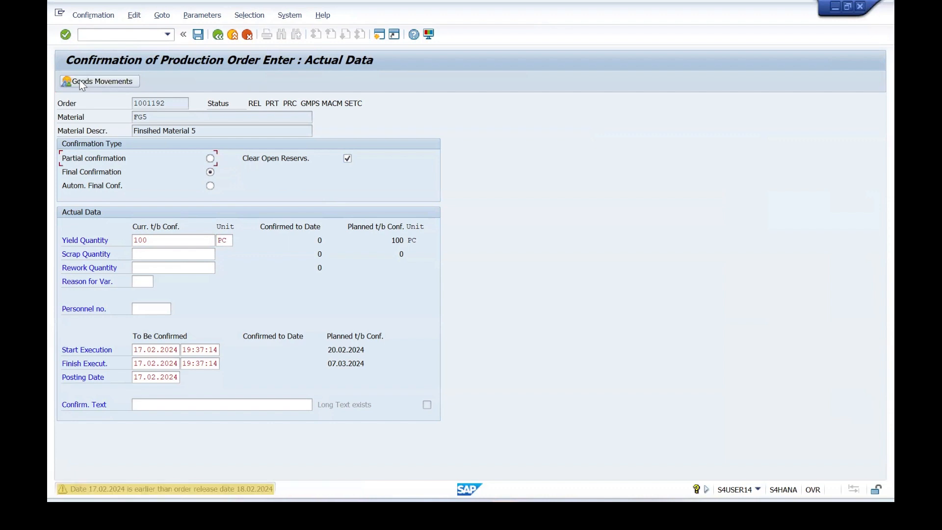
pyautogui.press('Return')
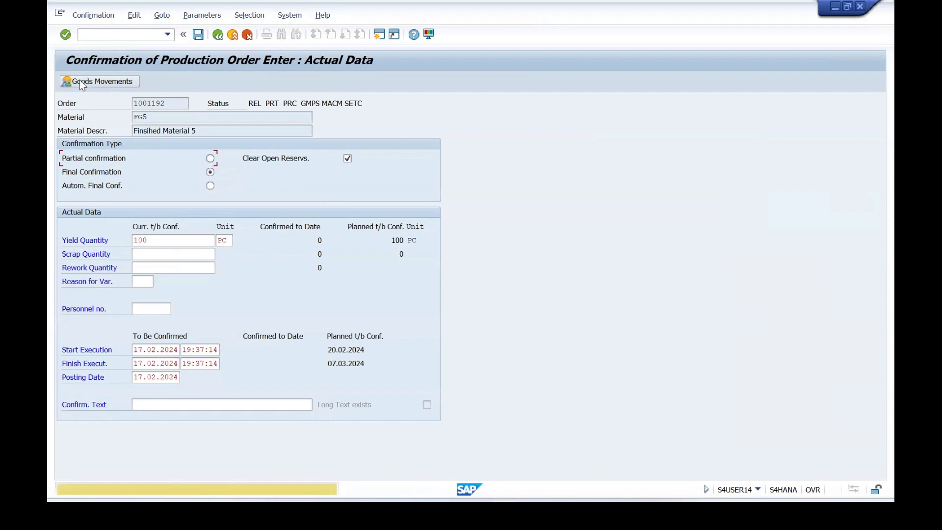
pyautogui.press('Return')
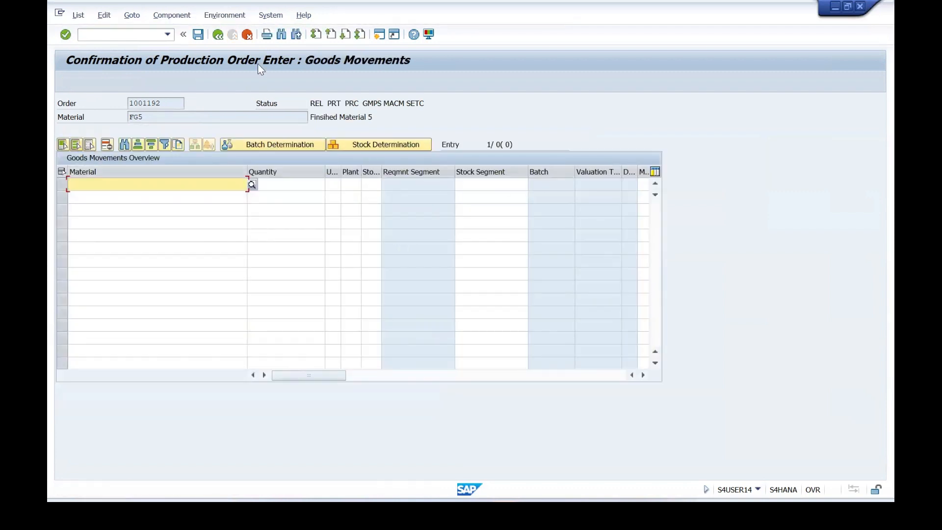
pyautogui.click(218, 35)
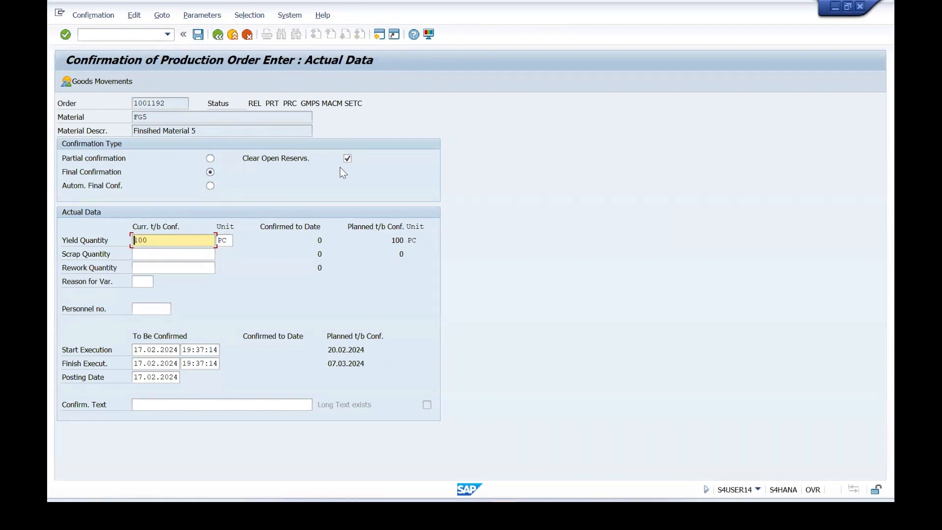
pyautogui.click(198, 36)
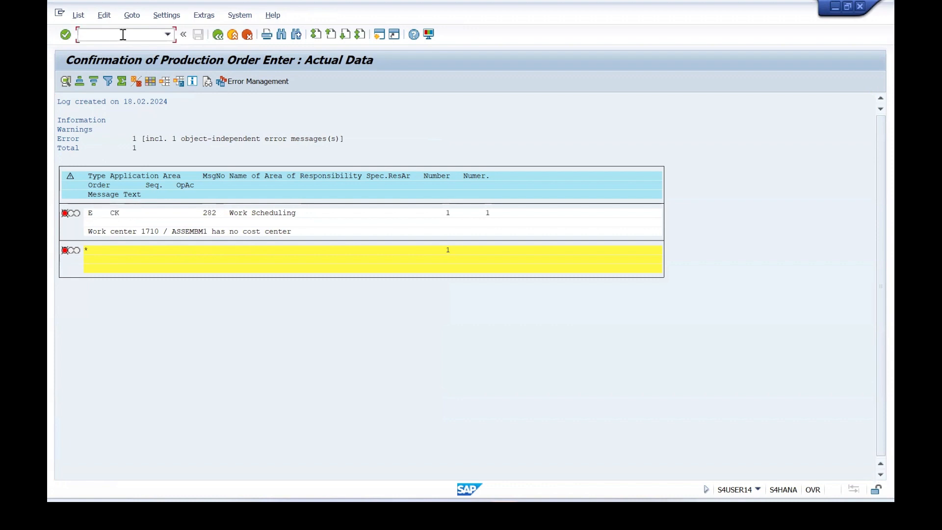
# Open work center ASSEMBM1 in plant 1710 with transaction CR02 and examine its cost center assignment.
pyautogui.write('/N CR02')
pyautogui.press('Return')
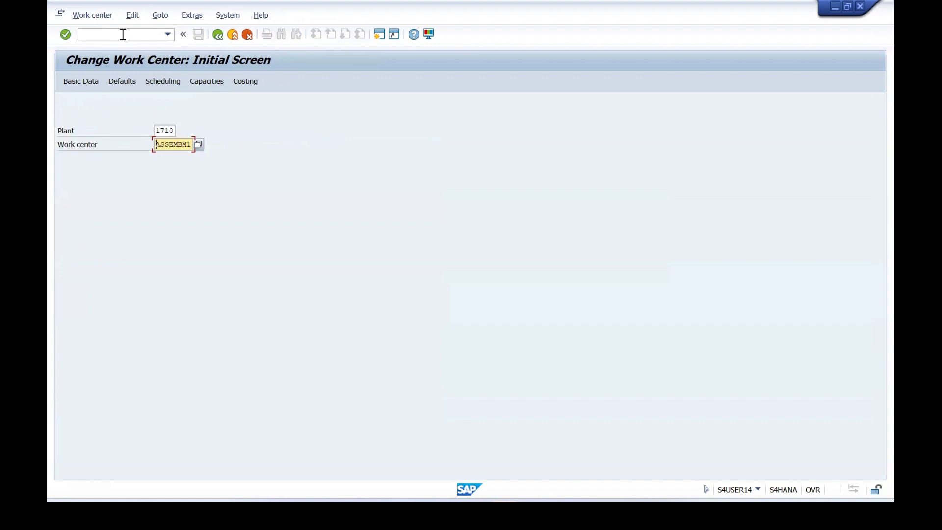
pyautogui.press('Return')
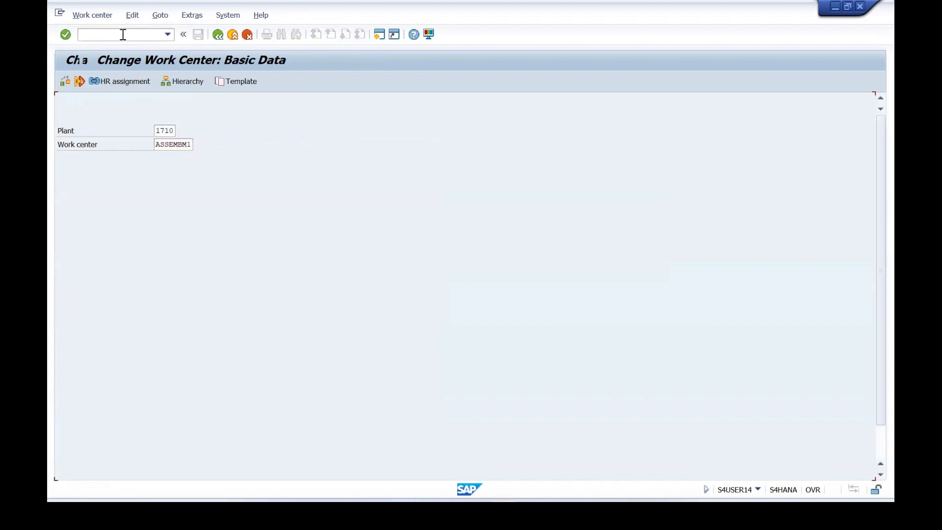
pyautogui.click(314, 148)
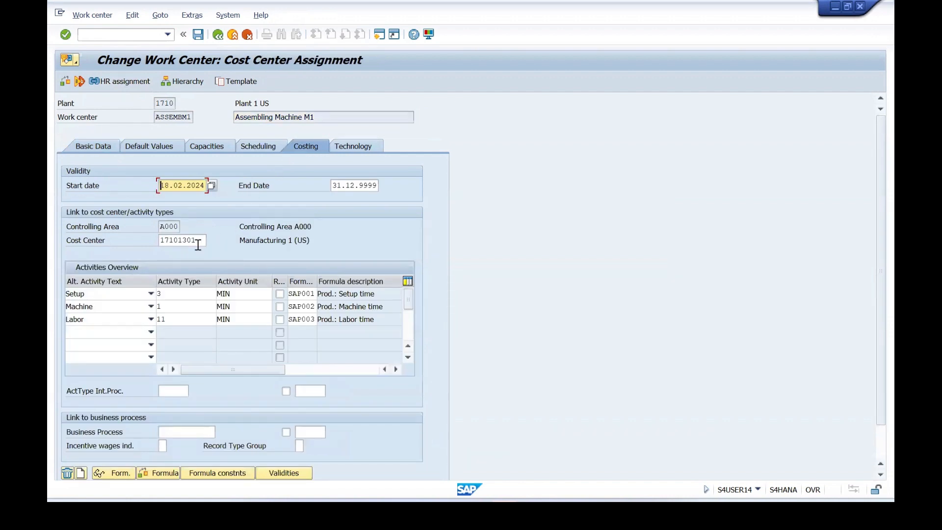
pyautogui.click(196, 243)
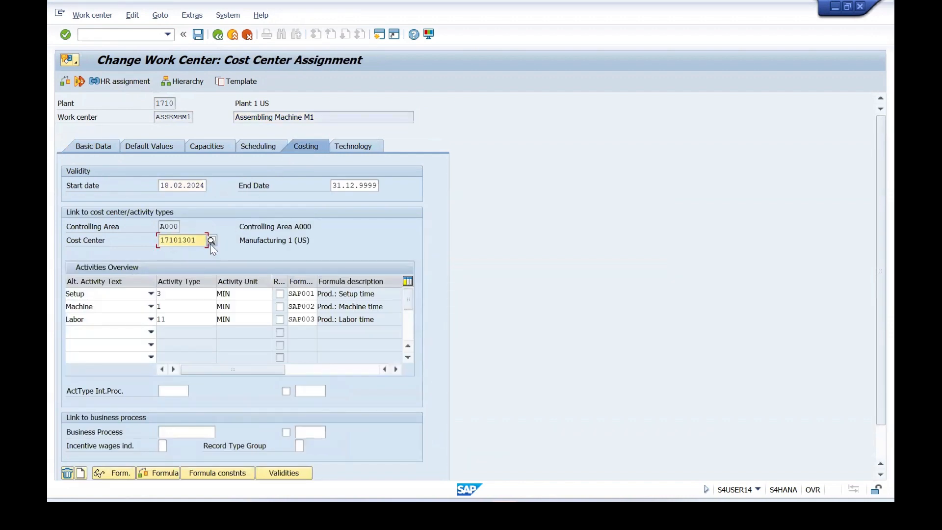
# Try to change the cost center of work center ASSEMBM1 to 17101302.
pyautogui.click(211, 240)
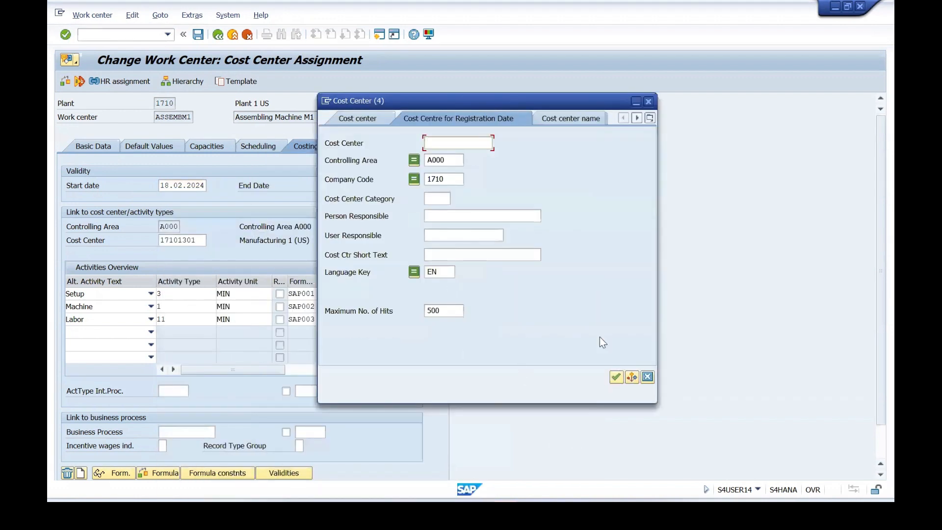
pyautogui.click(616, 376)
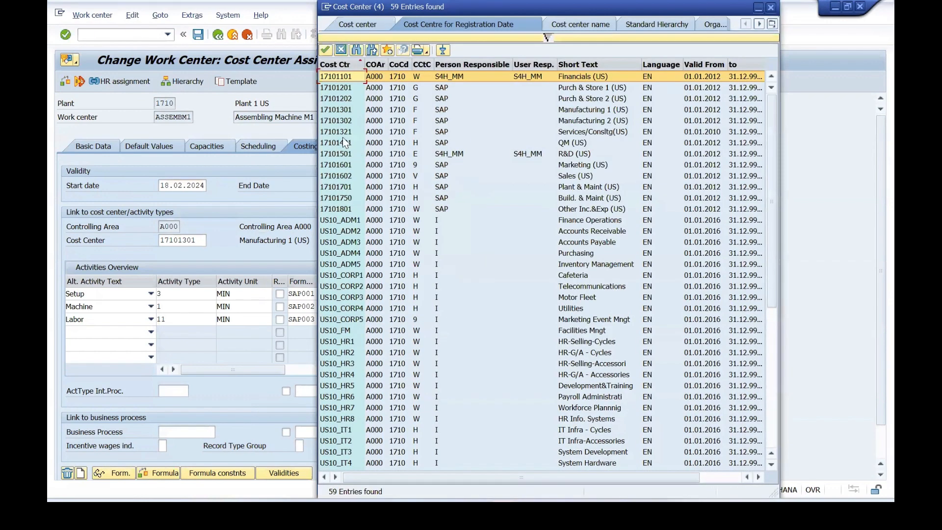
pyautogui.click(337, 113)
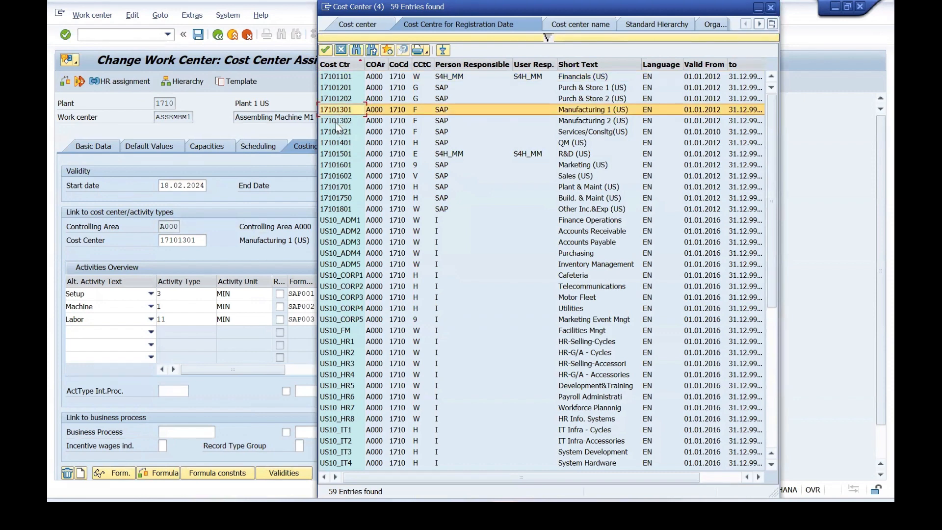
pyautogui.click(338, 122)
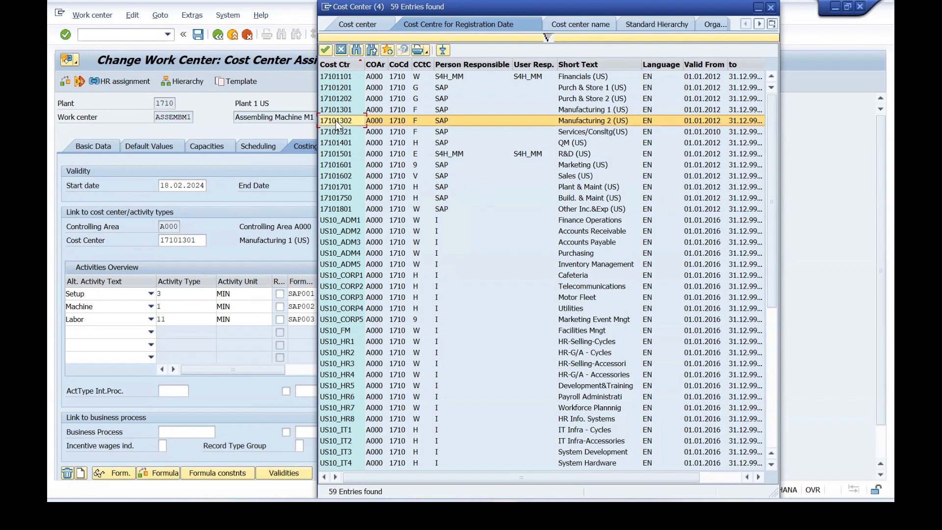
pyautogui.doubleClick(338, 121)
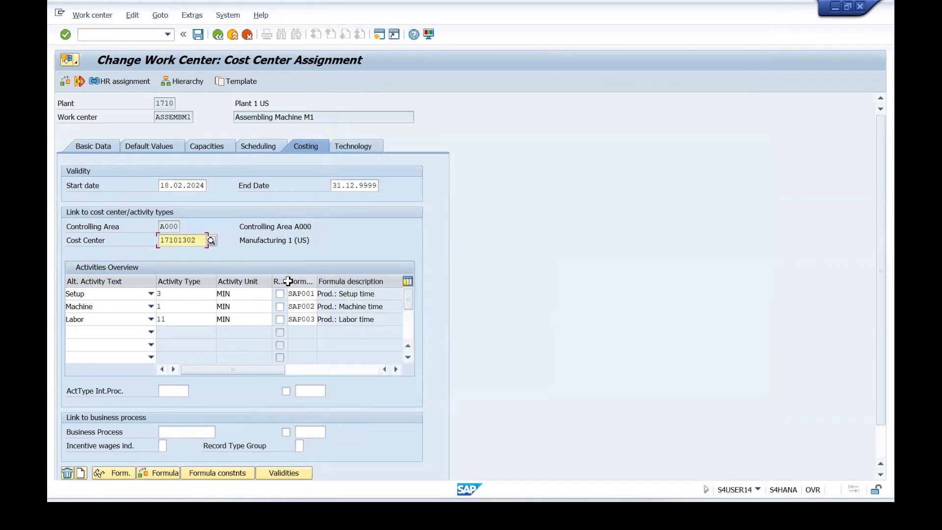
pyautogui.press('Return')
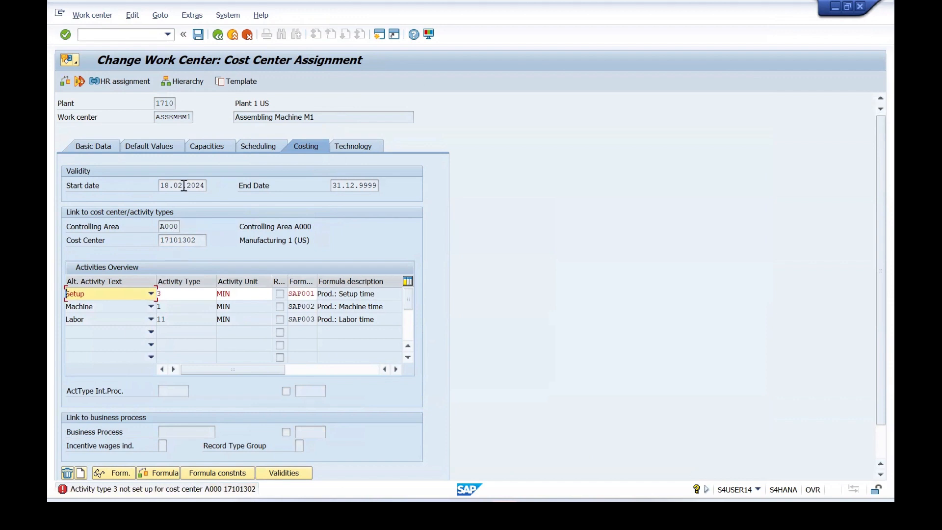
pyautogui.press('Return')
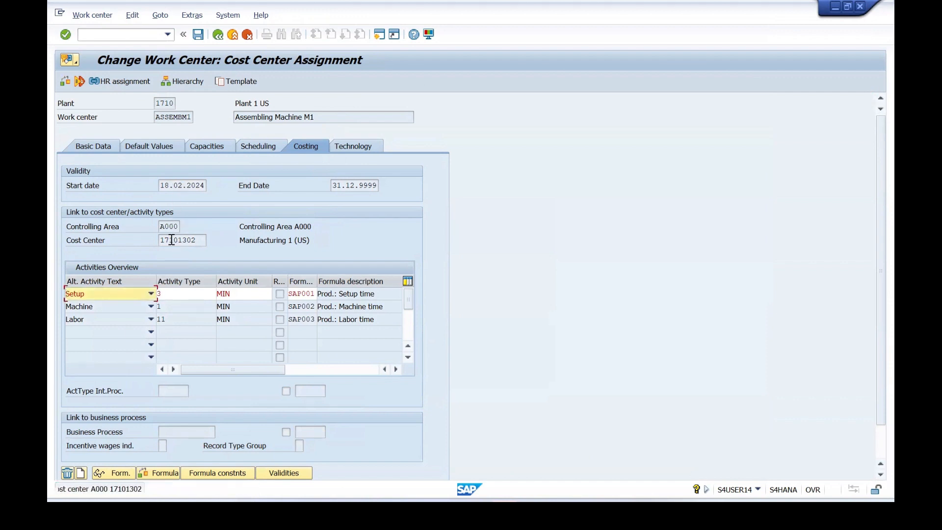
# Restart the change of work center ASSEMBM1, set the cost center assignment's start date to 17.02.2024, and save.
pyautogui.click(108, 33)
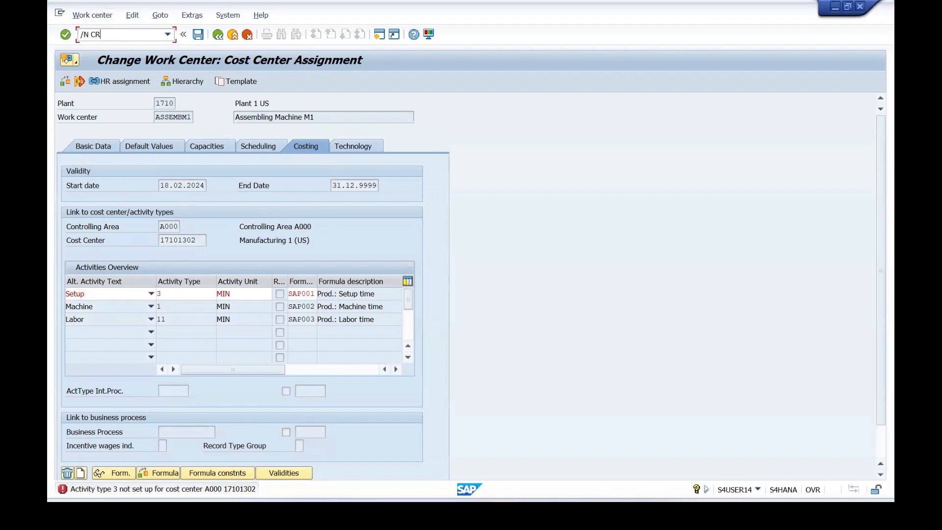
pyautogui.press('Return')
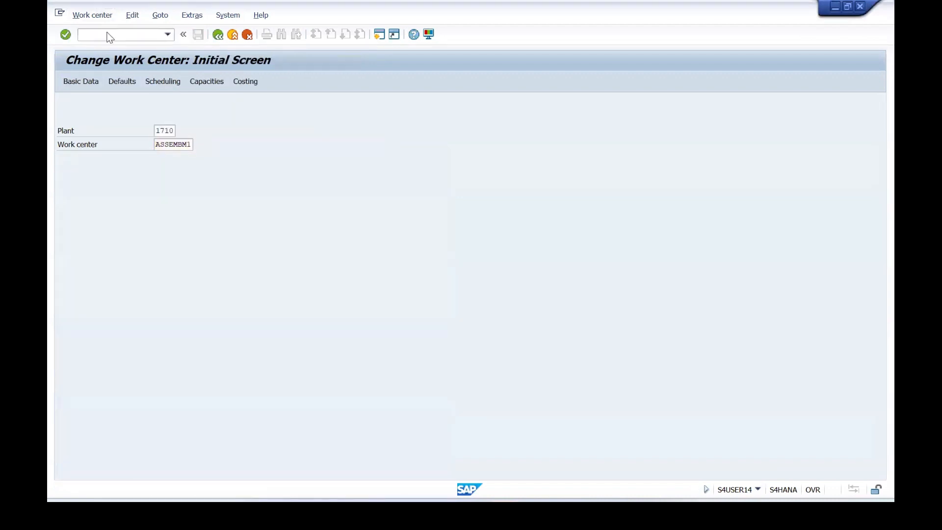
pyautogui.press('Return')
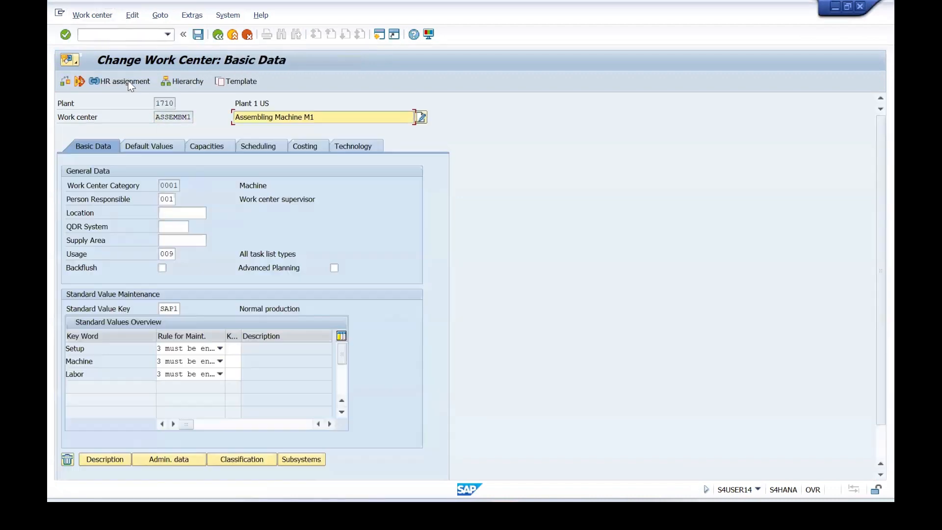
pyautogui.click(308, 149)
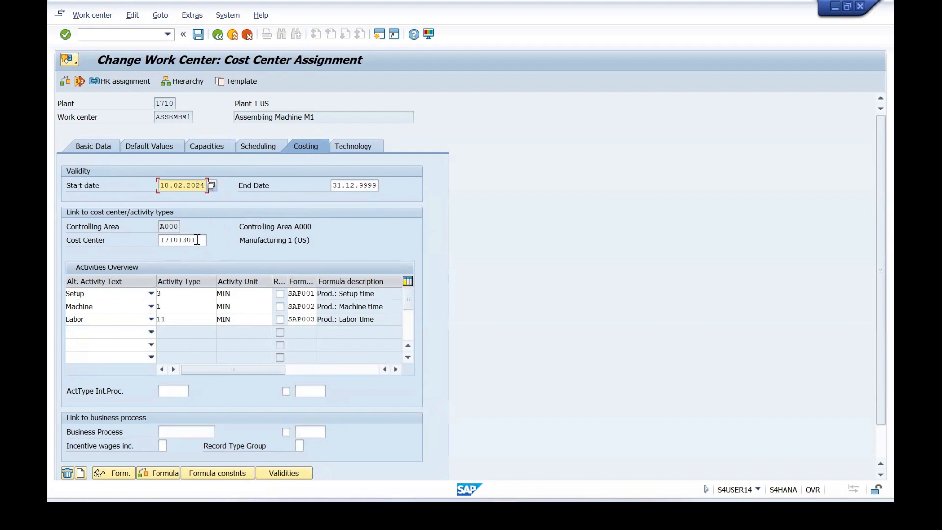
pyautogui.click(210, 186)
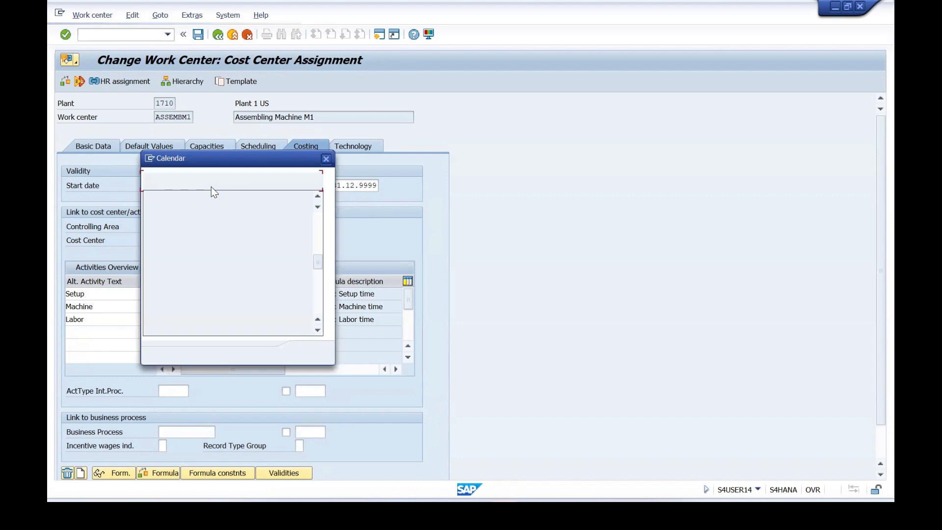
pyautogui.doubleClick(282, 271)
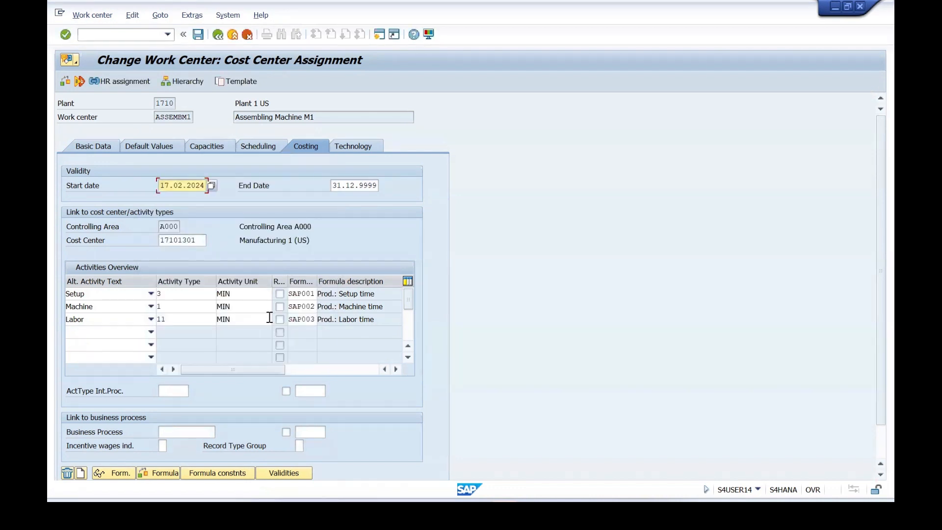
pyautogui.click(198, 35)
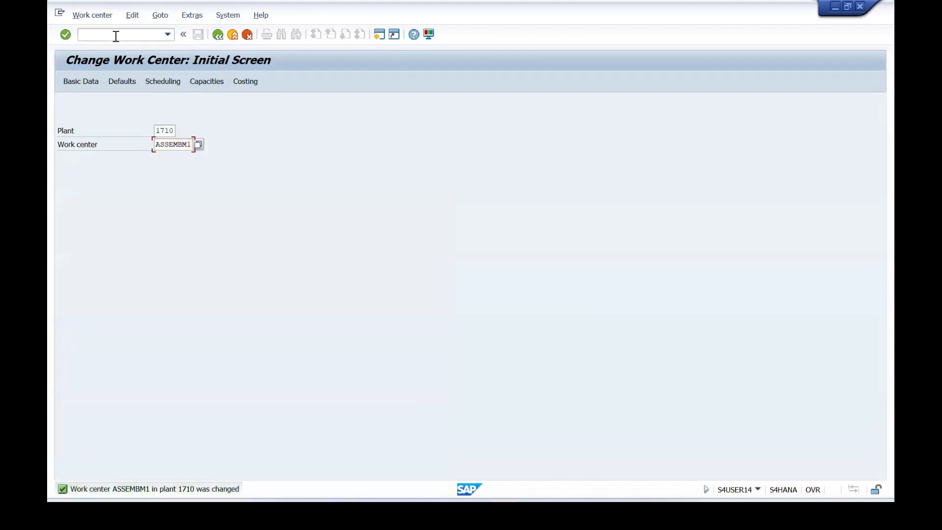
# Return to transaction CO15, load the FG5 production order, and set the confirmation type to final confirmation.
pyautogui.click(116, 35)
pyautogui.write('/N CO15')
pyautogui.press('Return')
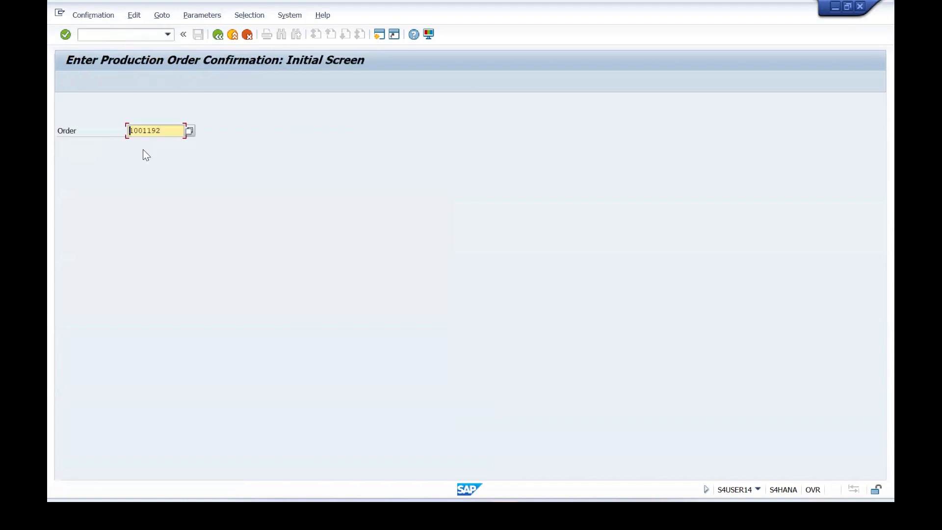
pyautogui.click(62, 37)
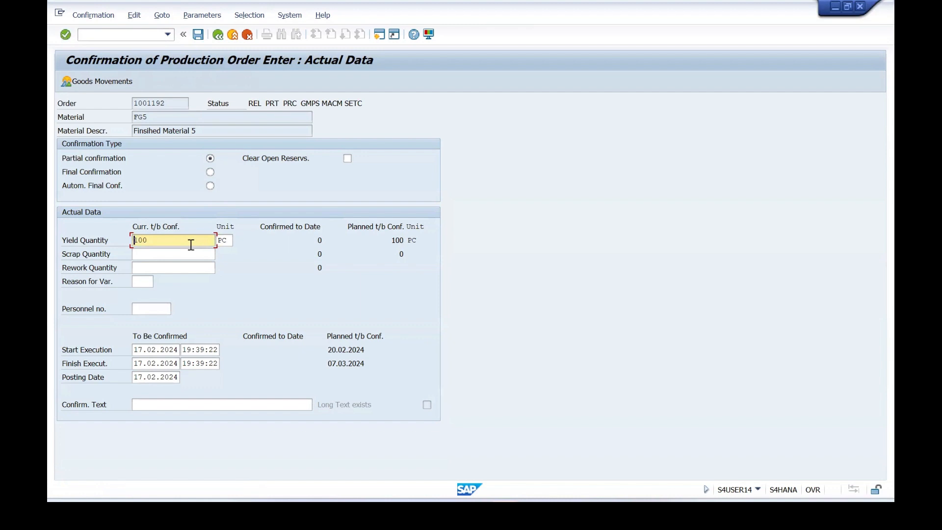
pyautogui.click(210, 173)
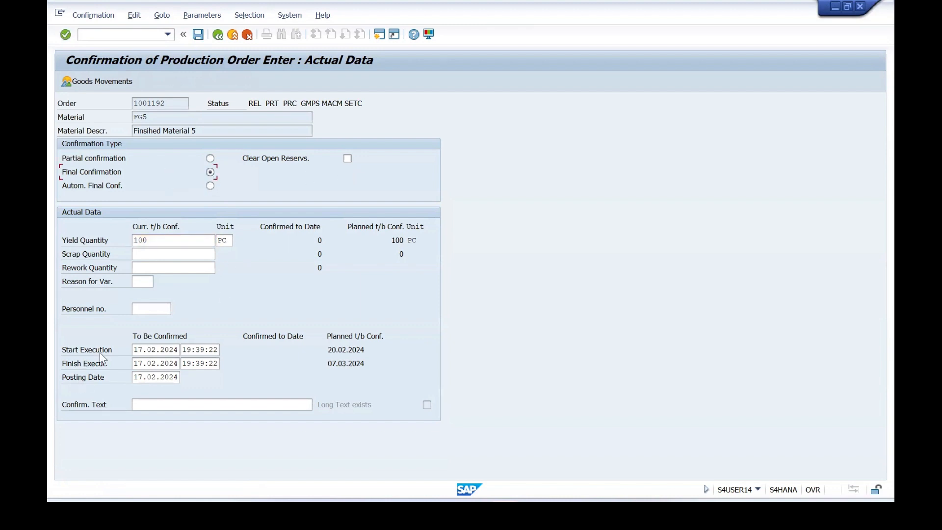
# Set the final confirmation to clear open reservations, accept the entries, and save the confirmation of the FG5 order.
pyautogui.click(347, 158)
pyautogui.press('Return')
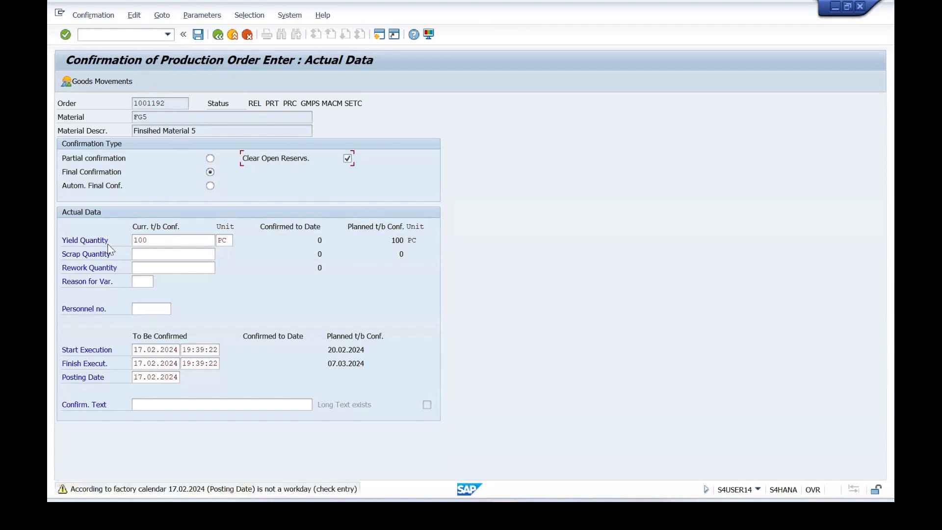
pyautogui.press('Return')
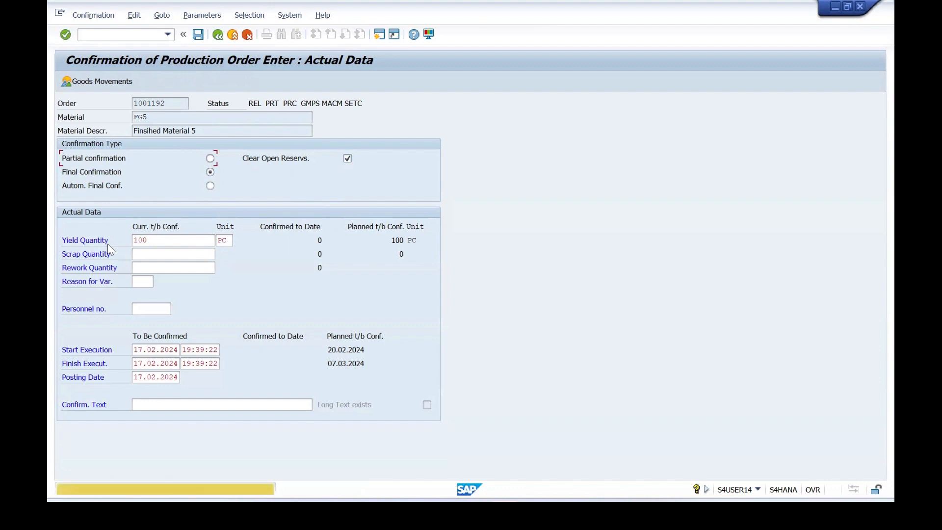
pyautogui.press('Return')
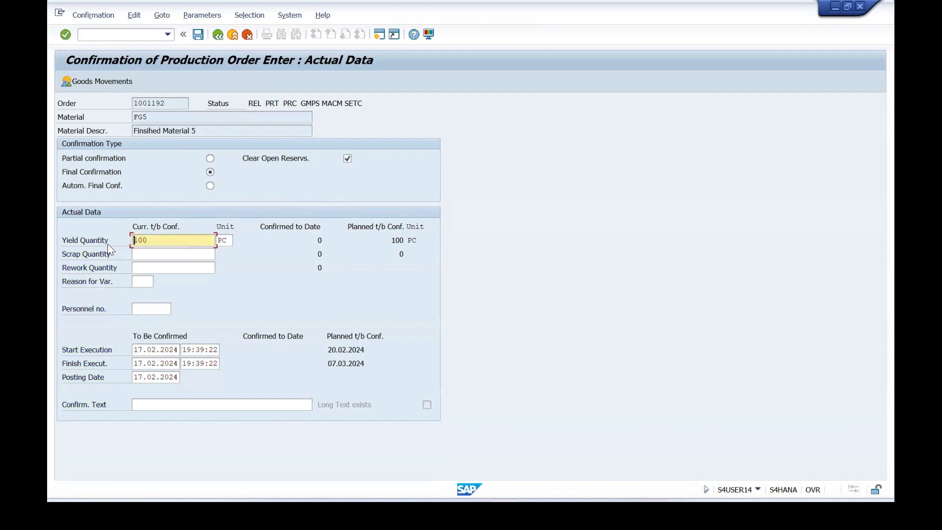
pyautogui.click(198, 35)
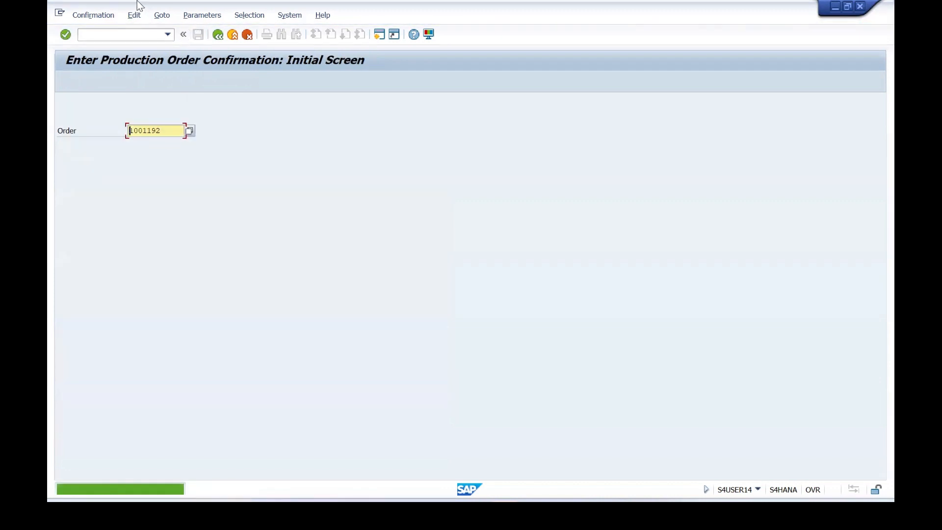
# Display the FG5 production order with transaction CO03 and examine the Confirmed entry in its system status list.
pyautogui.click(114, 34)
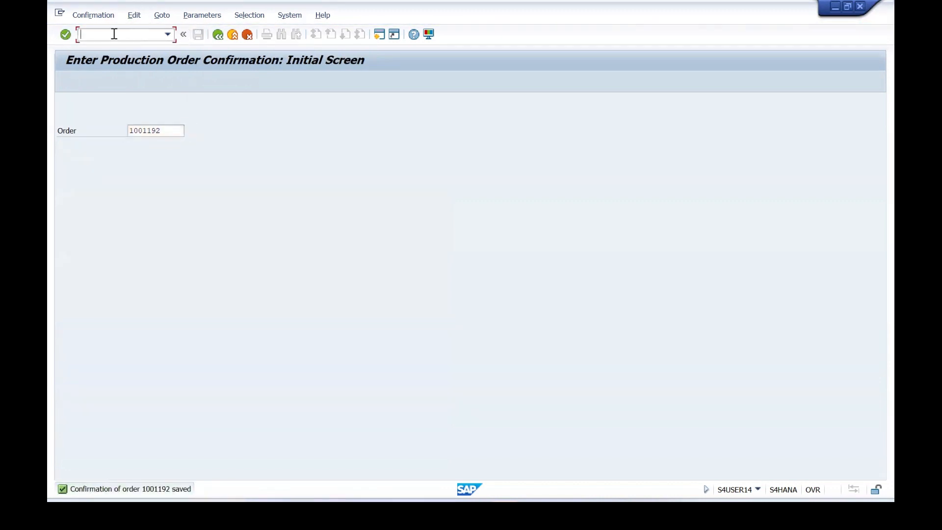
pyautogui.write('/N CO03')
pyautogui.press('Return')
pyautogui.press('Return')
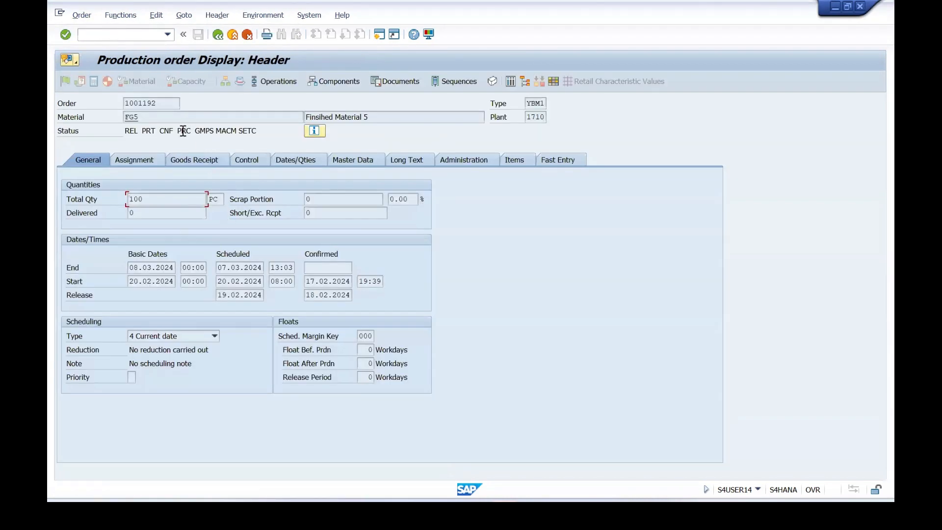
pyautogui.click(314, 131)
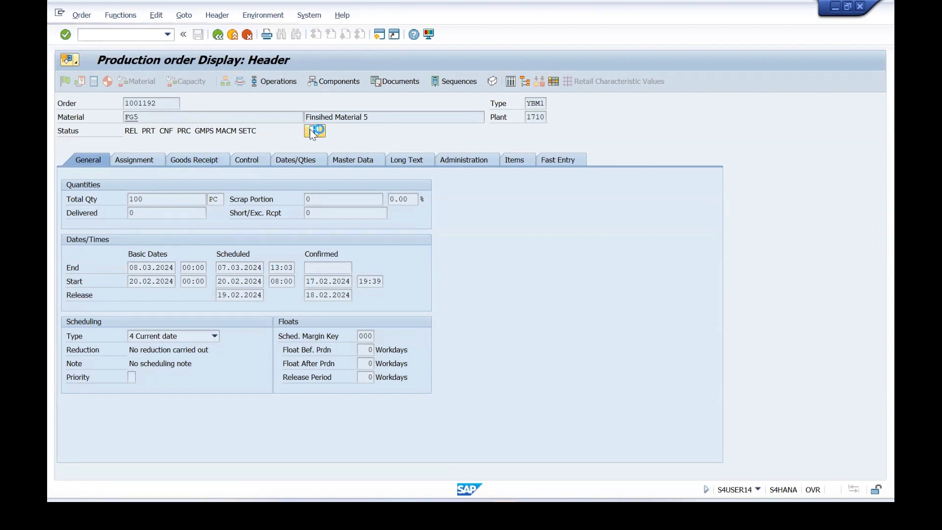
pyautogui.moveTo(133, 223); pyautogui.dragTo(98, 223)
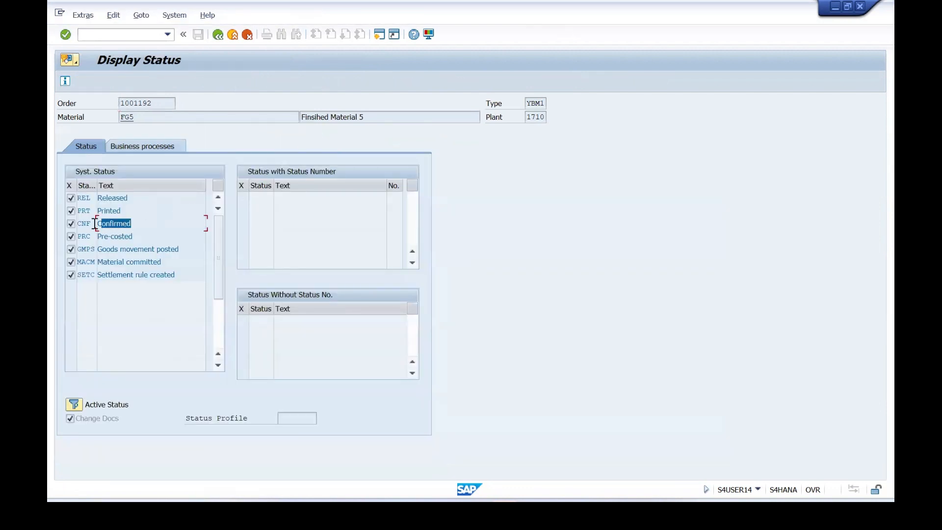
# Open the goods movement transaction, choose A01 Goods Receipt with reference R08 Order, and load the FG5 production order.
pyautogui.click(89, 33)
pyautogui.press('Return')
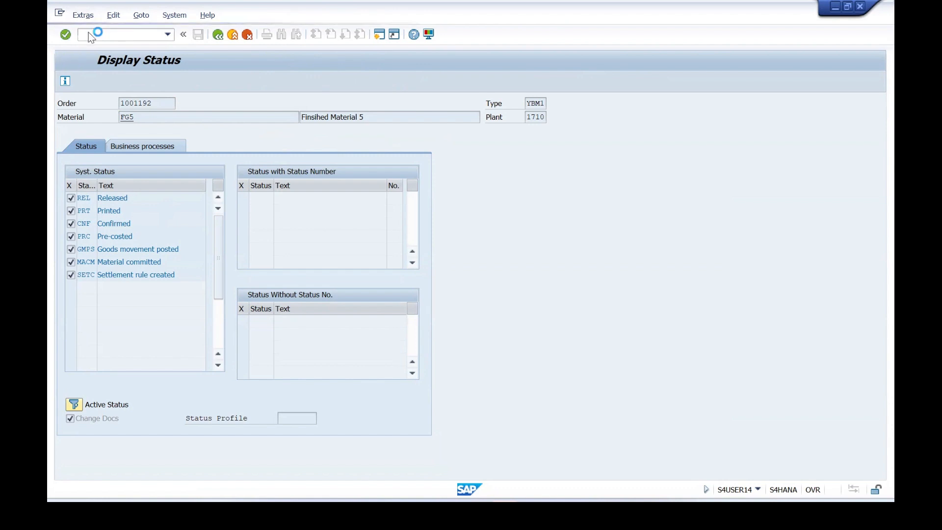
pyautogui.click(136, 104)
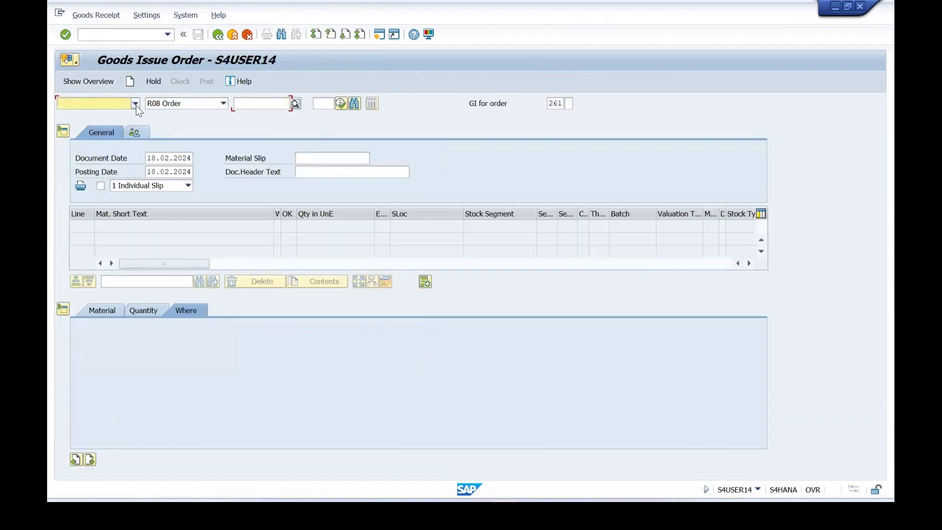
pyautogui.click(115, 119)
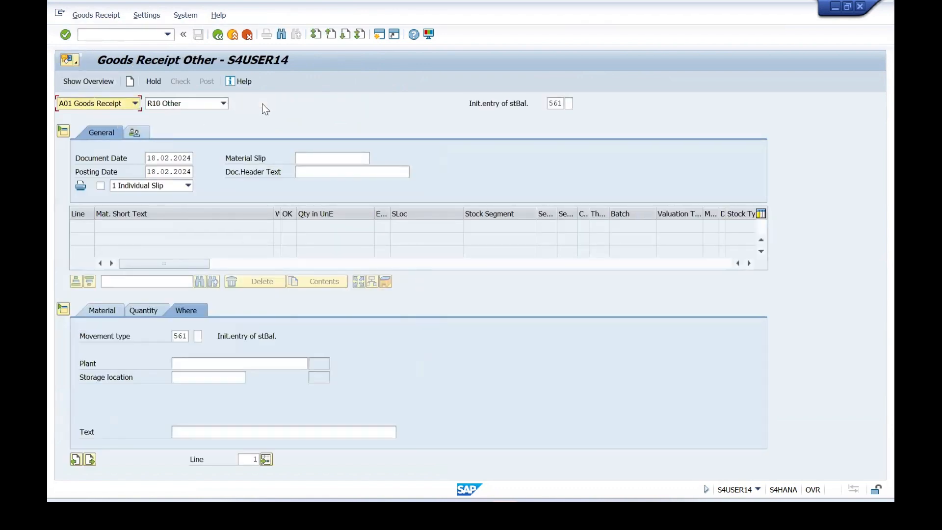
pyautogui.click(221, 104)
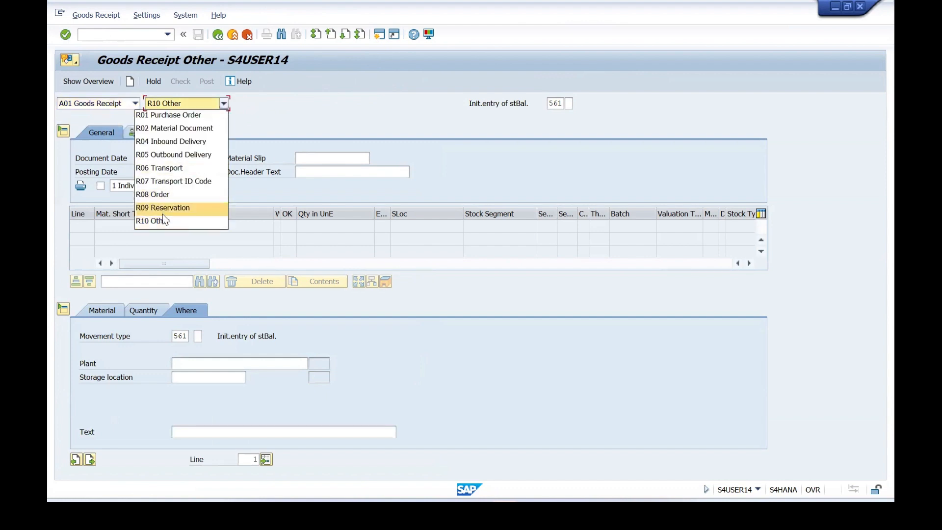
pyautogui.click(163, 195)
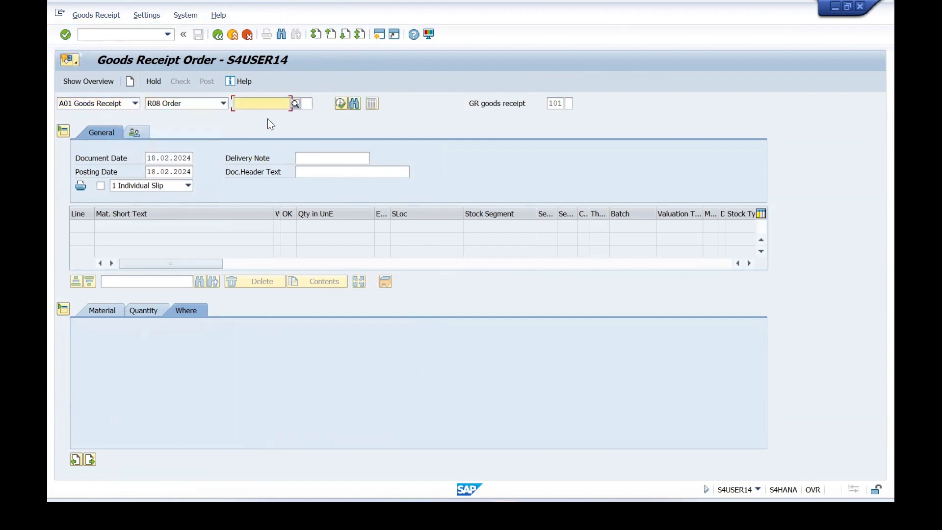
pyautogui.click(252, 104)
pyautogui.click(249, 117)
pyautogui.press('Return')
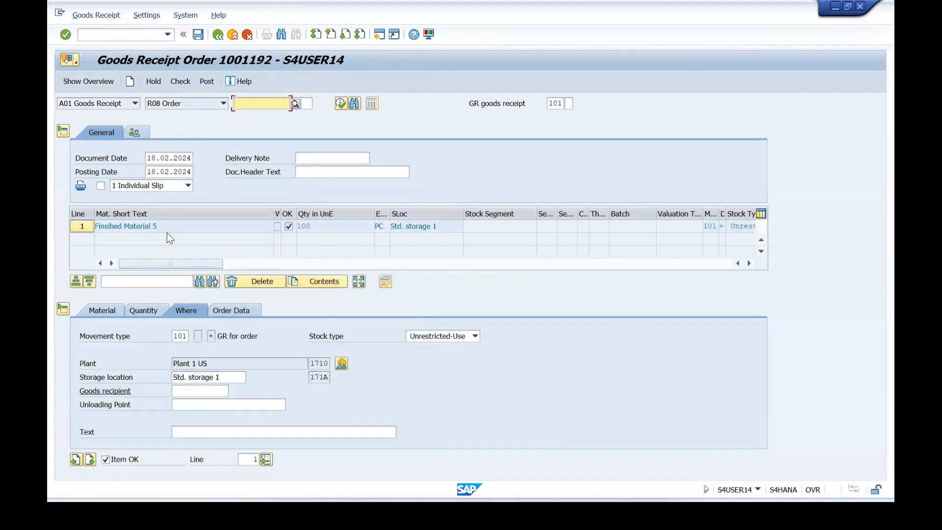
# Review the FG5 item's material, quantity and storage location details, and check and post the goods receipt.
pyautogui.click(100, 312)
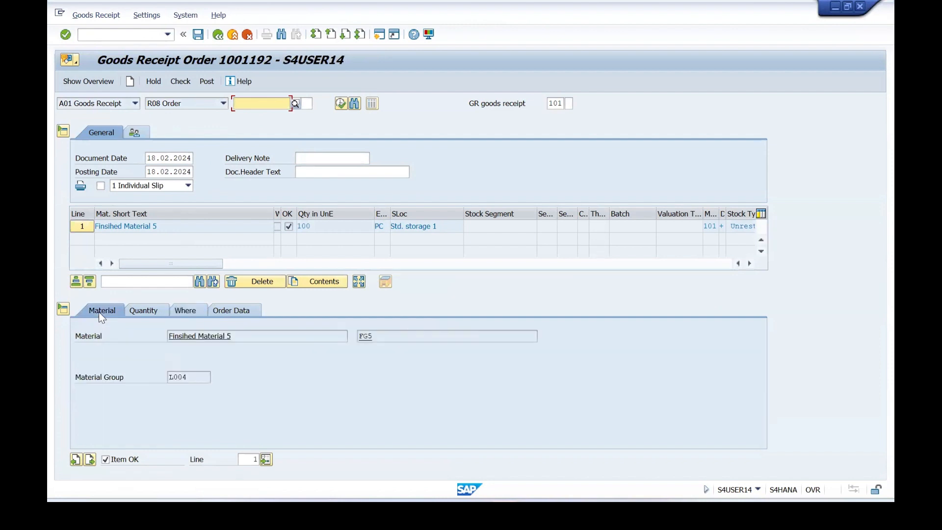
pyautogui.click(141, 313)
pyautogui.click(186, 310)
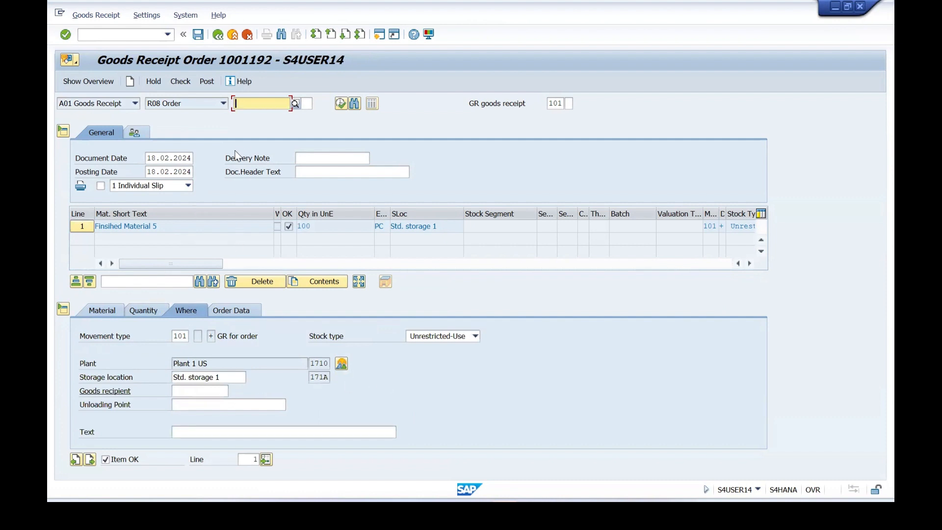
pyautogui.click(103, 312)
pyautogui.click(147, 310)
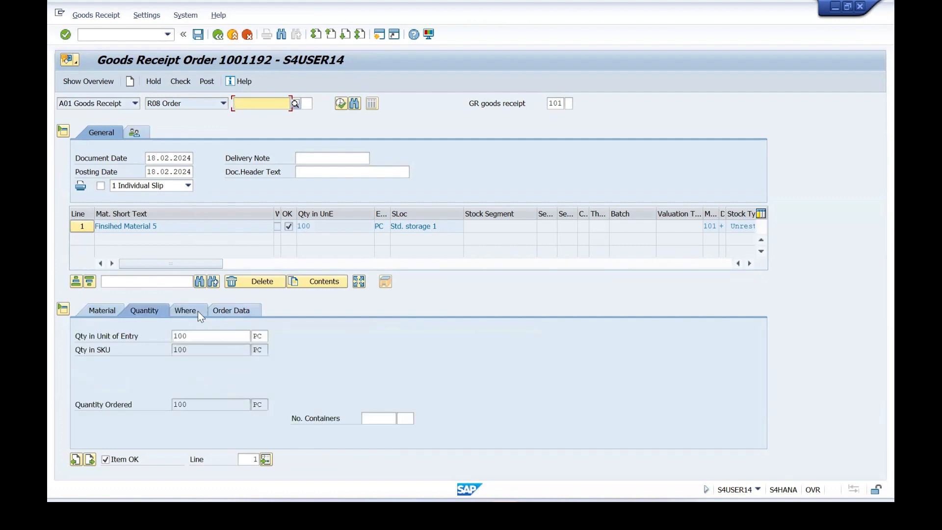
pyautogui.click(198, 311)
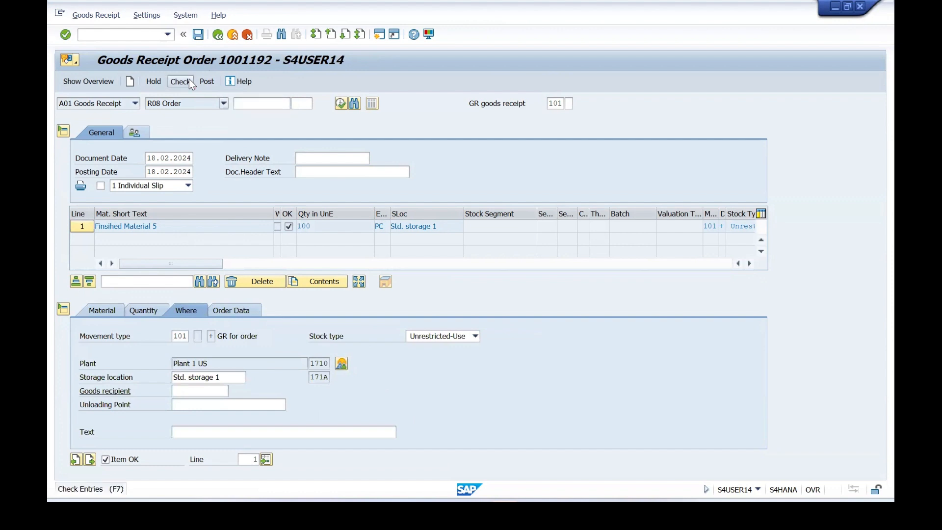
pyautogui.click(192, 82)
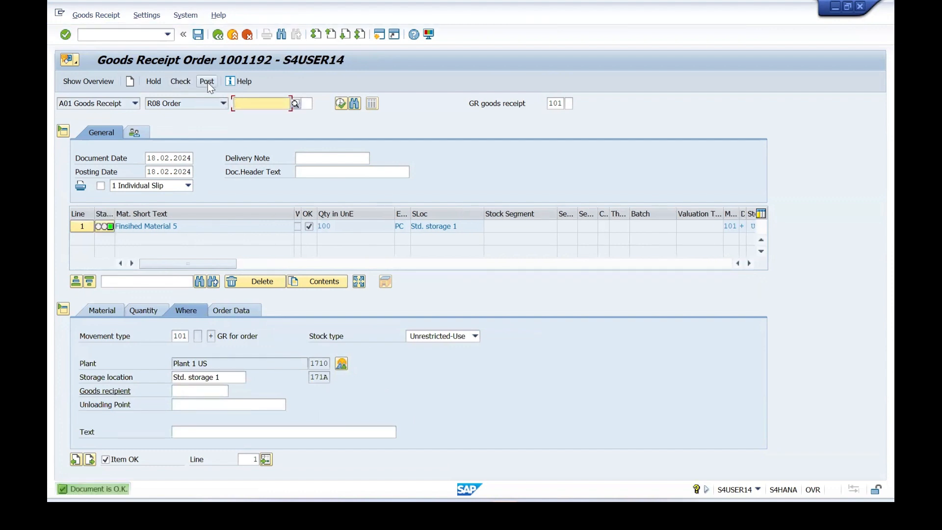
pyautogui.click(207, 83)
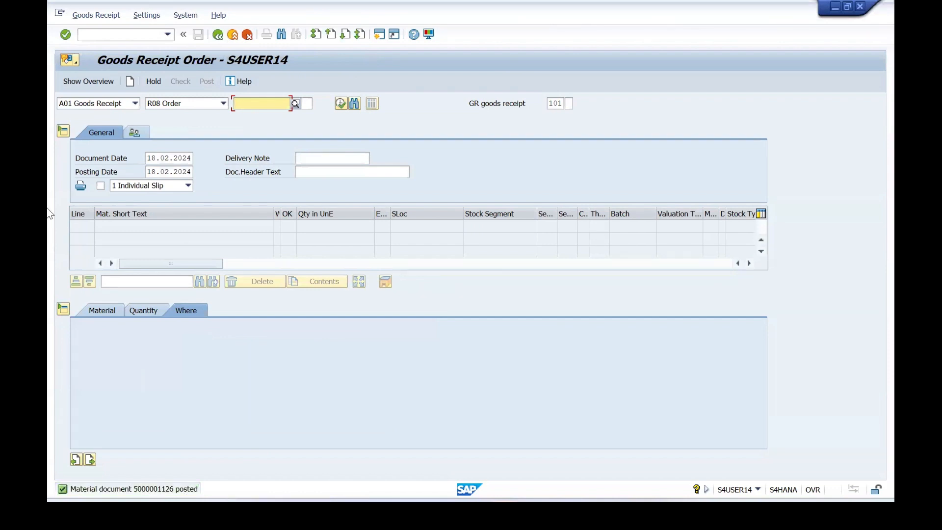
# Redisplay the FG5 production order with transaction CO03 and examine its DLV status and delivered quantity.
pyautogui.click(104, 33)
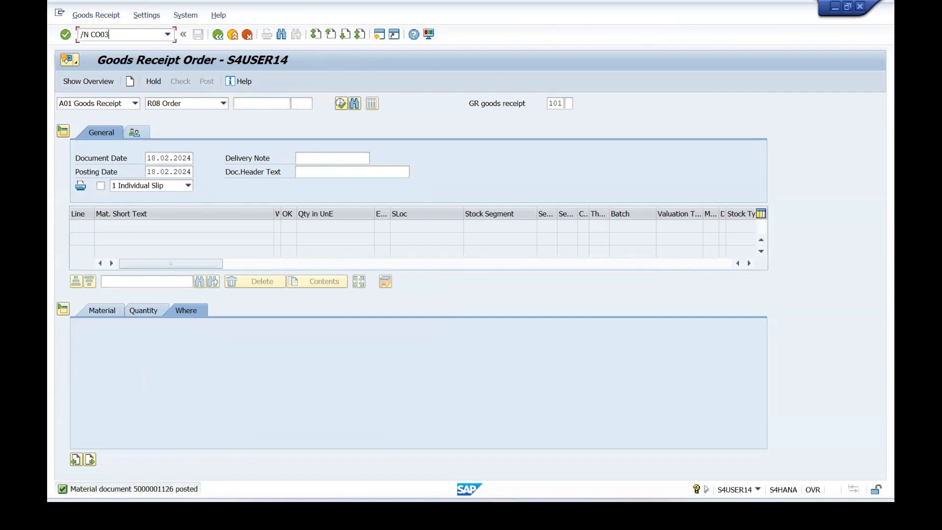
pyautogui.press('Return')
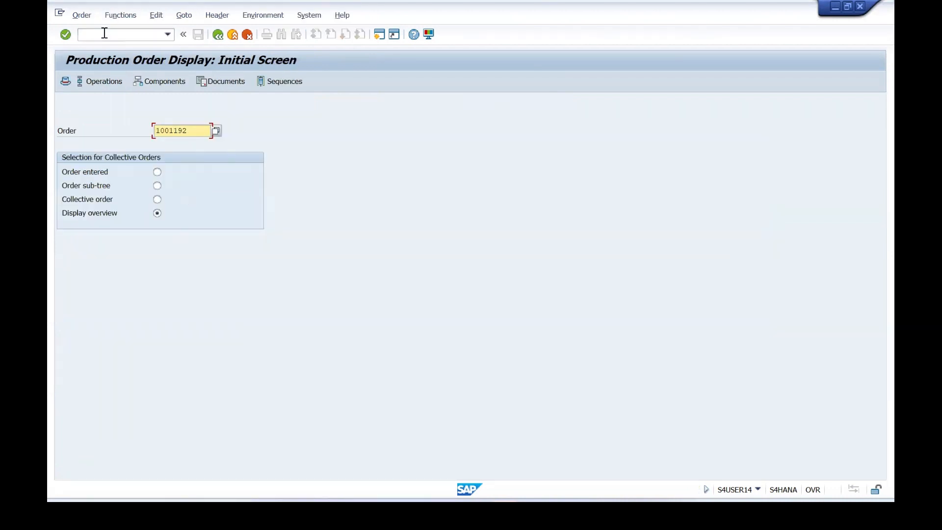
pyautogui.press('Return')
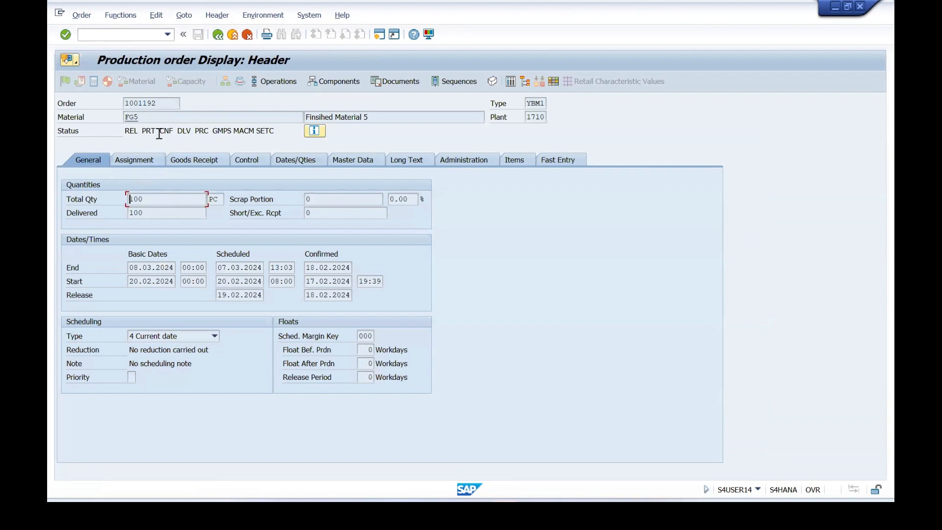
pyautogui.moveTo(195, 131); pyautogui.dragTo(177, 130)
pyautogui.click(178, 131)
pyautogui.moveTo(150, 215); pyautogui.dragTo(128, 214)
pyautogui.click(128, 213)
# Examine the order's documented goods movements, including the FG5 receipt's movement type, and return to the order display with transaction CO03.
pyautogui.click(184, 16)
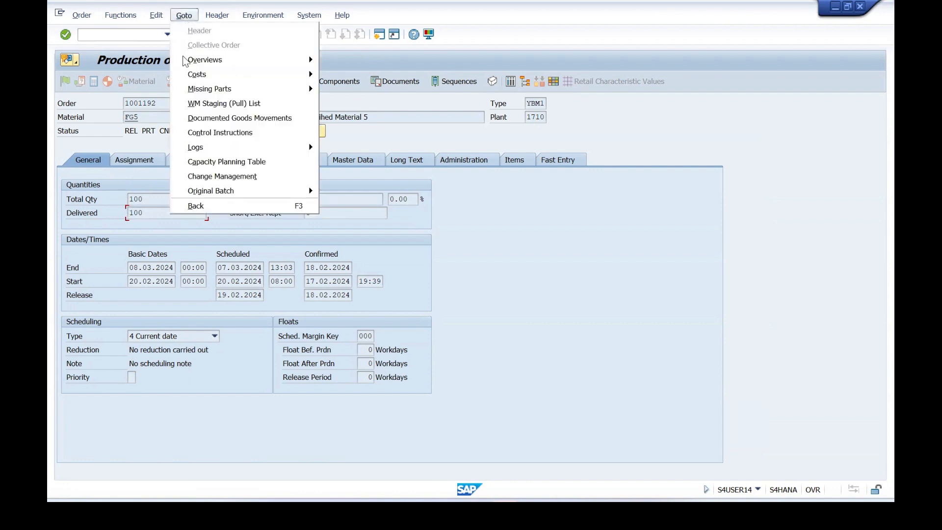
pyautogui.click(193, 120)
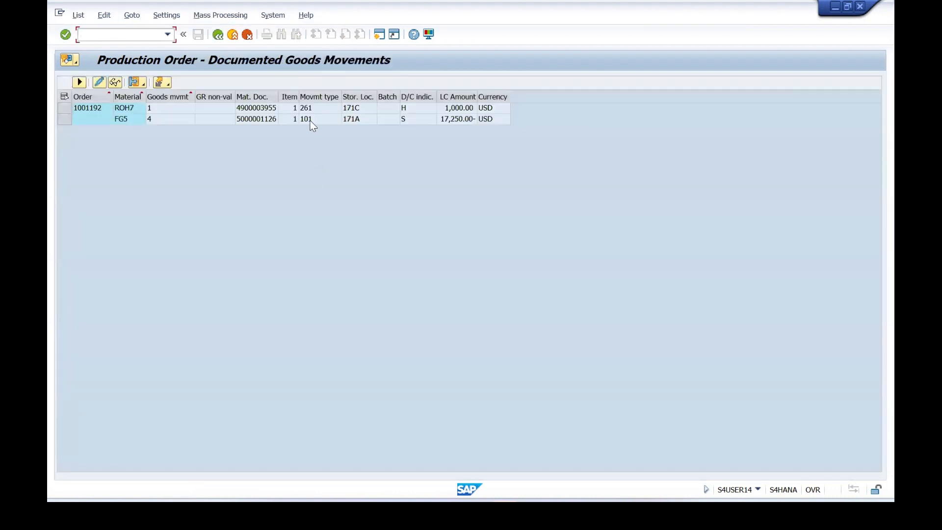
pyautogui.click(310, 120)
pyautogui.click(106, 34)
pyautogui.write('/N CO03')
pyautogui.press('Return')
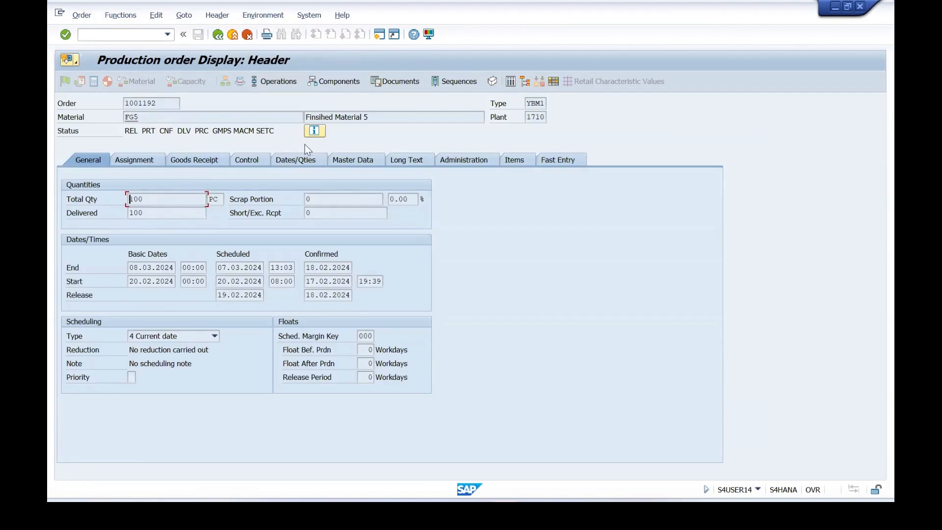
# Open the FG5 production order for change with transaction CO02, complete it technically, and save.
pyautogui.click(125, 103)
pyautogui.write('/N CO02')
pyautogui.press('Return')
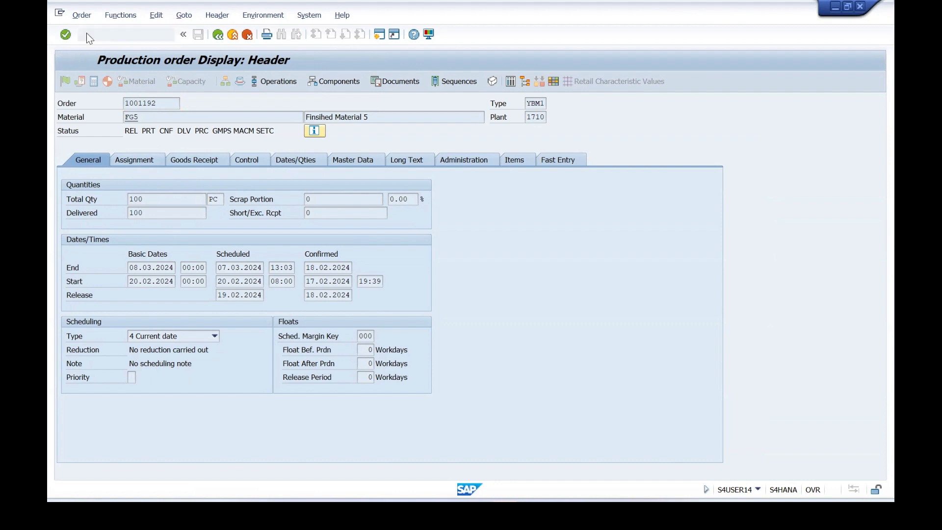
pyautogui.press('Return')
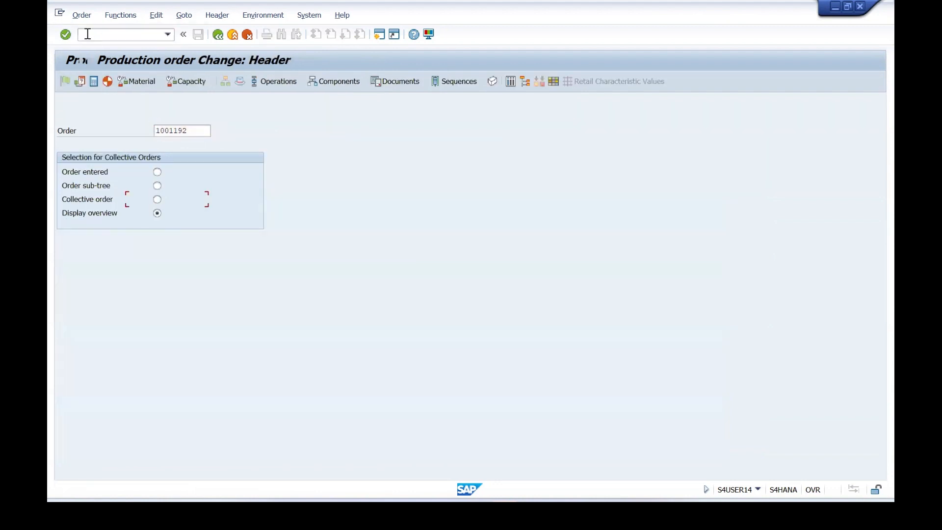
pyautogui.click(119, 15)
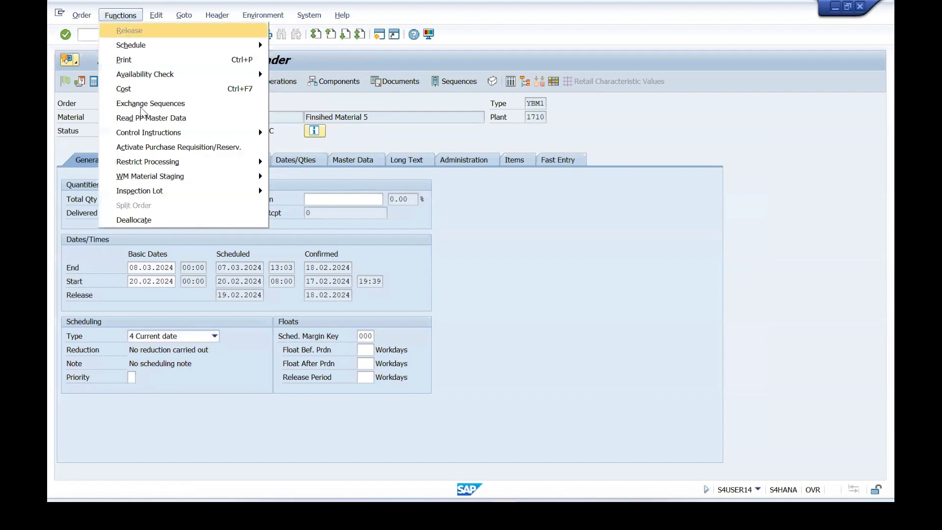
pyautogui.moveTo(150, 162)
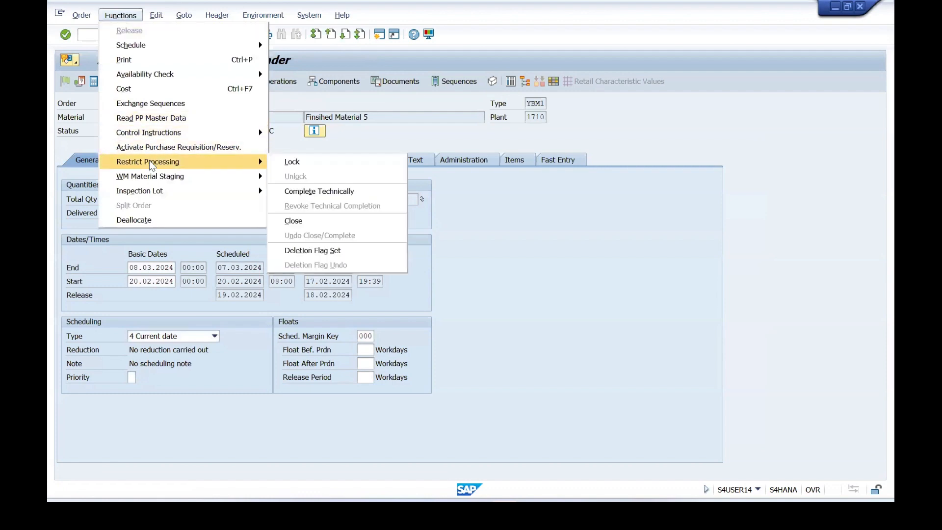
pyautogui.click(327, 192)
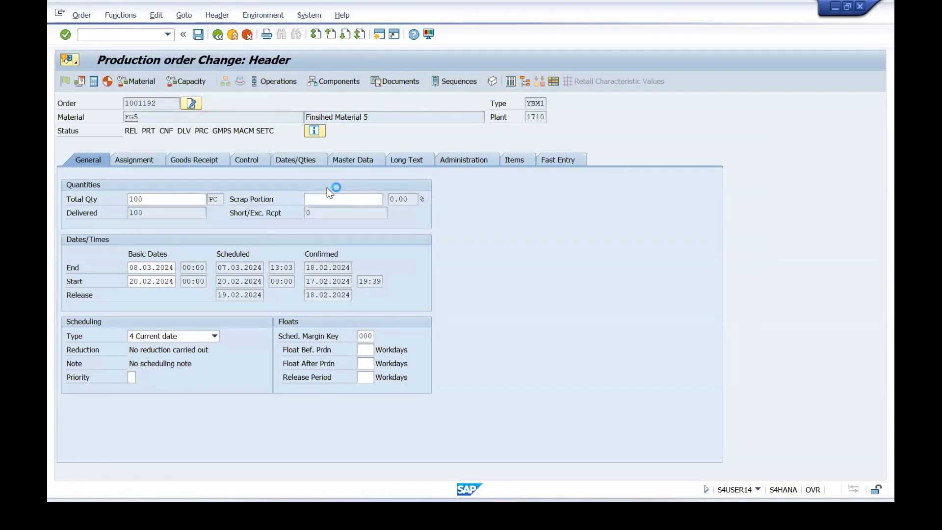
pyautogui.click(199, 35)
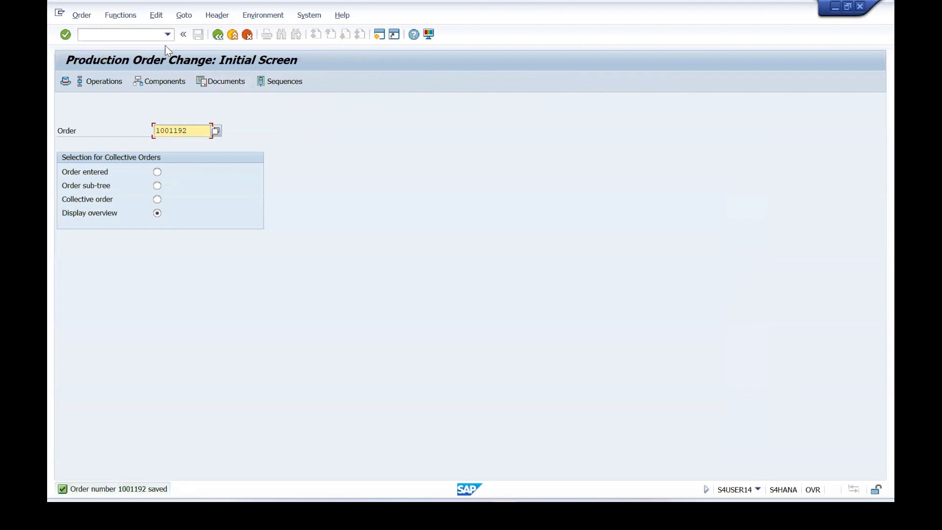
# Display the technically completed FG5 order with transaction CO03 to check its header status.
pyautogui.click(95, 32)
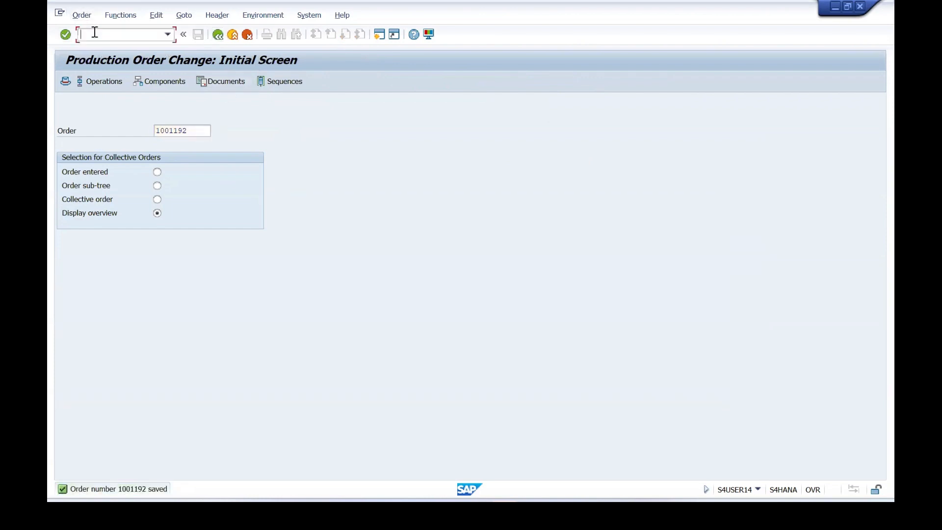
pyautogui.write('/N CO03')
pyautogui.press('Return')
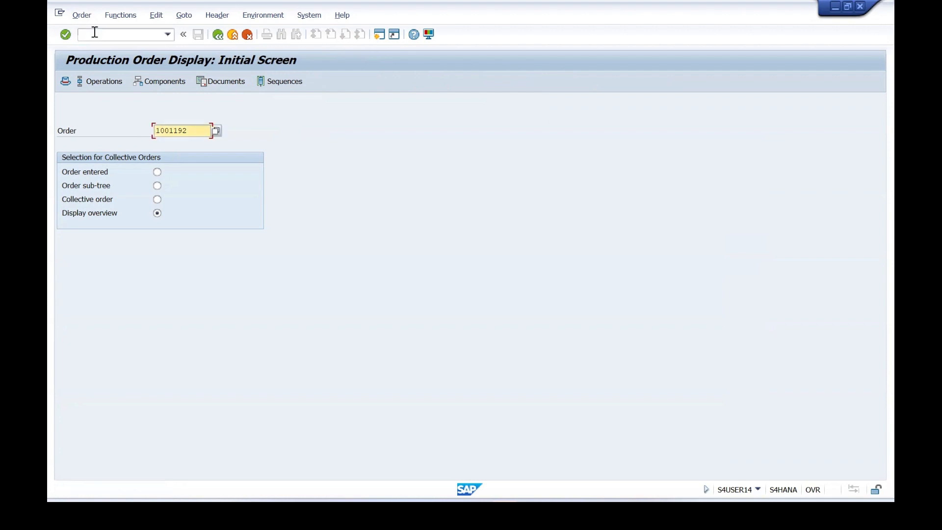
pyautogui.press('Return')
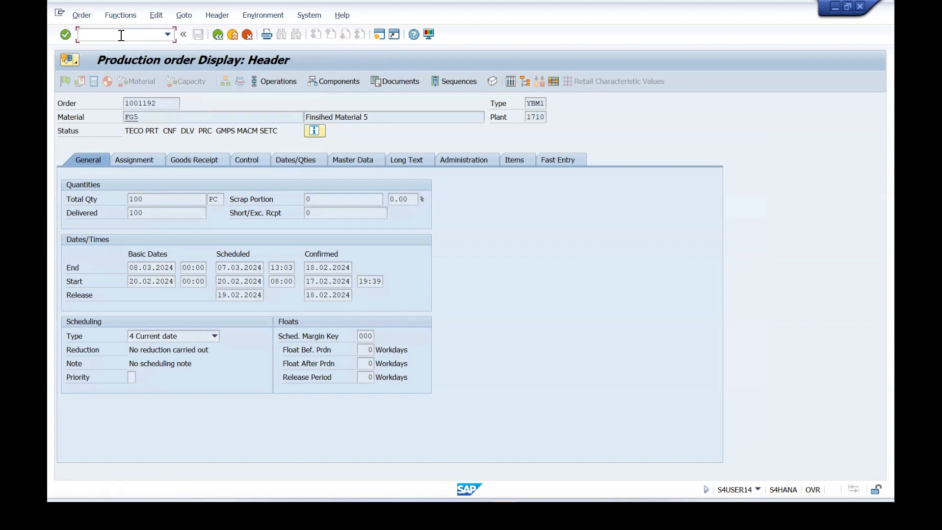
# Look up the WIP calculation transaction code in the Word document on the discrete manufacturing cycle, and open transaction KKAX in SAP.
pyautogui.write('/N')
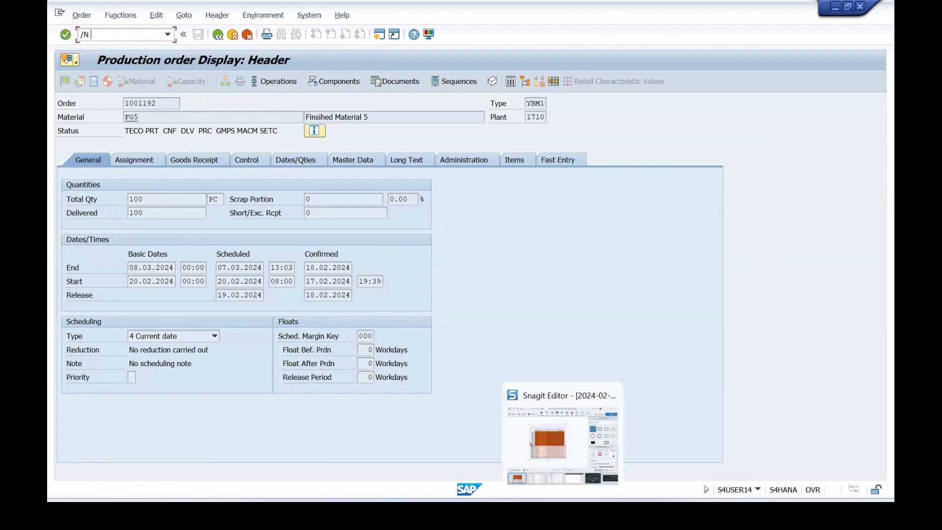
pyautogui.moveTo(591, 509)
pyautogui.click(646, 429)
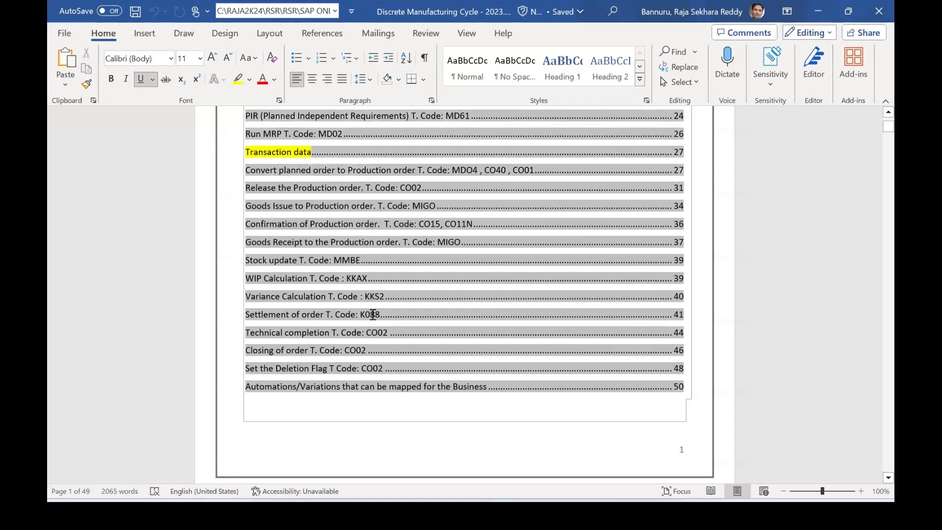
pyautogui.click(311, 417)
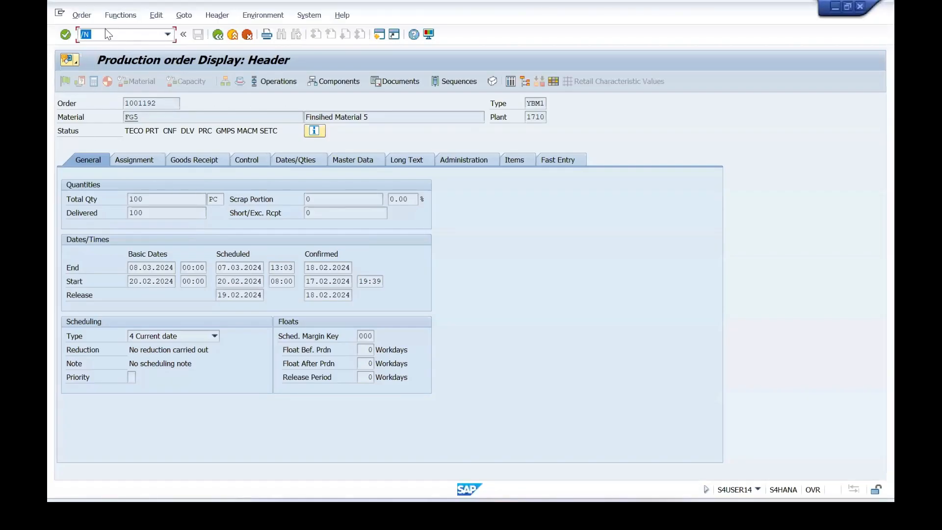
pyautogui.click(103, 34)
pyautogui.write('kkax')
pyautogui.press('Return')
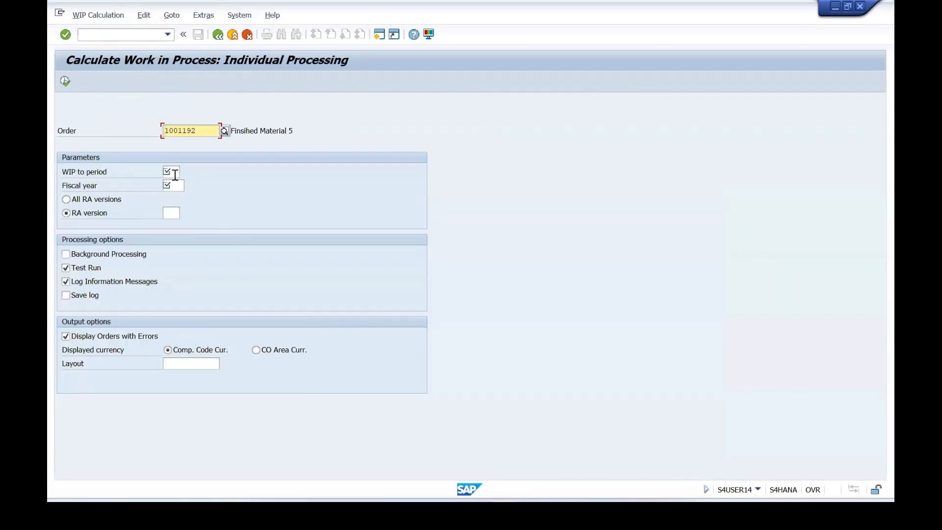
# Set the WIP calculation to period 2 of fiscal year 2024, turn off the test run, and confirm the entries.
pyautogui.click(171, 172)
pyautogui.click(171, 174)
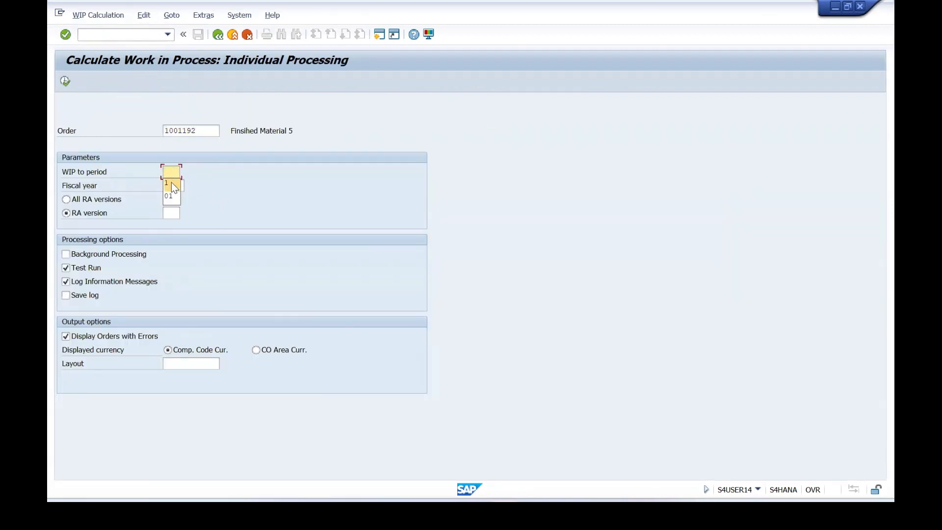
pyautogui.write('2')
pyautogui.click(171, 184)
pyautogui.write('2024')
pyautogui.click(77, 267)
pyautogui.press('Return')
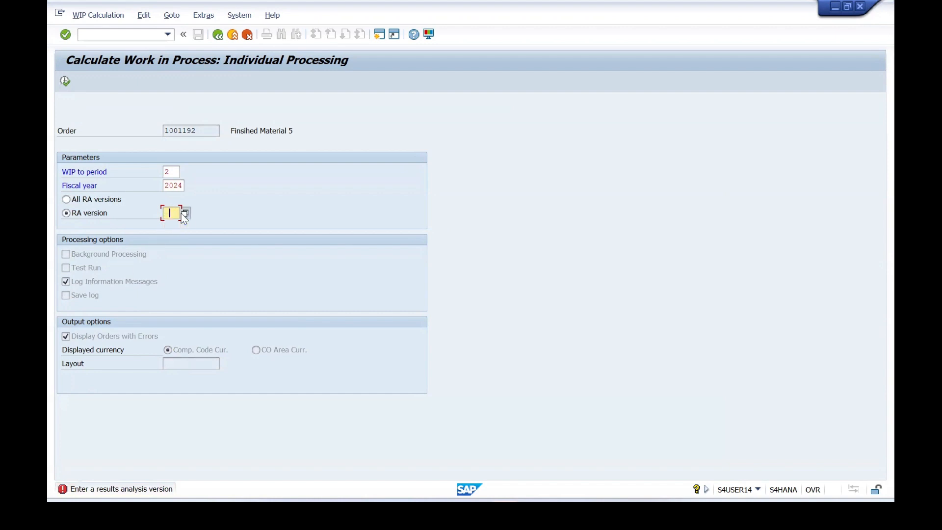
# Choose RA version 0 (WIP/Results Analysis) from the possible entries and execute the WIP calculation for the FG5 order.
pyautogui.click(182, 212)
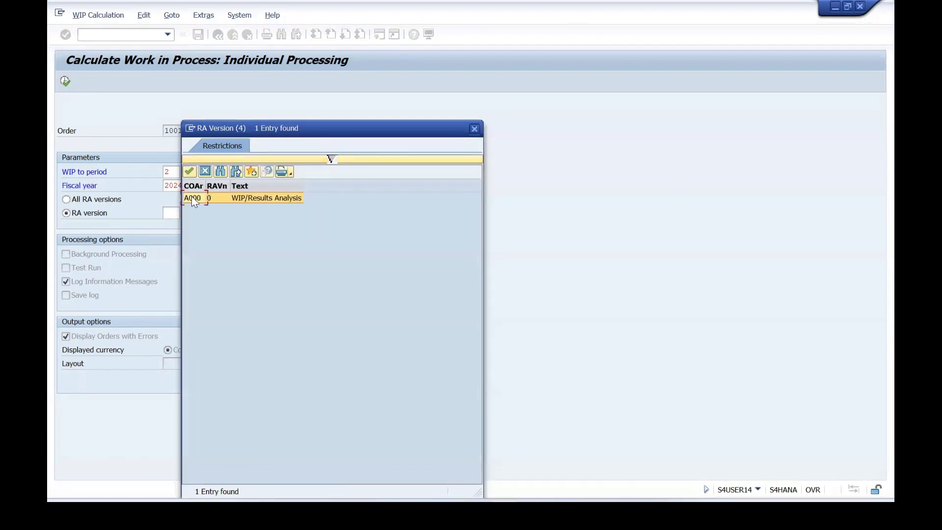
pyautogui.click(190, 197)
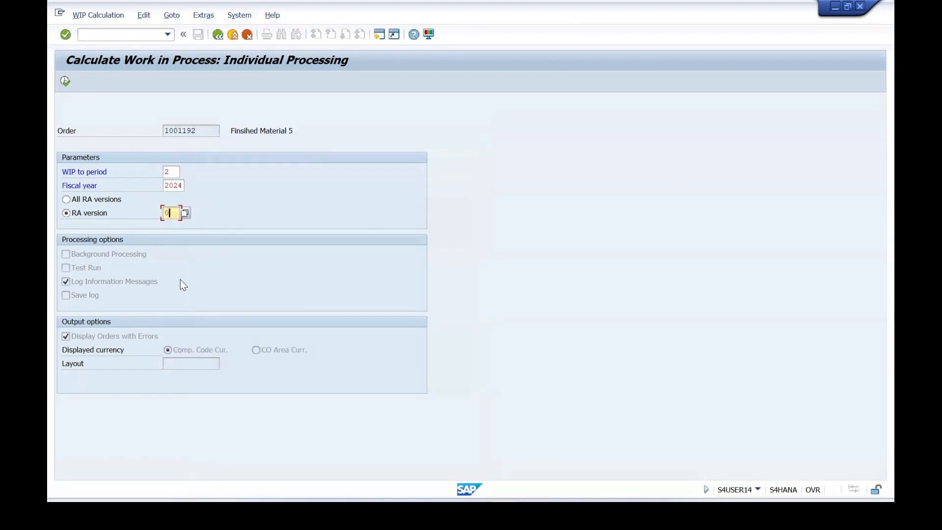
pyautogui.press('Return')
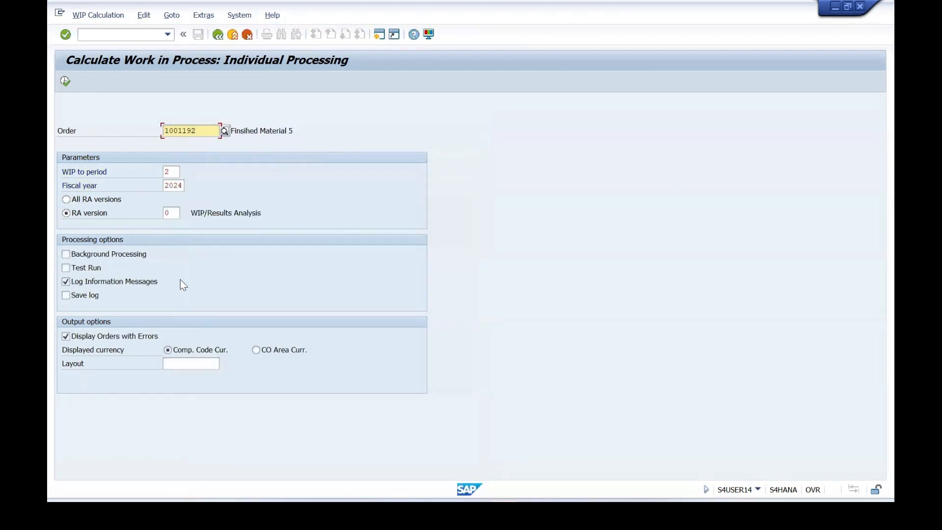
pyautogui.click(169, 211)
pyautogui.click(184, 214)
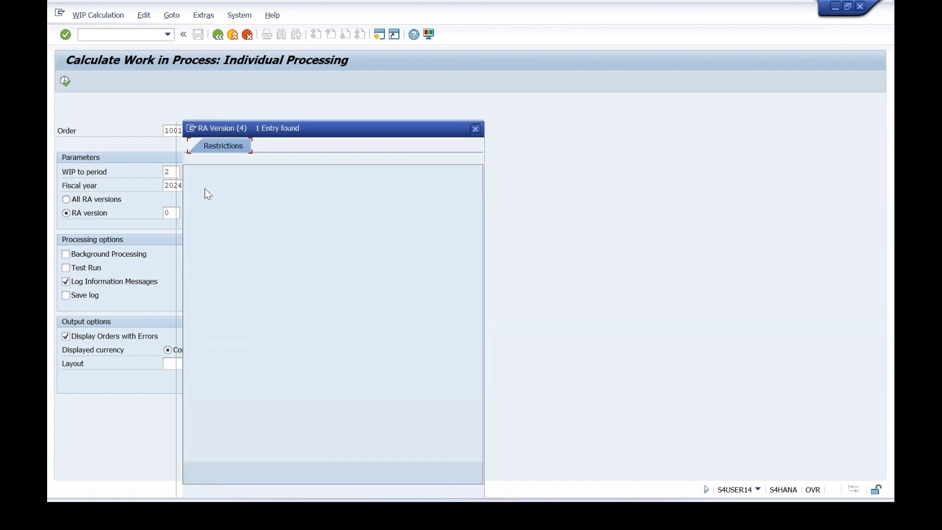
pyautogui.doubleClick(195, 198)
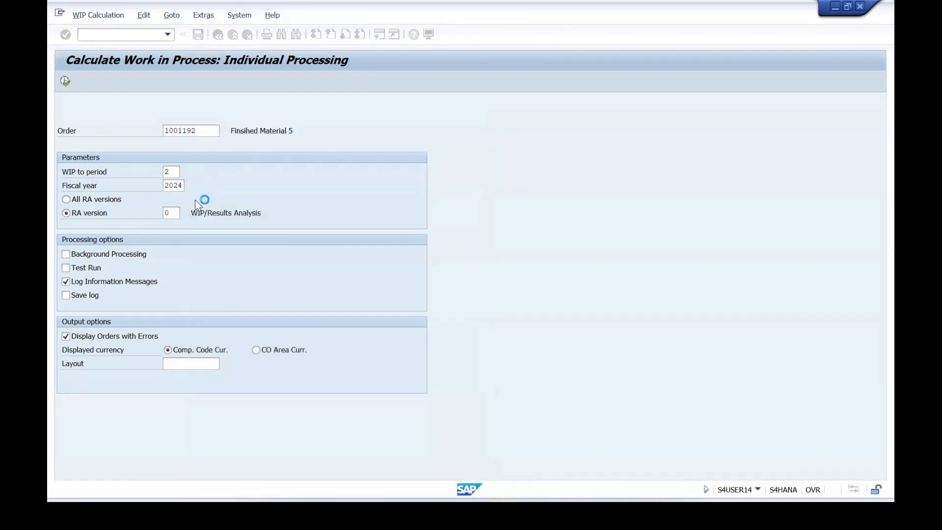
pyautogui.click(65, 81)
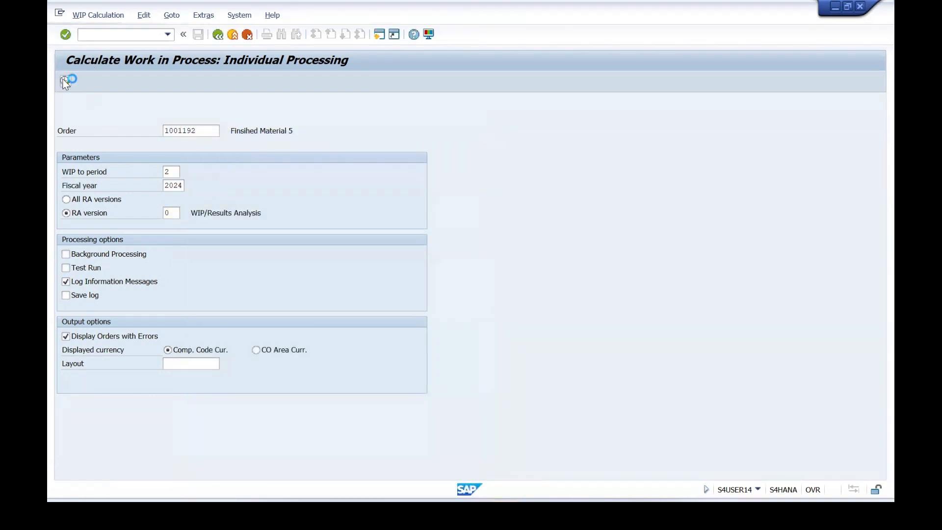
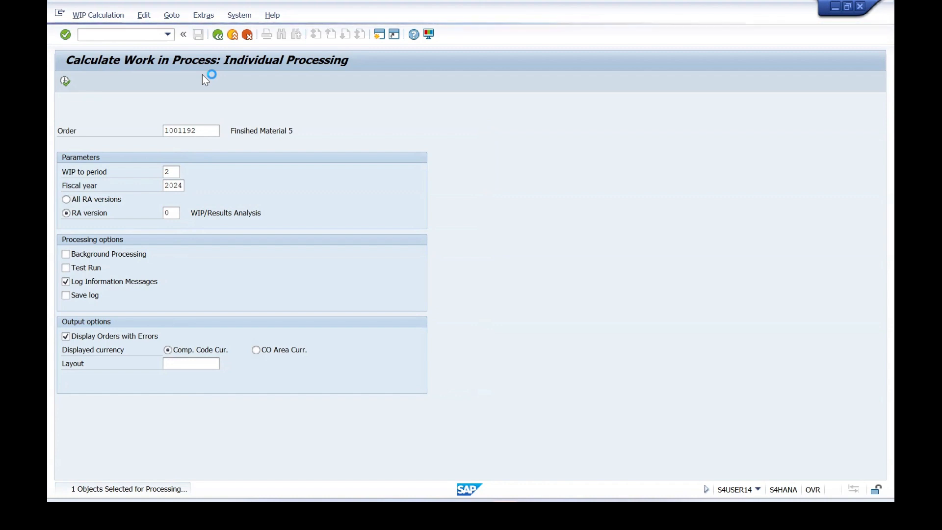
# Look up the variance calculation transaction code in the Excel Shop Floor Control sheet, and open transaction KKS2 in SAP.
pyautogui.click(660, 497)
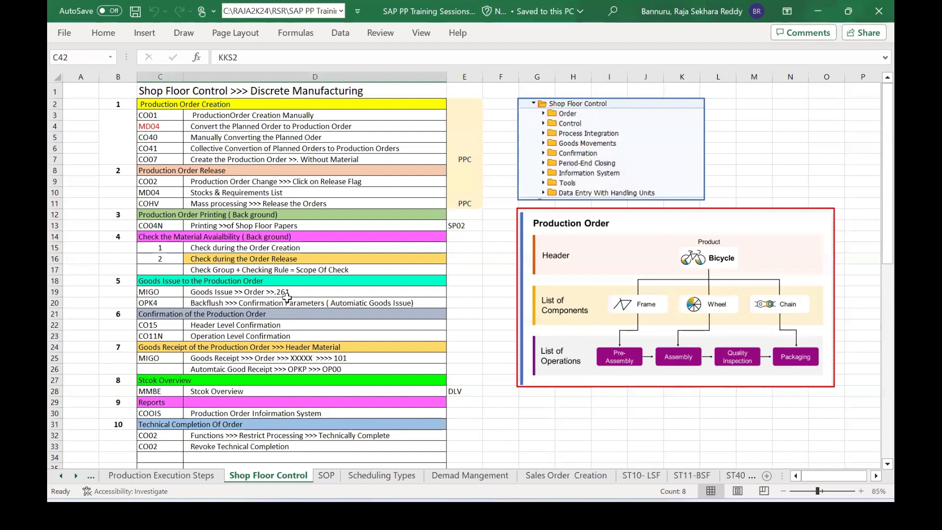
pyautogui.scroll(-2, 285, 296)
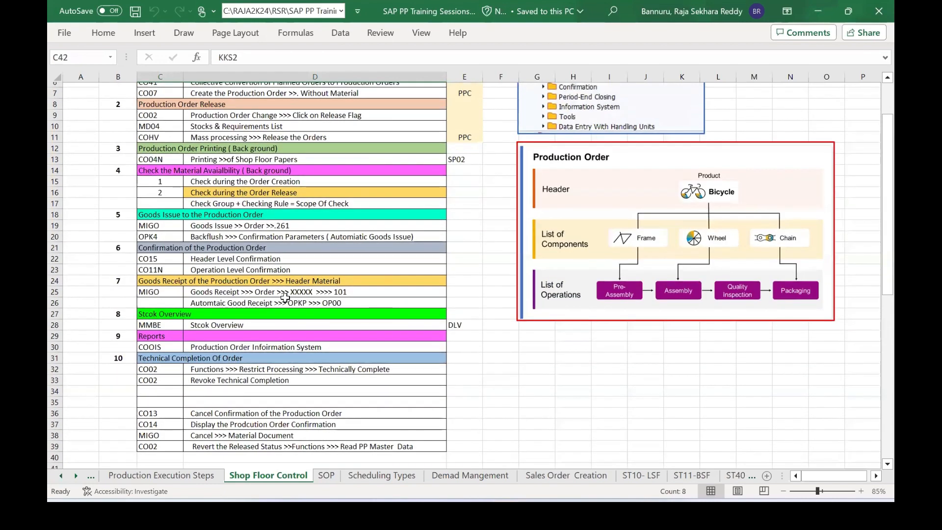
pyautogui.scroll(-2, 285, 297)
pyautogui.scroll(-3, 285, 297)
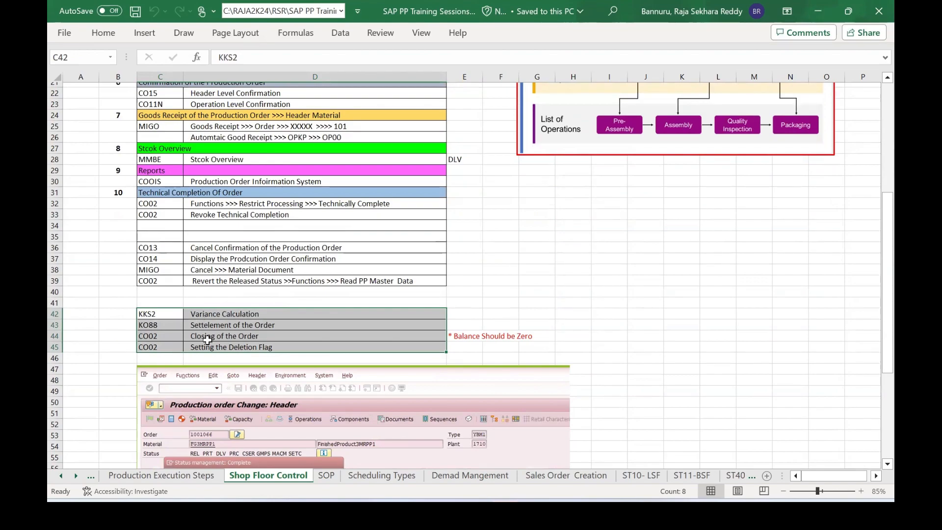
pyautogui.hotkey('alt', 'Tab')
pyautogui.press('F8')
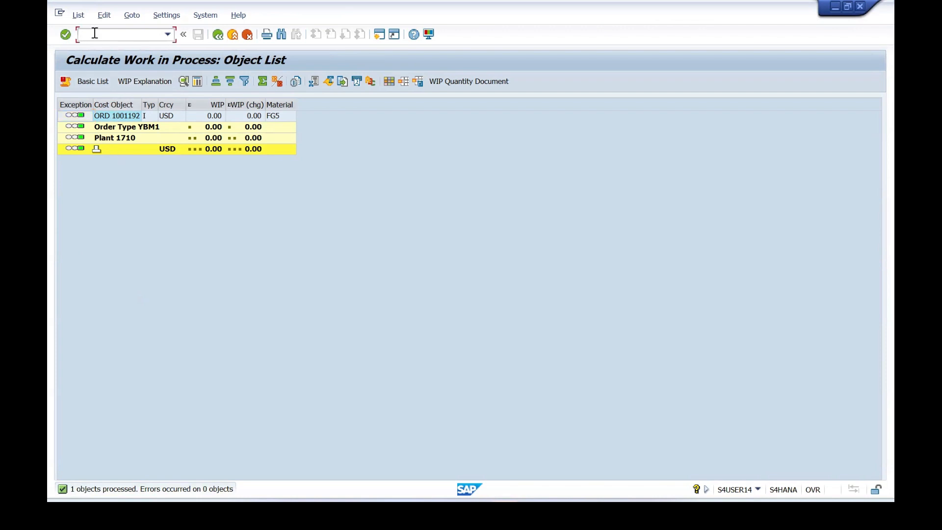
pyautogui.write('/n kks2')
pyautogui.press('Return')
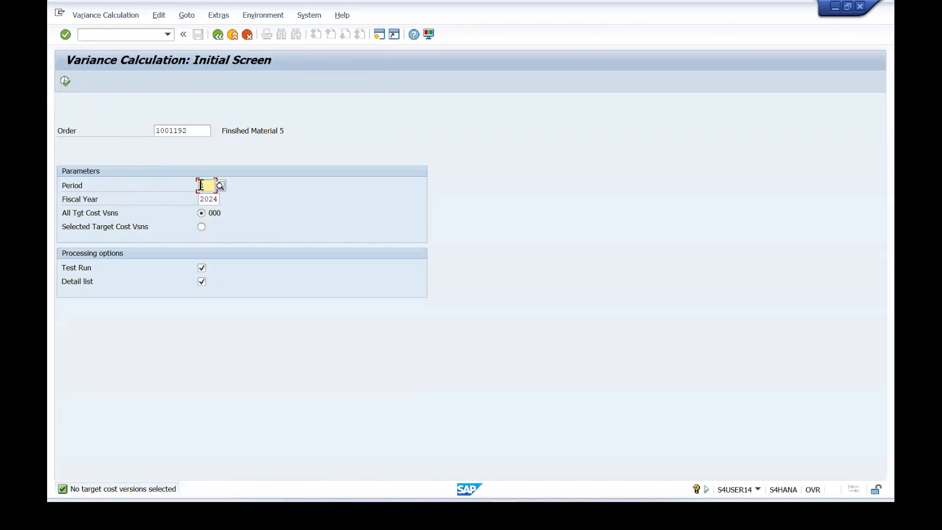
# Set the variance calculation to period 2, turn off the test run, and execute it for the FG5 order.
pyautogui.write('2')
pyautogui.press('Return')
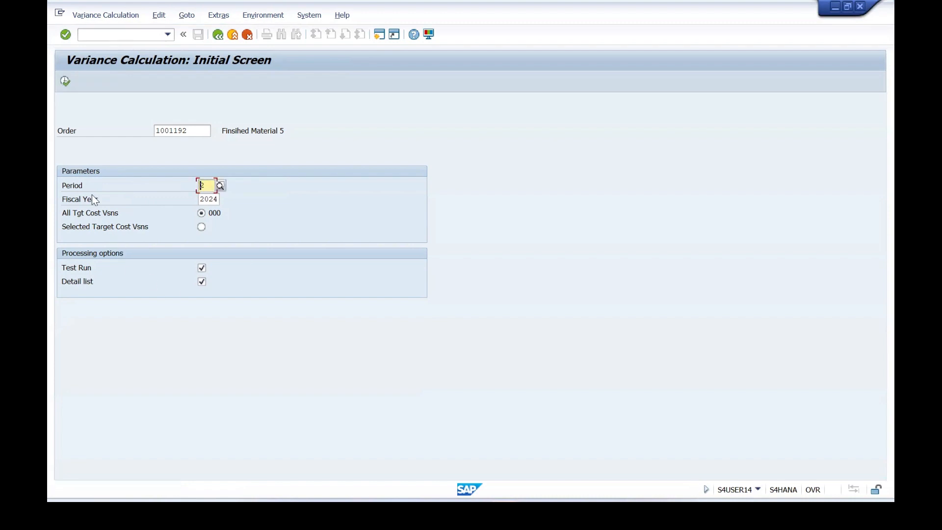
pyautogui.click(202, 269)
pyautogui.click(66, 81)
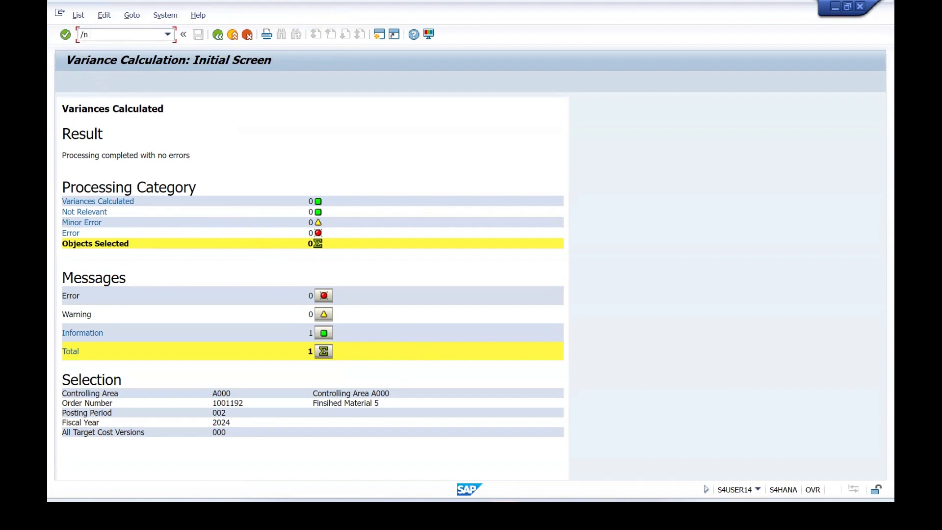
# Reopen the variance calculation, look up the order settlement transaction code in the Excel sheet, and open KO88 in SAP.
pyautogui.write('kks2')
pyautogui.press('Return')
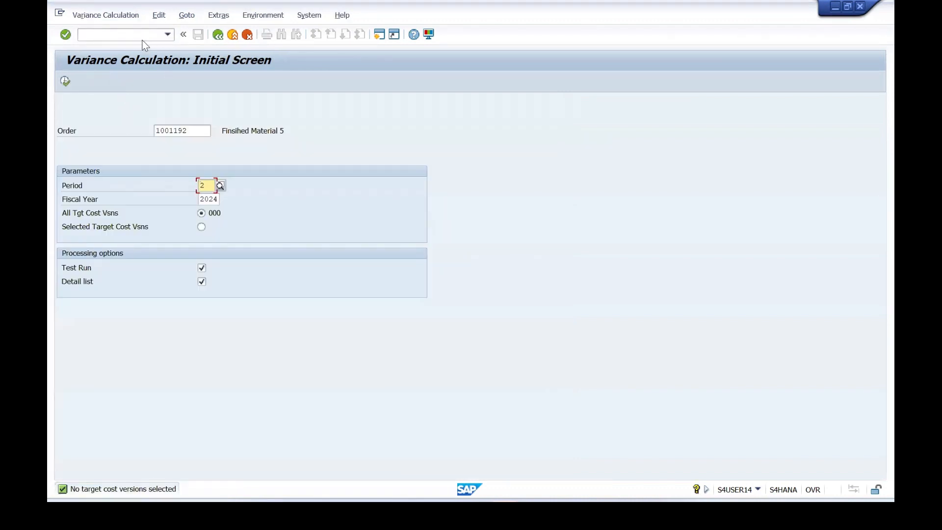
pyautogui.click(133, 40)
pyautogui.hotkey('alt', 'Tab')
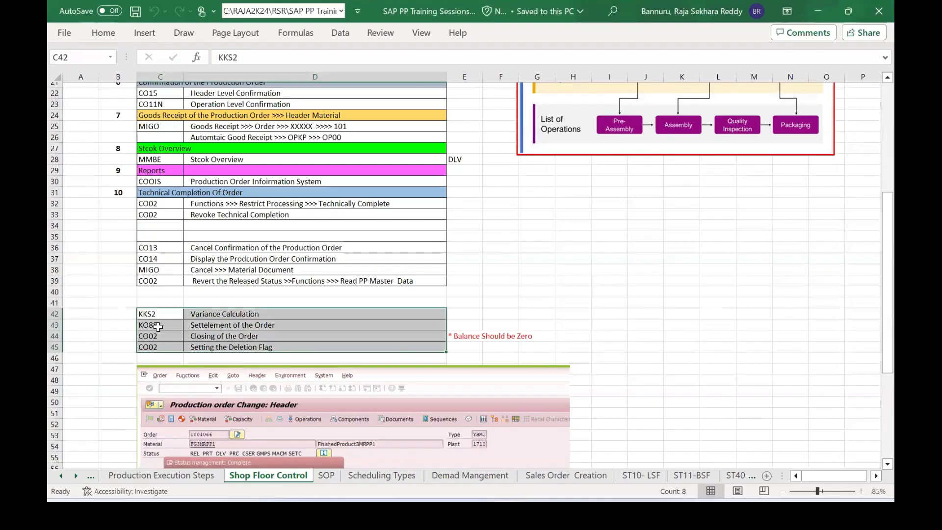
pyautogui.hotkey('alt', 'Tab')
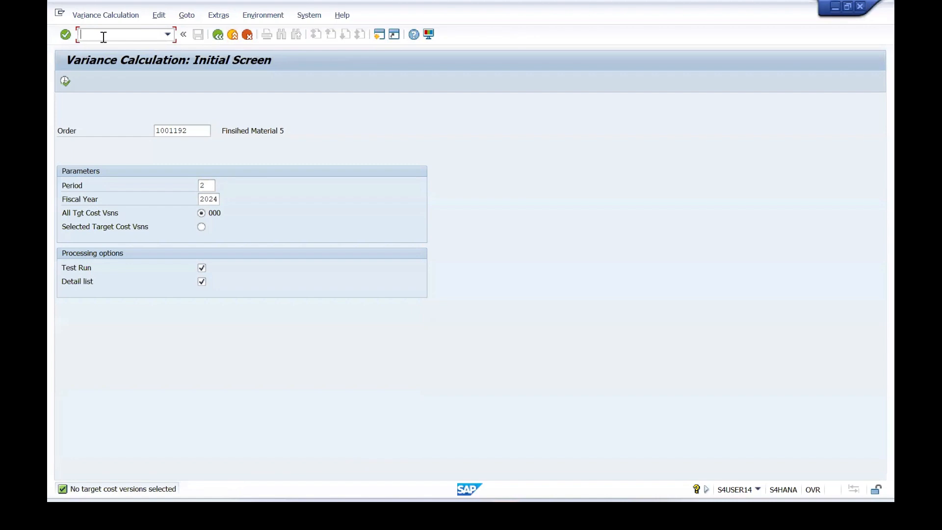
pyautogui.write('/n ko88')
pyautogui.press('Return')
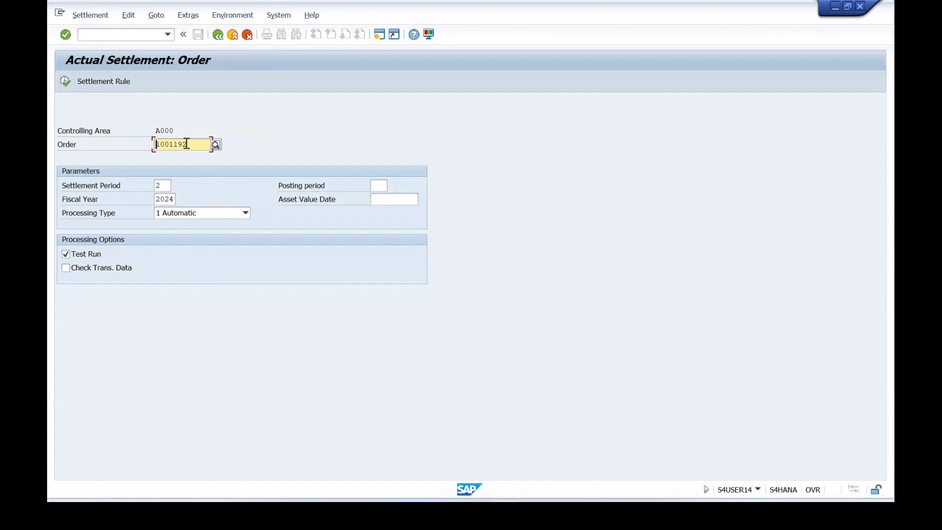
# Display the FG5 order with transaction CO03 and view its cost balance before settlement.
pyautogui.click(108, 35)
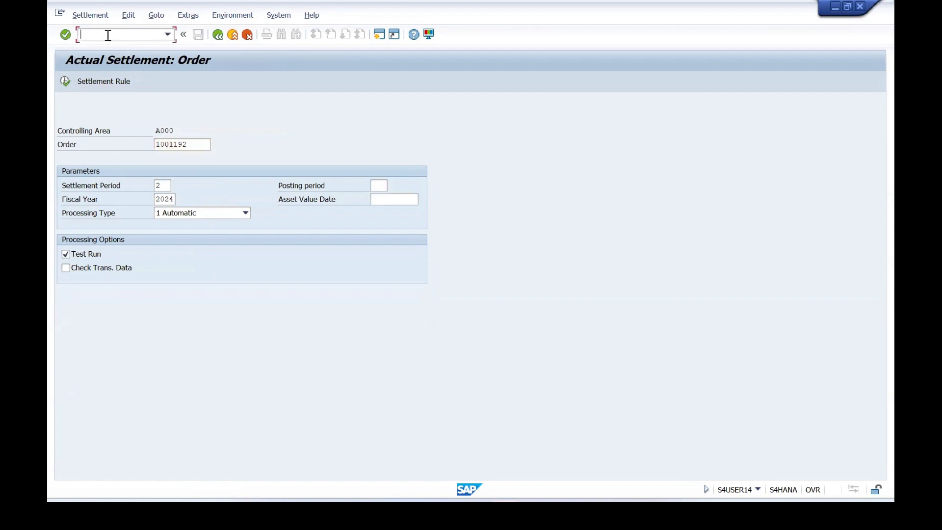
pyautogui.write('/n co03')
pyautogui.press('Return')
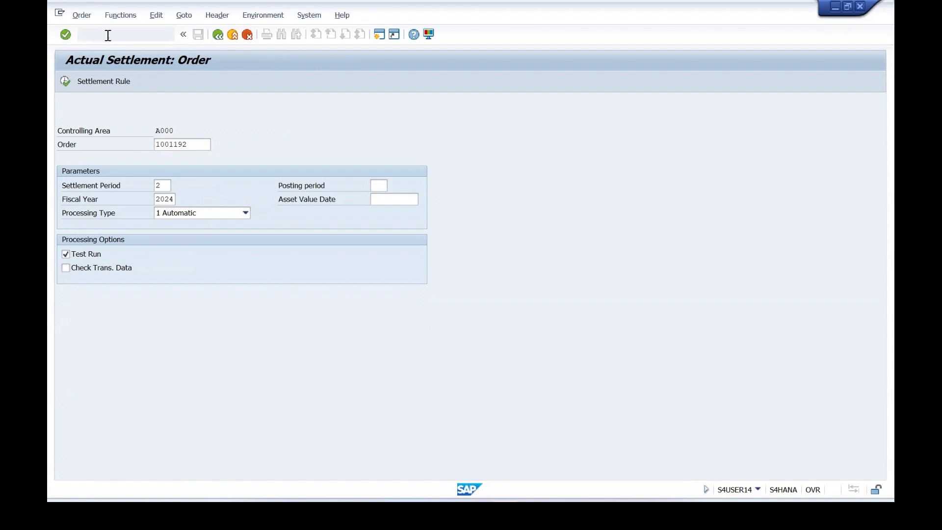
pyautogui.press('Return')
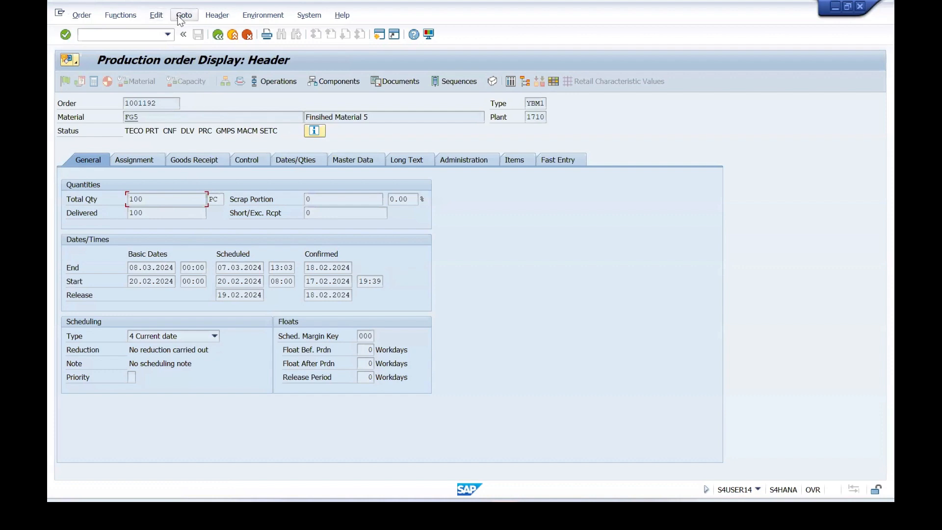
pyautogui.click(193, 16)
pyautogui.moveTo(197, 79)
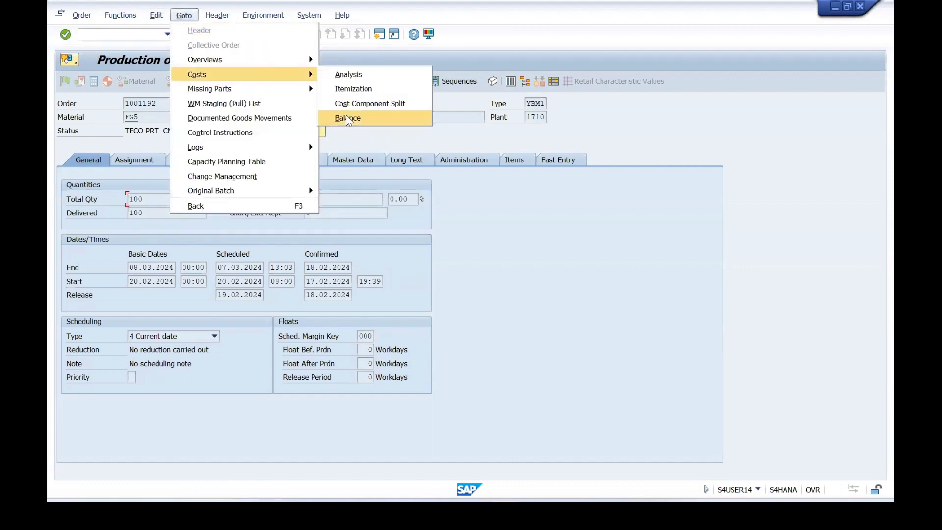
pyautogui.click(347, 118)
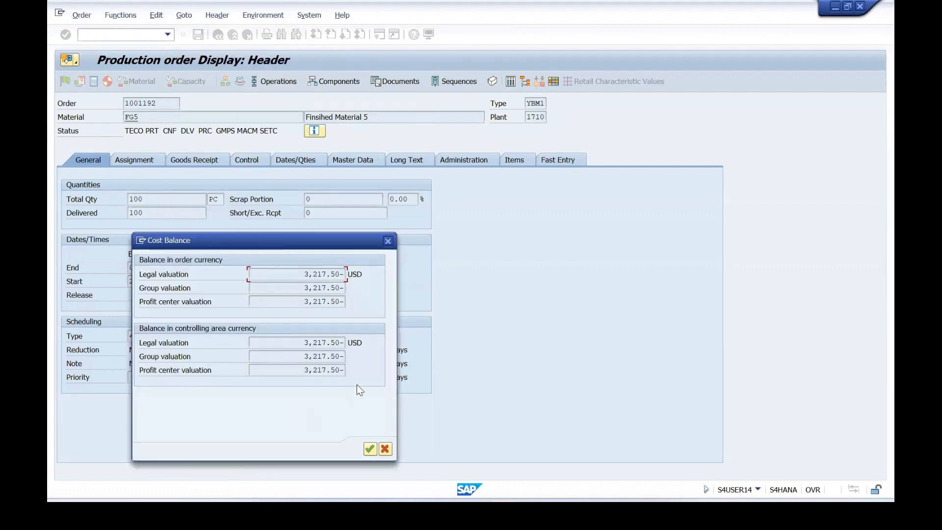
pyautogui.click(388, 241)
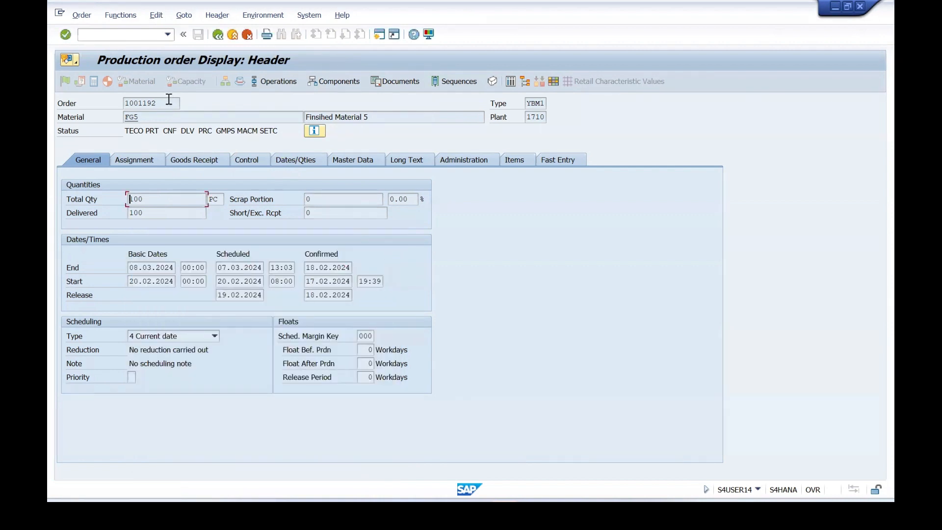
# Copy the order number from the FG5 order header and open the order settlement transaction KO88.
pyautogui.moveTo(169, 100); pyautogui.dragTo(119, 103)
pyautogui.hotkey('ctrl', 'c')
pyautogui.click(101, 33)
pyautogui.write('/')
pyautogui.write('n KO88')
pyautogui.press('Return')
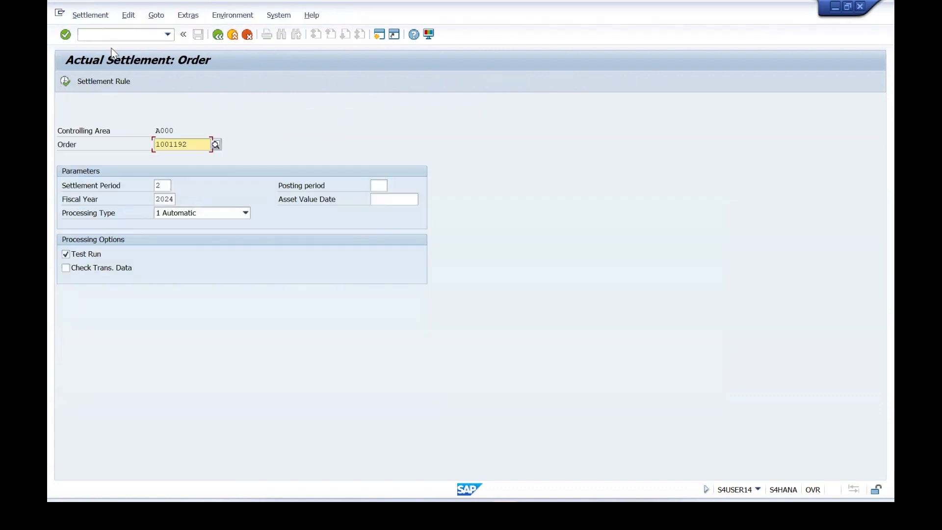
# Turn off the test run, execute the actual settlement of the FG5 order for period 2, and review the settlement statistics.
pyautogui.click(161, 185)
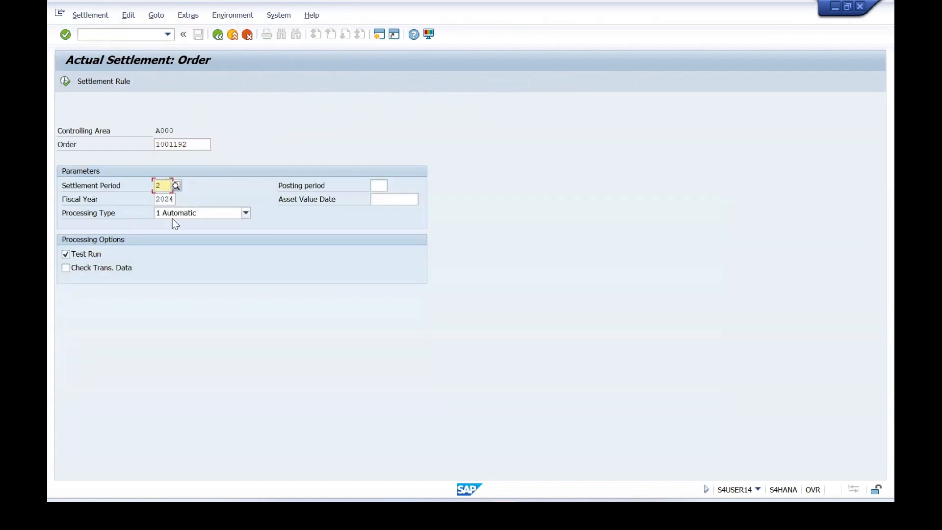
pyautogui.click(66, 253)
pyautogui.click(64, 81)
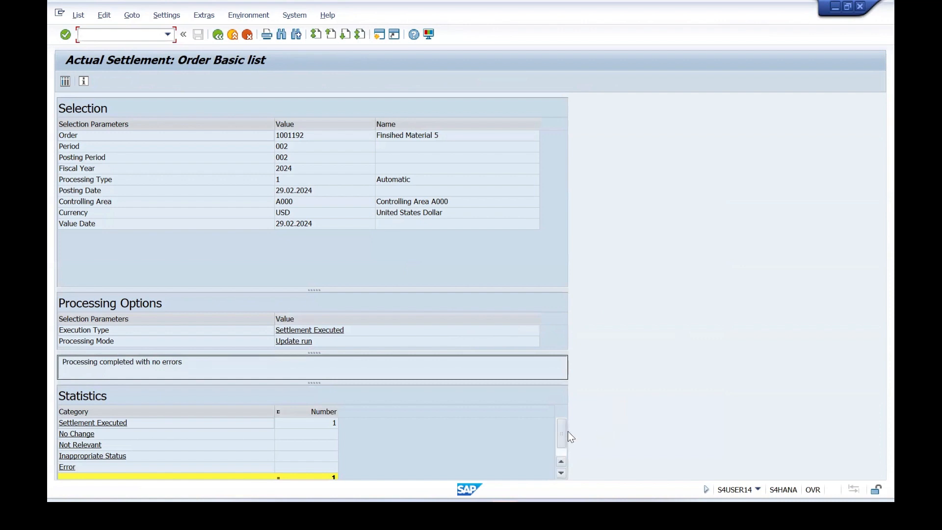
pyautogui.scroll(-1, 564, 431)
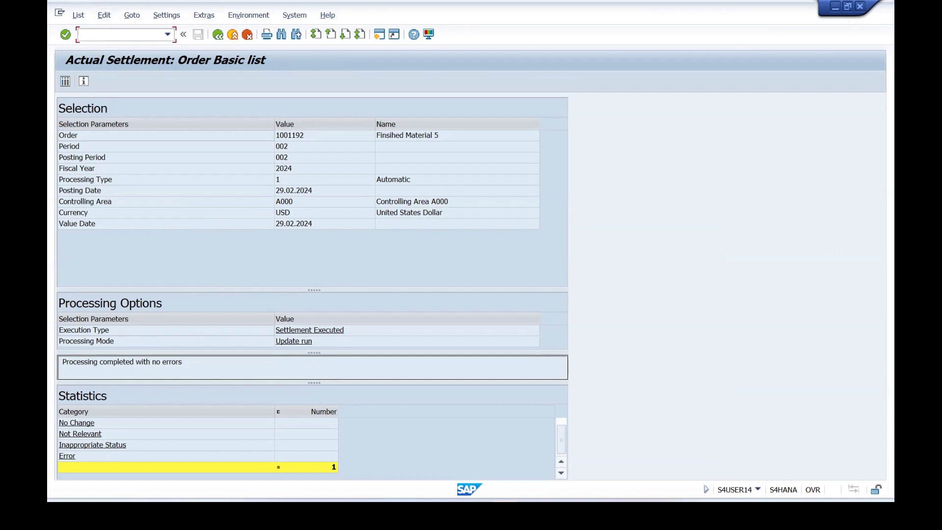
# Display the settled FG5 order with transaction CO03 and check its cost balance again.
pyautogui.write('CO03')
pyautogui.press('Return')
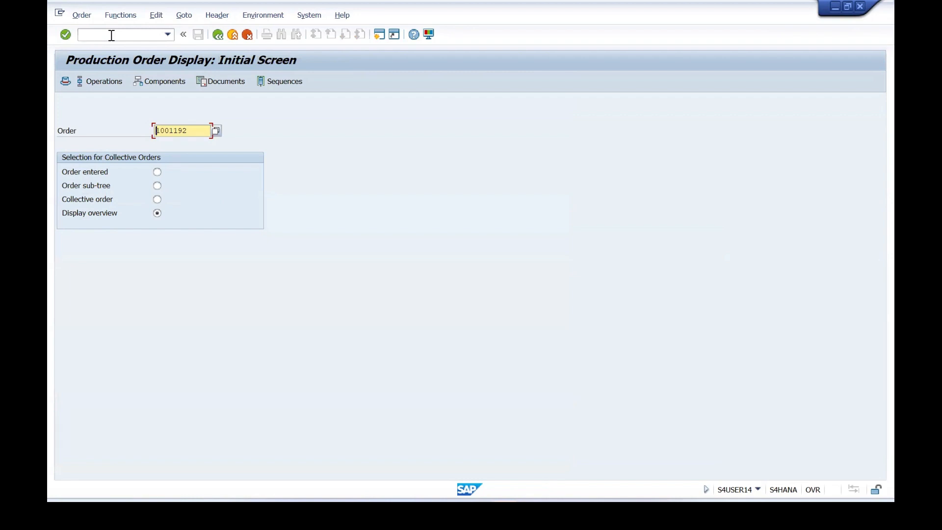
pyautogui.press('Return')
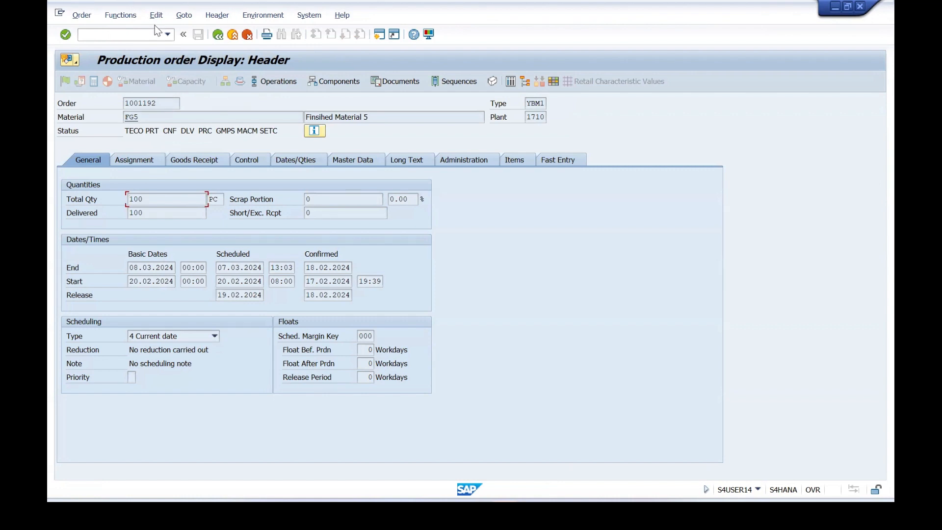
pyautogui.click(181, 17)
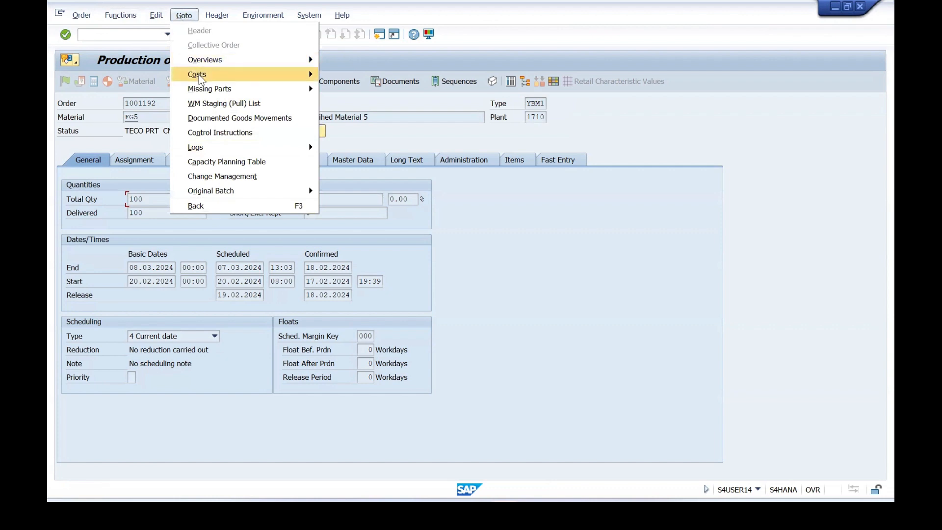
pyautogui.moveTo(199, 75)
pyautogui.click(360, 119)
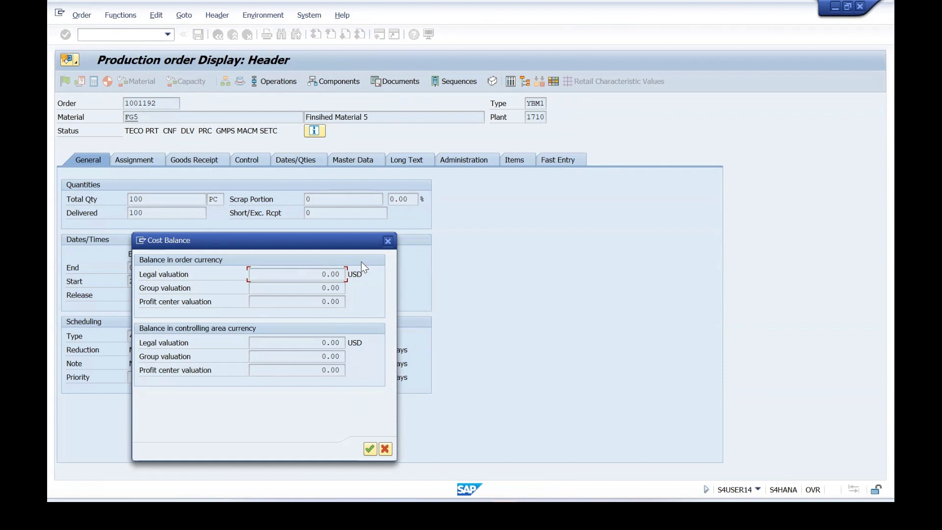
pyautogui.click(388, 241)
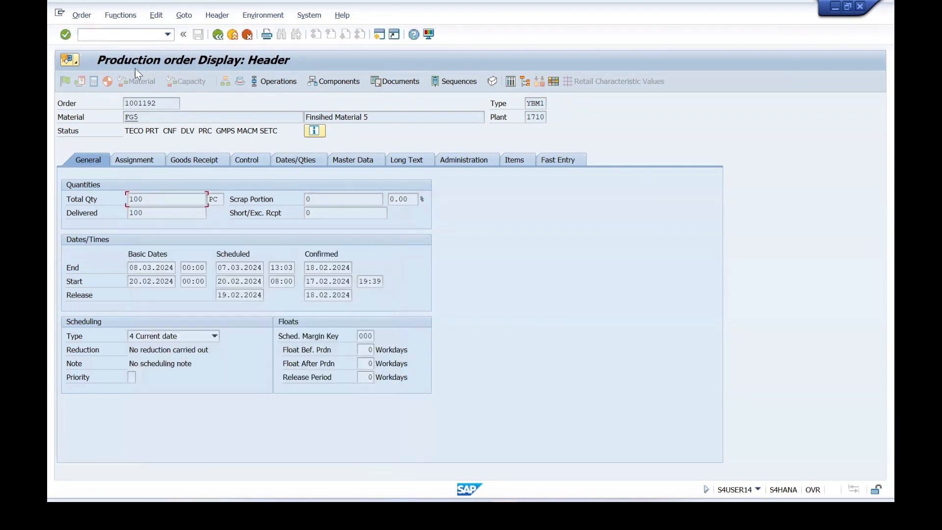
# Open the FG5 order for change with transaction CO02 and acknowledge the information message.
pyautogui.click(102, 37)
pyautogui.write('/N CO02')
pyautogui.press('Return')
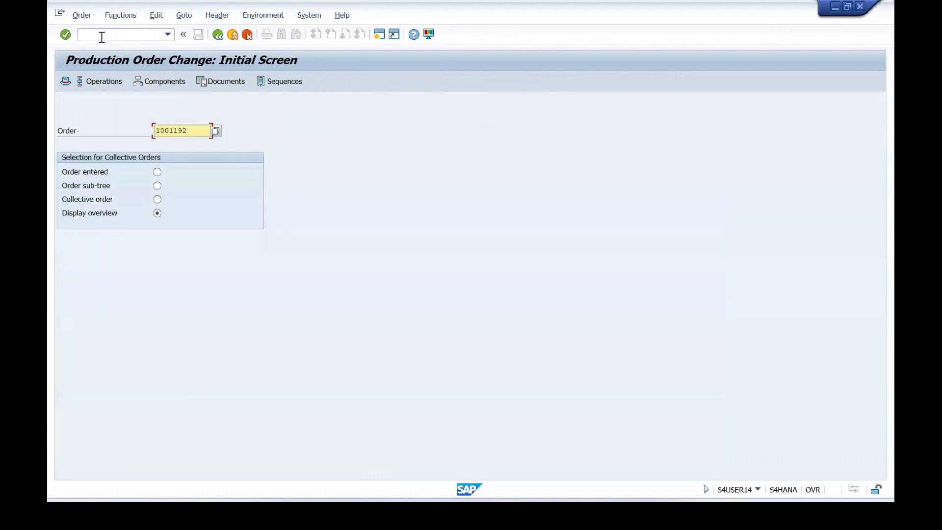
pyautogui.press('Return')
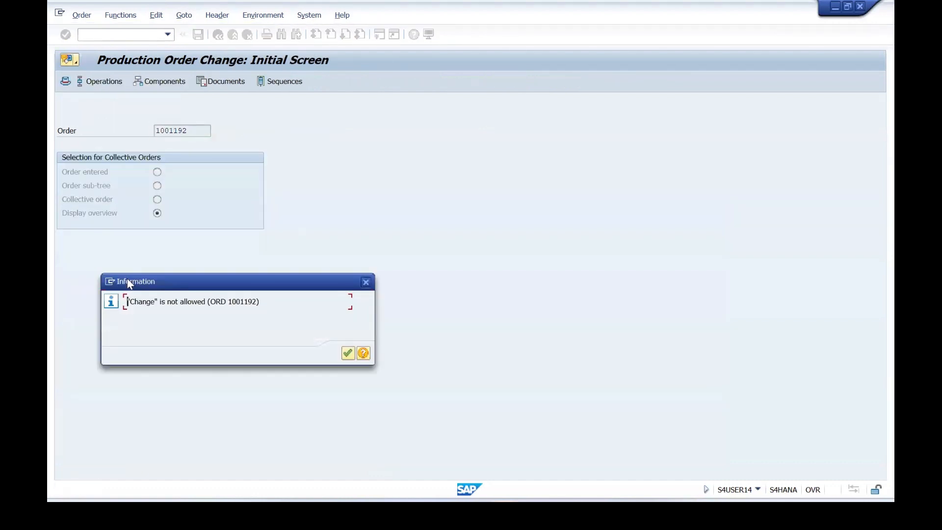
pyautogui.click(348, 353)
# Set the FG5 order to closed through the Restrict Processing function Close, and save the order.
pyautogui.click(122, 15)
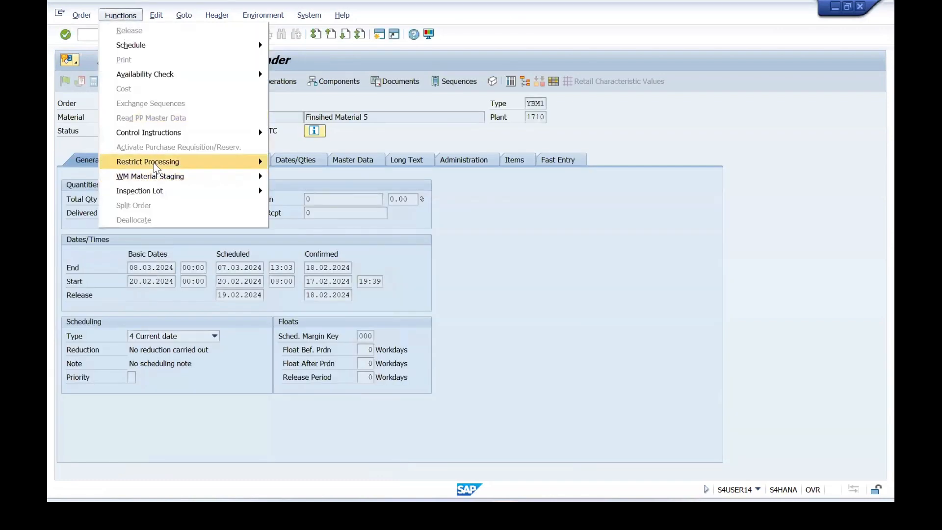
pyautogui.moveTo(157, 166)
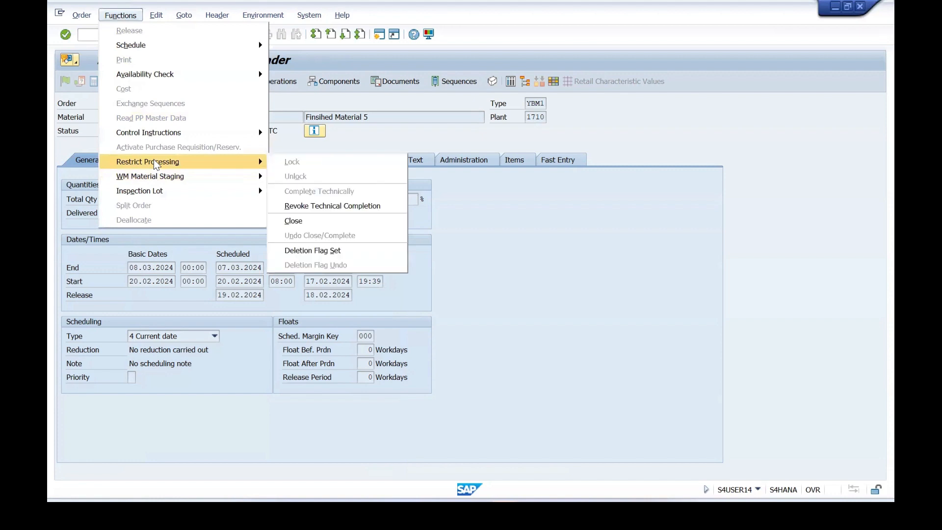
pyautogui.click(319, 225)
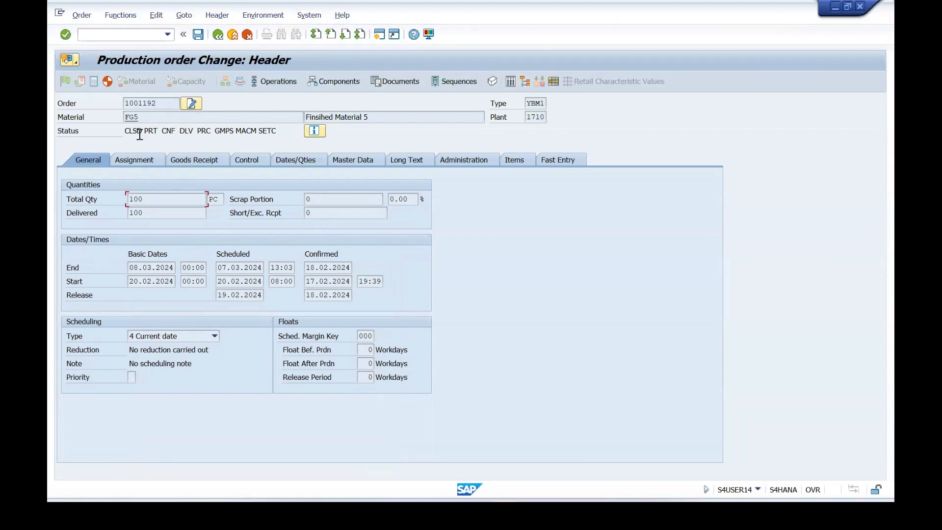
pyautogui.click(197, 35)
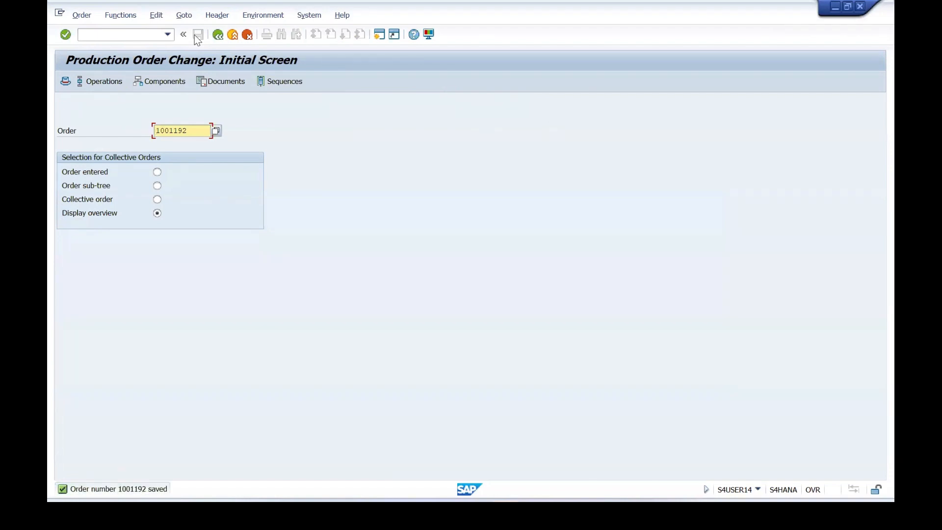
# Reopen the closed FG5 order for change with transaction CO02 and acknowledge the information message.
pyautogui.click(102, 38)
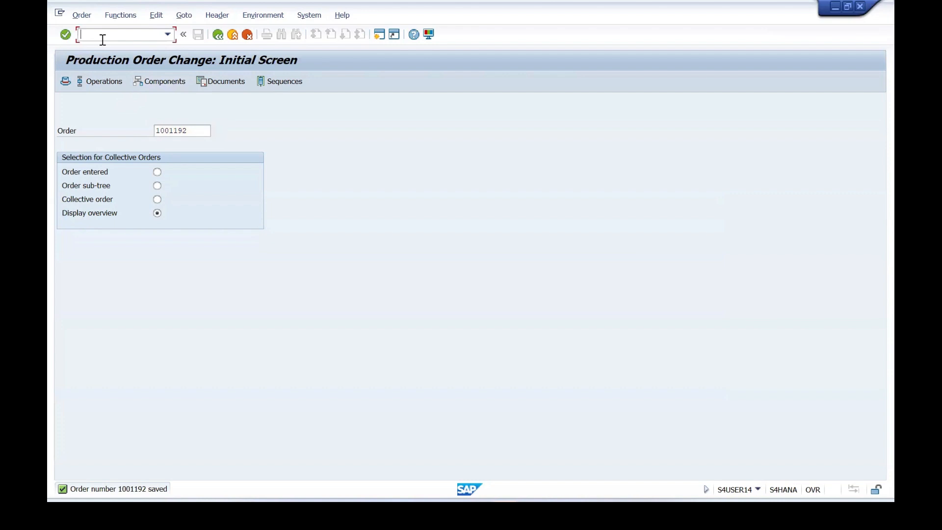
pyautogui.write('/N CO')
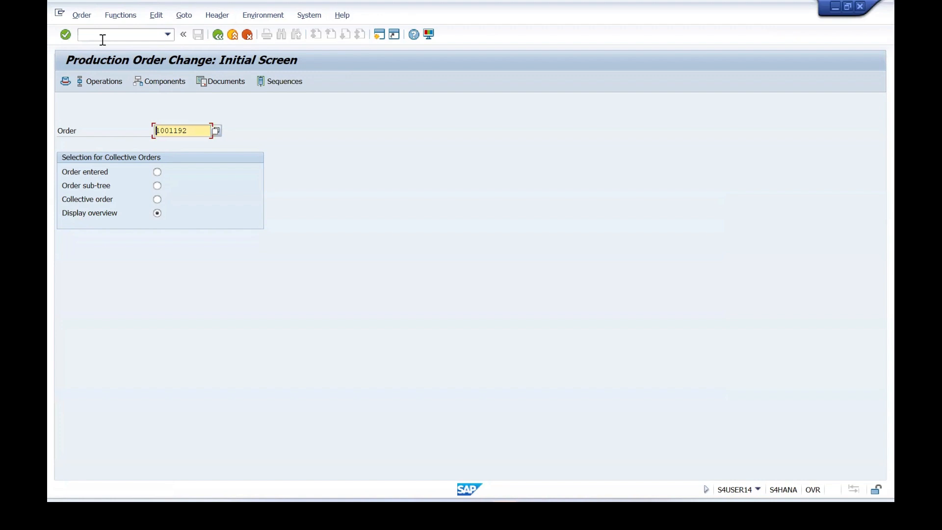
pyautogui.press('Return')
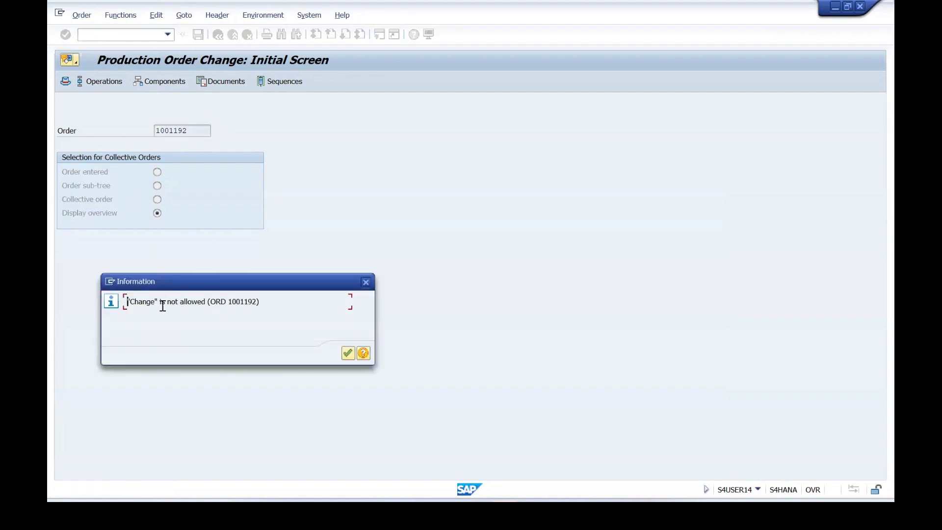
pyautogui.click(348, 353)
# Set the deletion flag on the FG5 order through the Restrict Processing functions, and save the order.
pyautogui.click(120, 15)
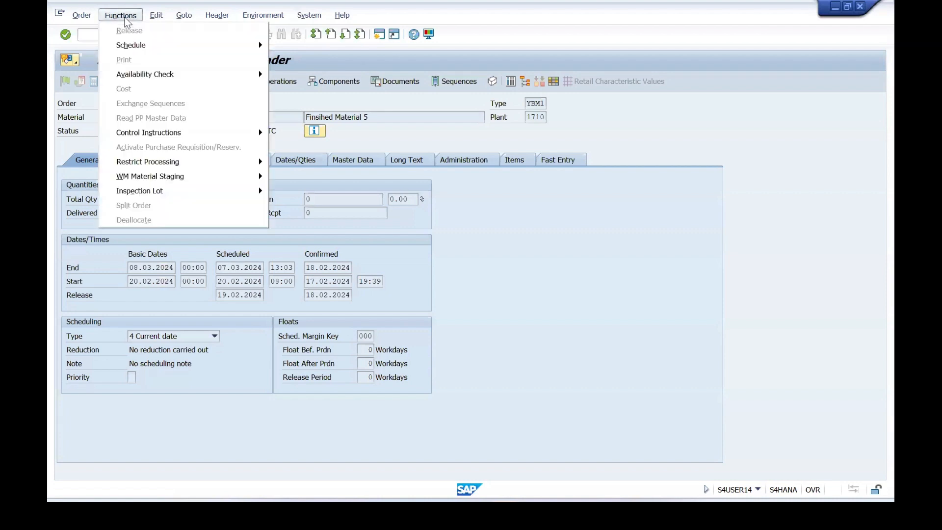
pyautogui.moveTo(196, 162)
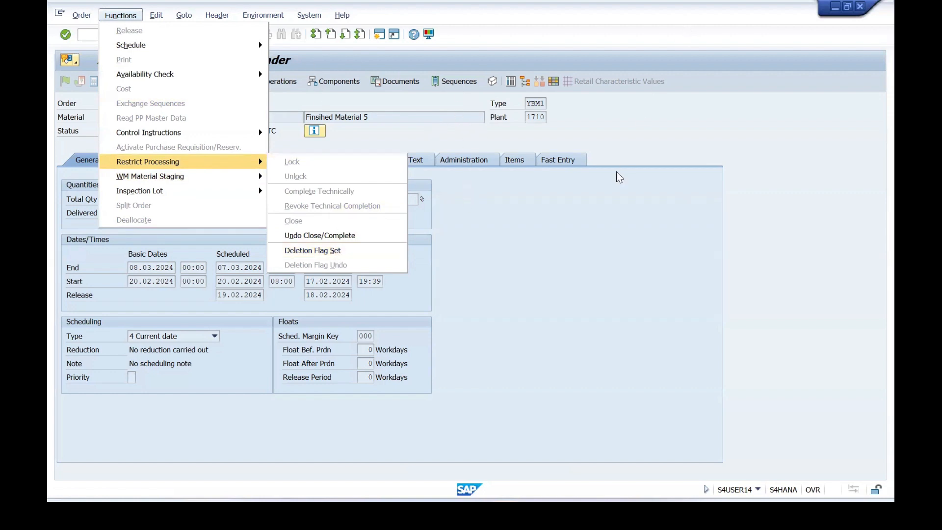
pyautogui.click(584, 244)
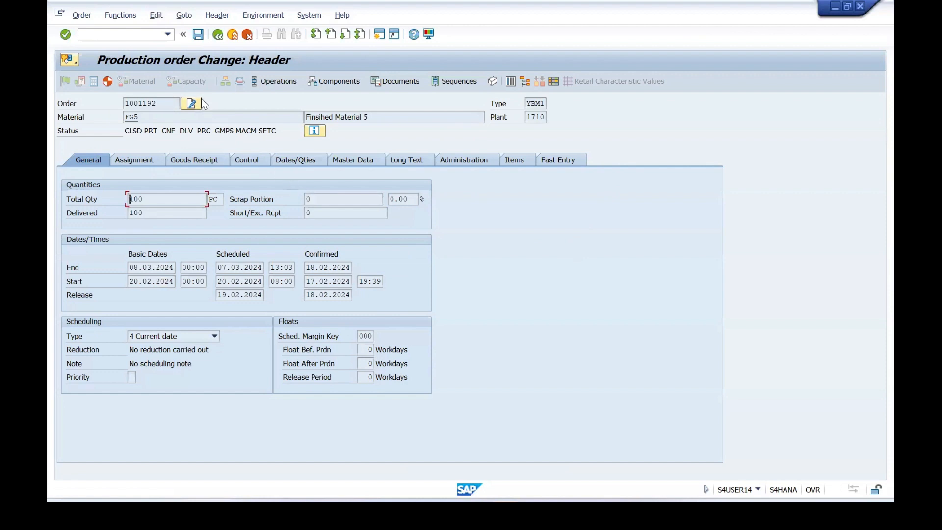
pyautogui.click(126, 19)
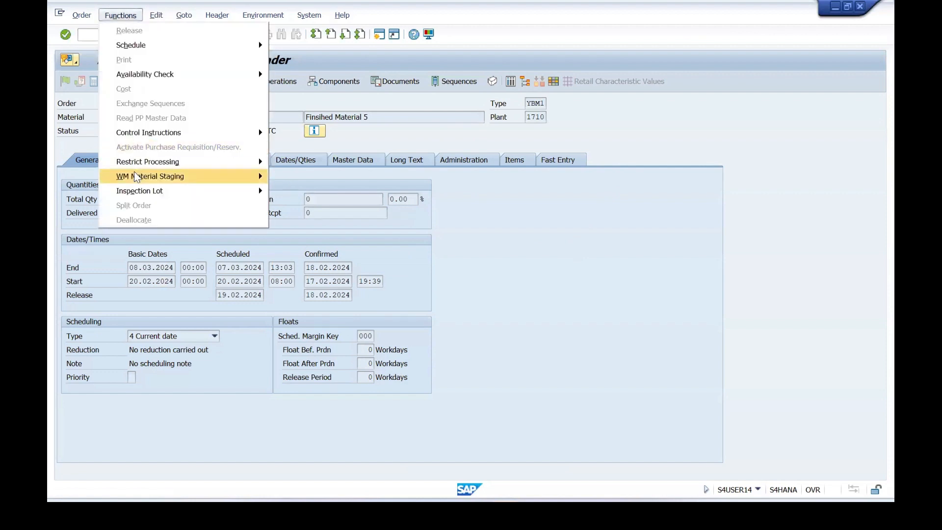
pyautogui.moveTo(136, 166)
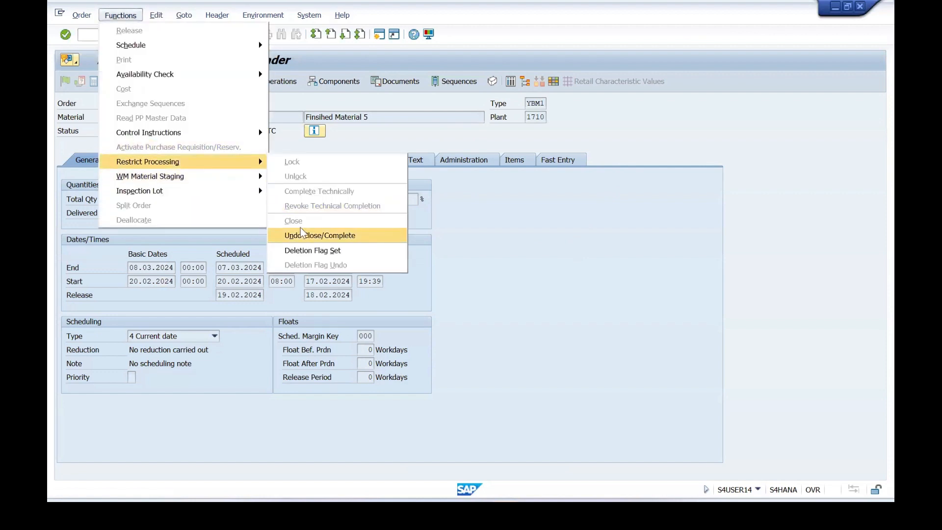
pyautogui.click(337, 255)
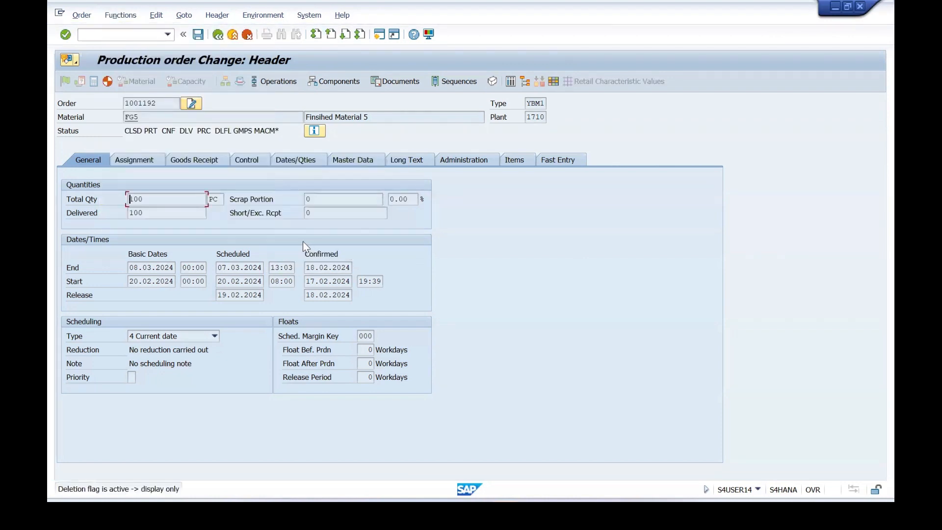
pyautogui.click(198, 35)
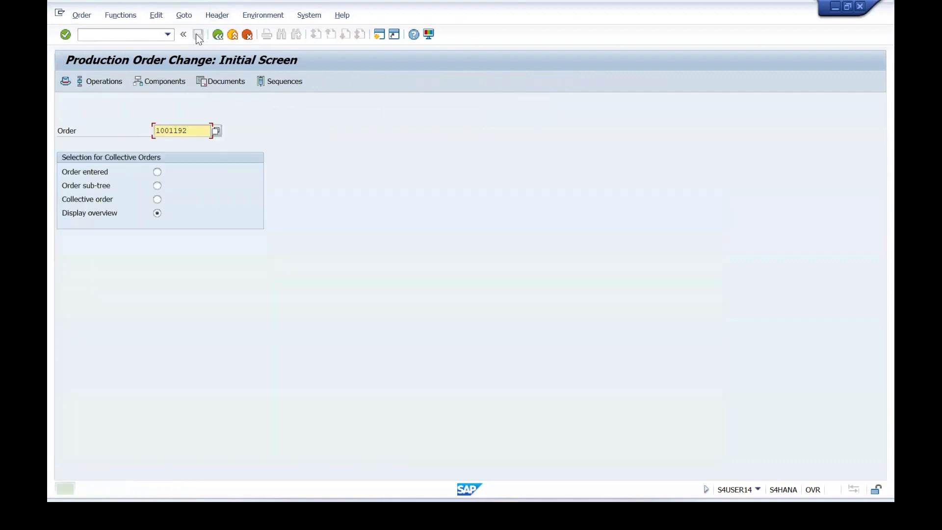
# Display the FG5 order header with transaction CO03 to check its status.
pyautogui.click(115, 35)
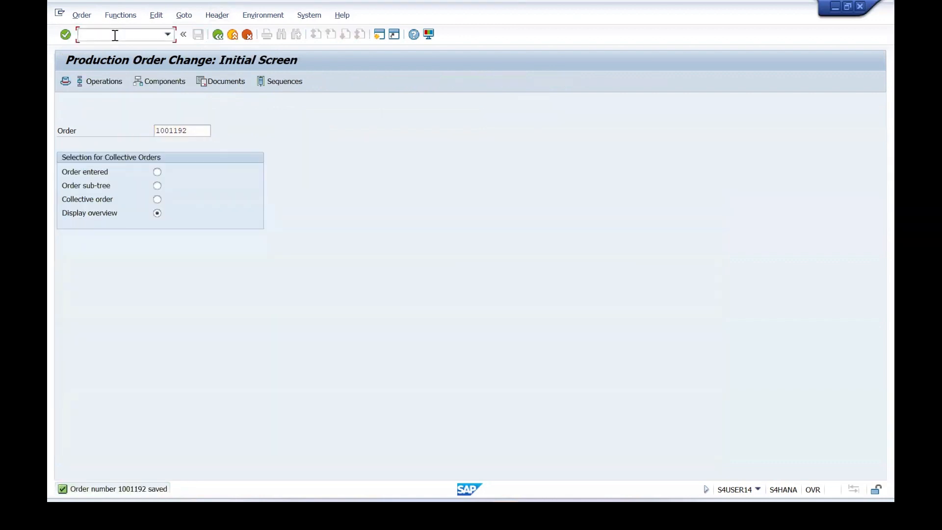
pyautogui.write('/N CO03')
pyautogui.press('Return')
pyautogui.press('Return')
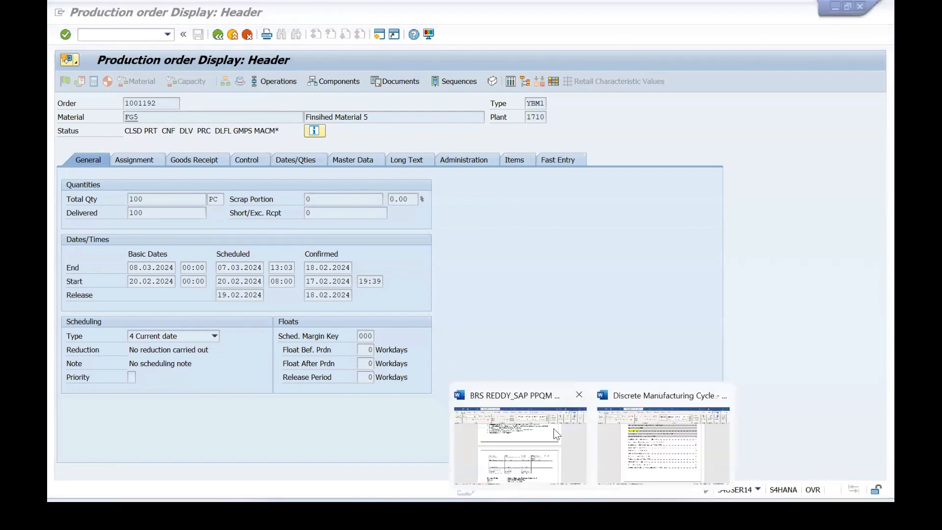
# Switch to the Discrete Manufacturing Cycle document in Word and review its table of contents from Master Data through Transaction data.
pyautogui.click(694, 441)
pyautogui.scroll(4, 429, 318)
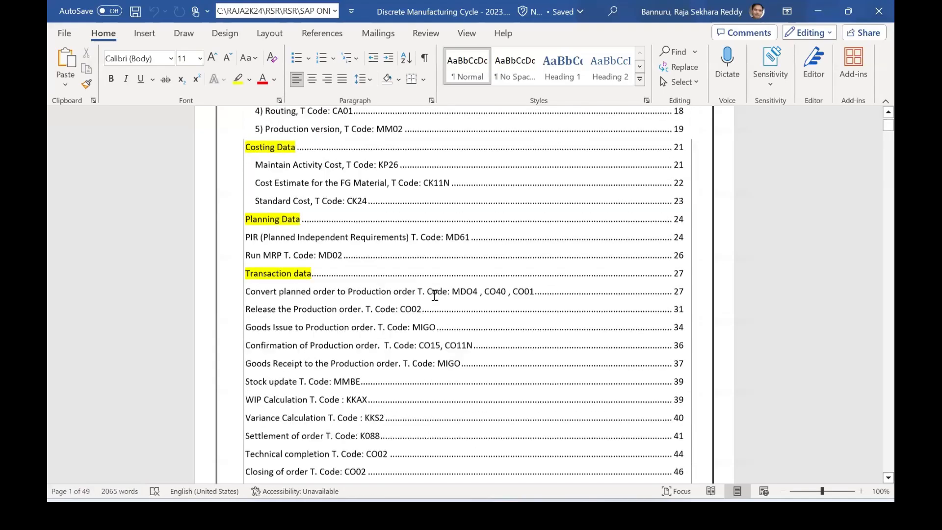
pyautogui.scroll(2, 433, 274)
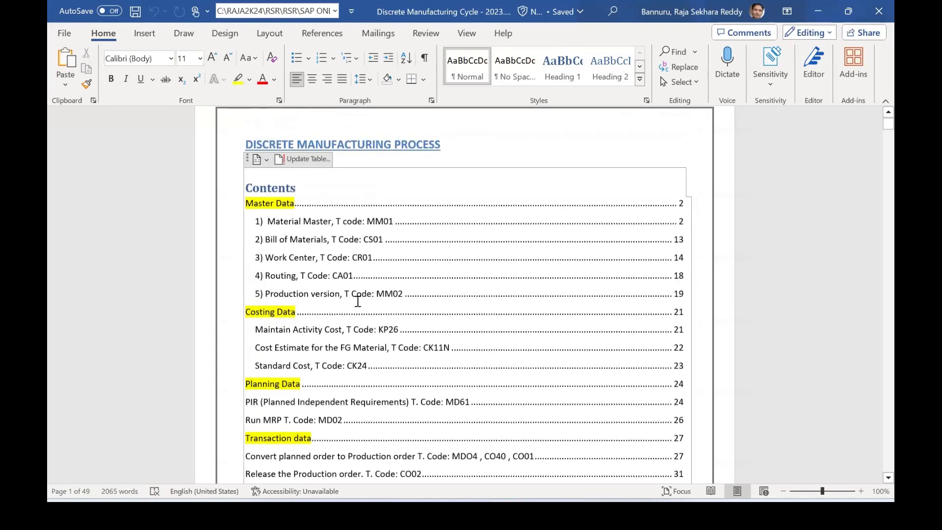
pyautogui.scroll(-3, 387, 242)
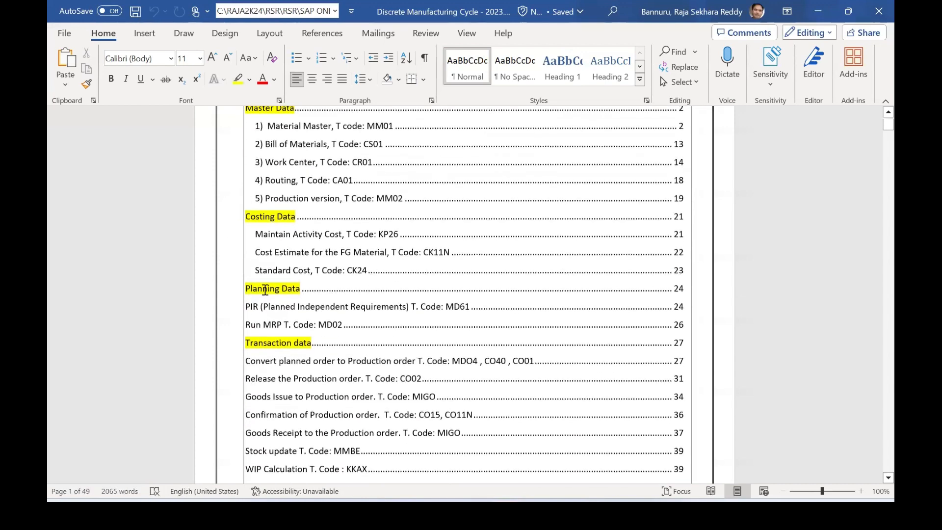
pyautogui.scroll(-3, 325, 291)
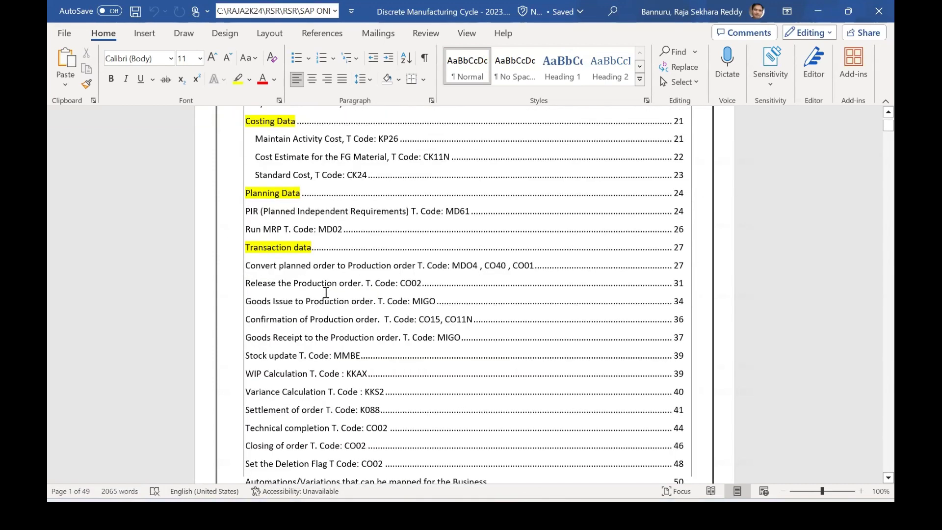